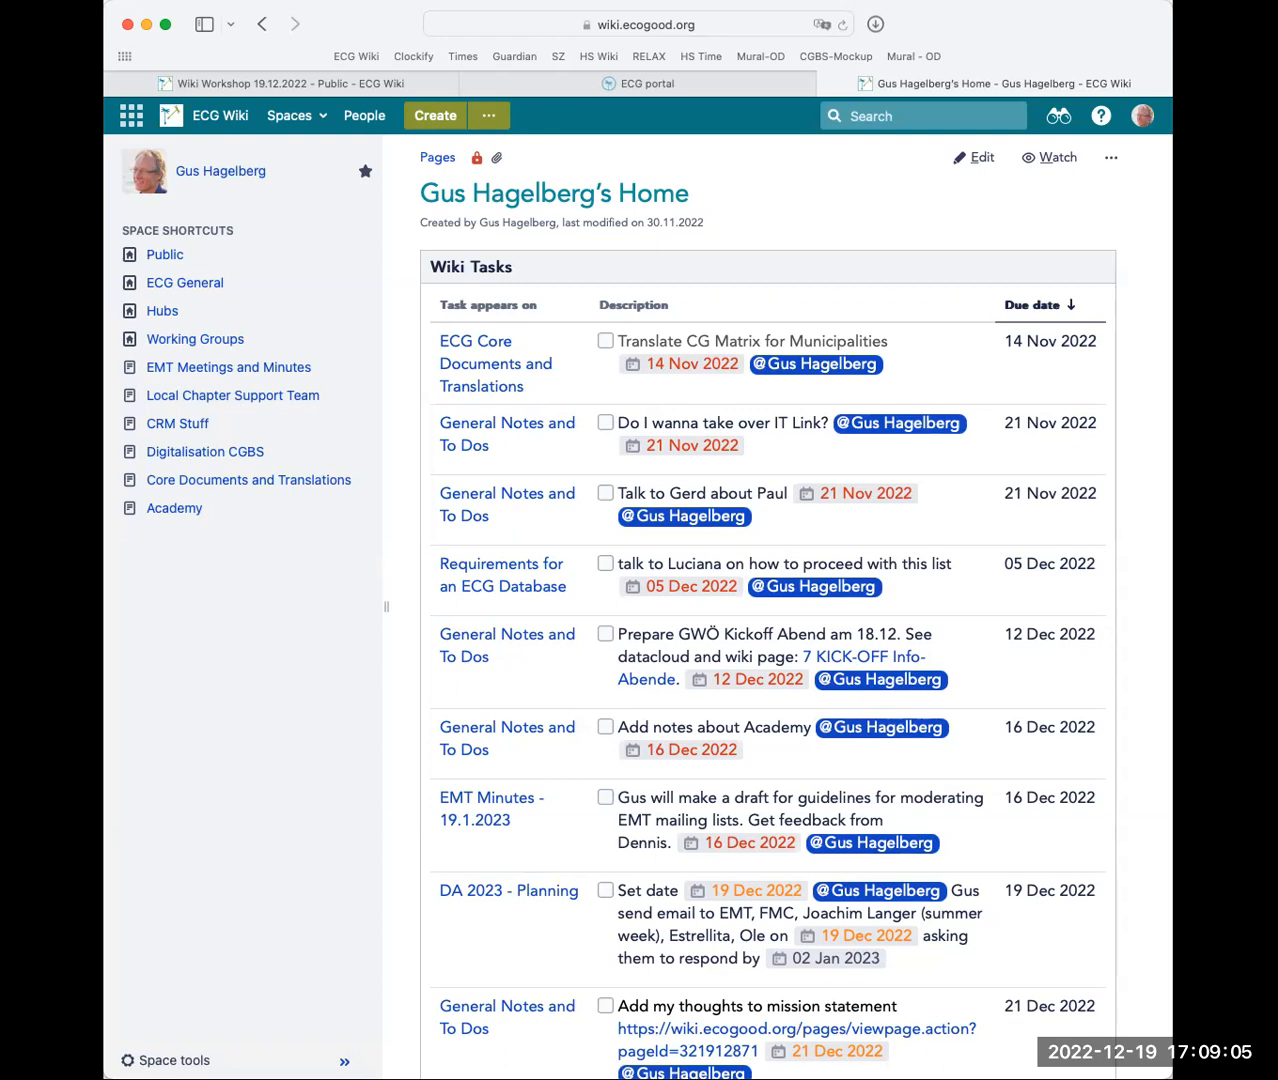
# Show the Wiki Workshop 19.12.2022 page and collapse the IT Support branch of its page tree
pyautogui.click(376, 90)
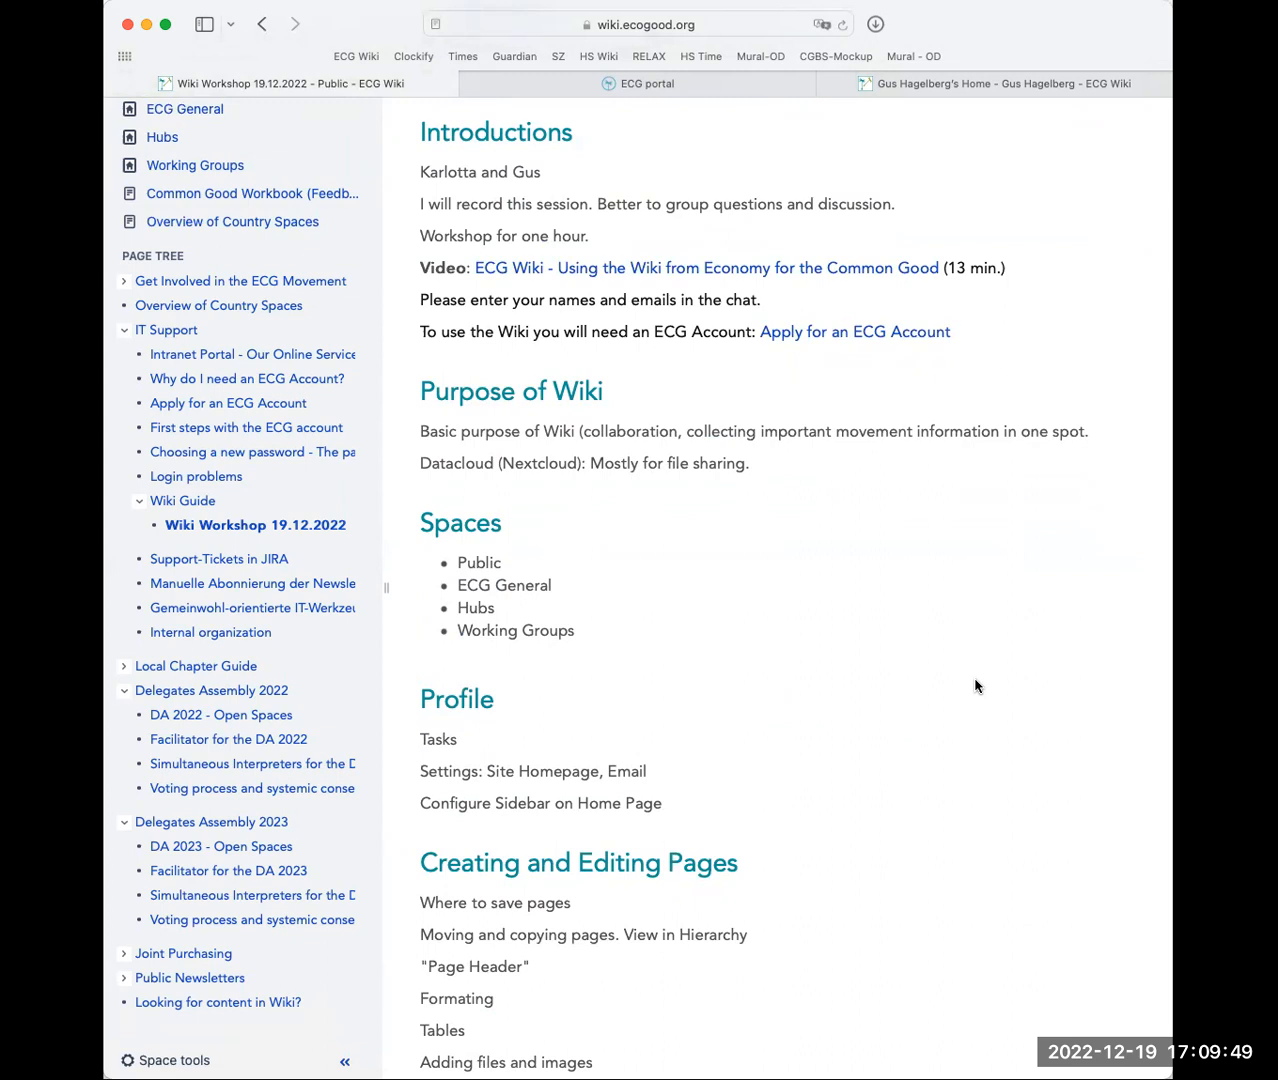
pyautogui.click(124, 330)
pyautogui.scroll(3, 490, 317)
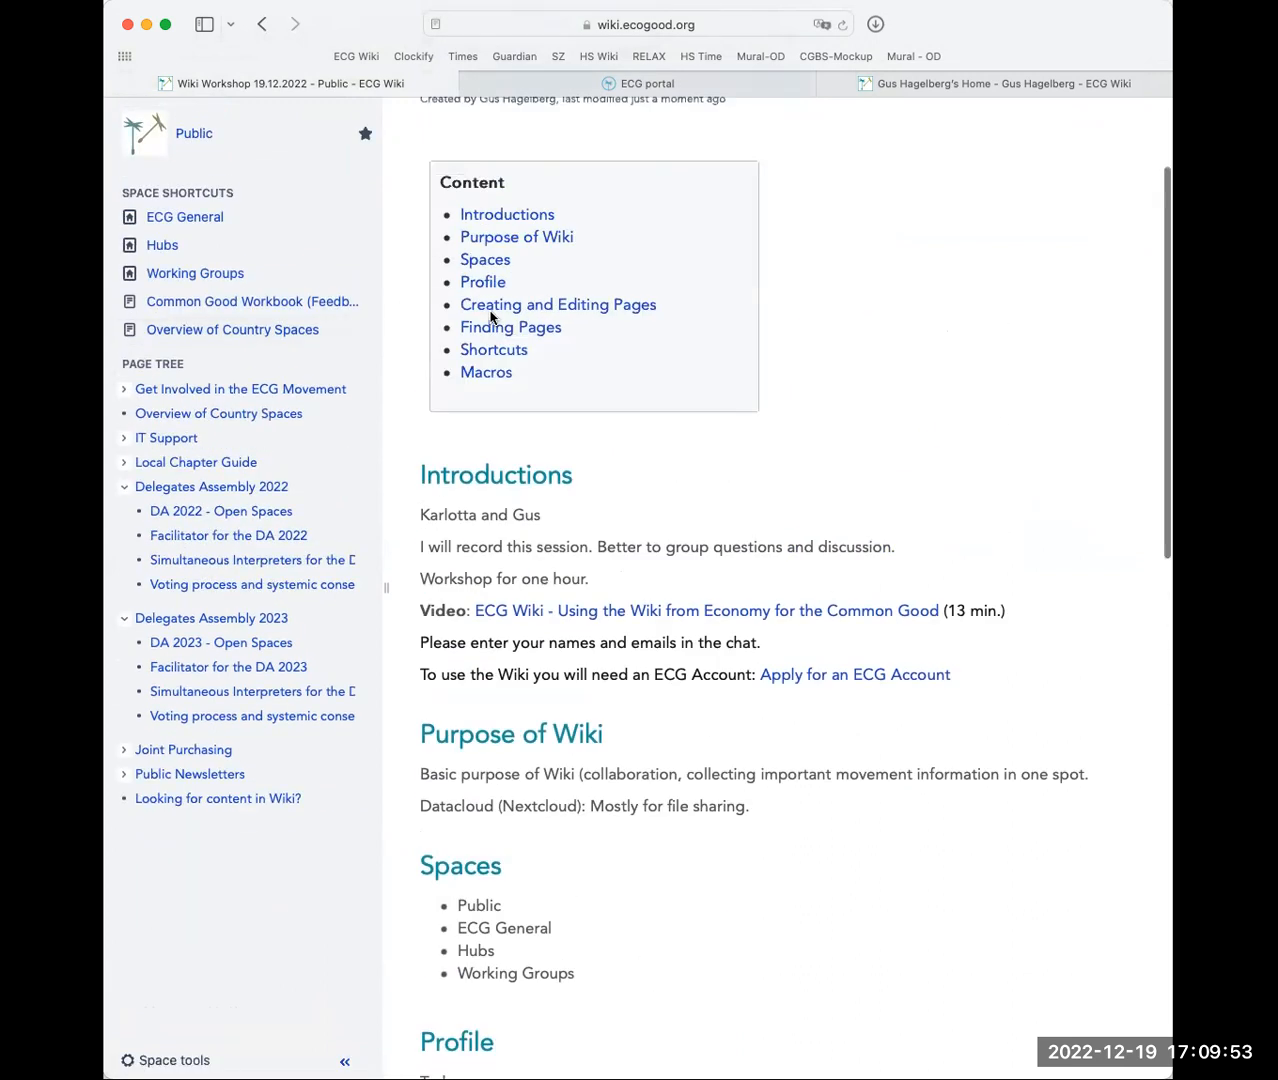
pyautogui.scroll(3, 490, 317)
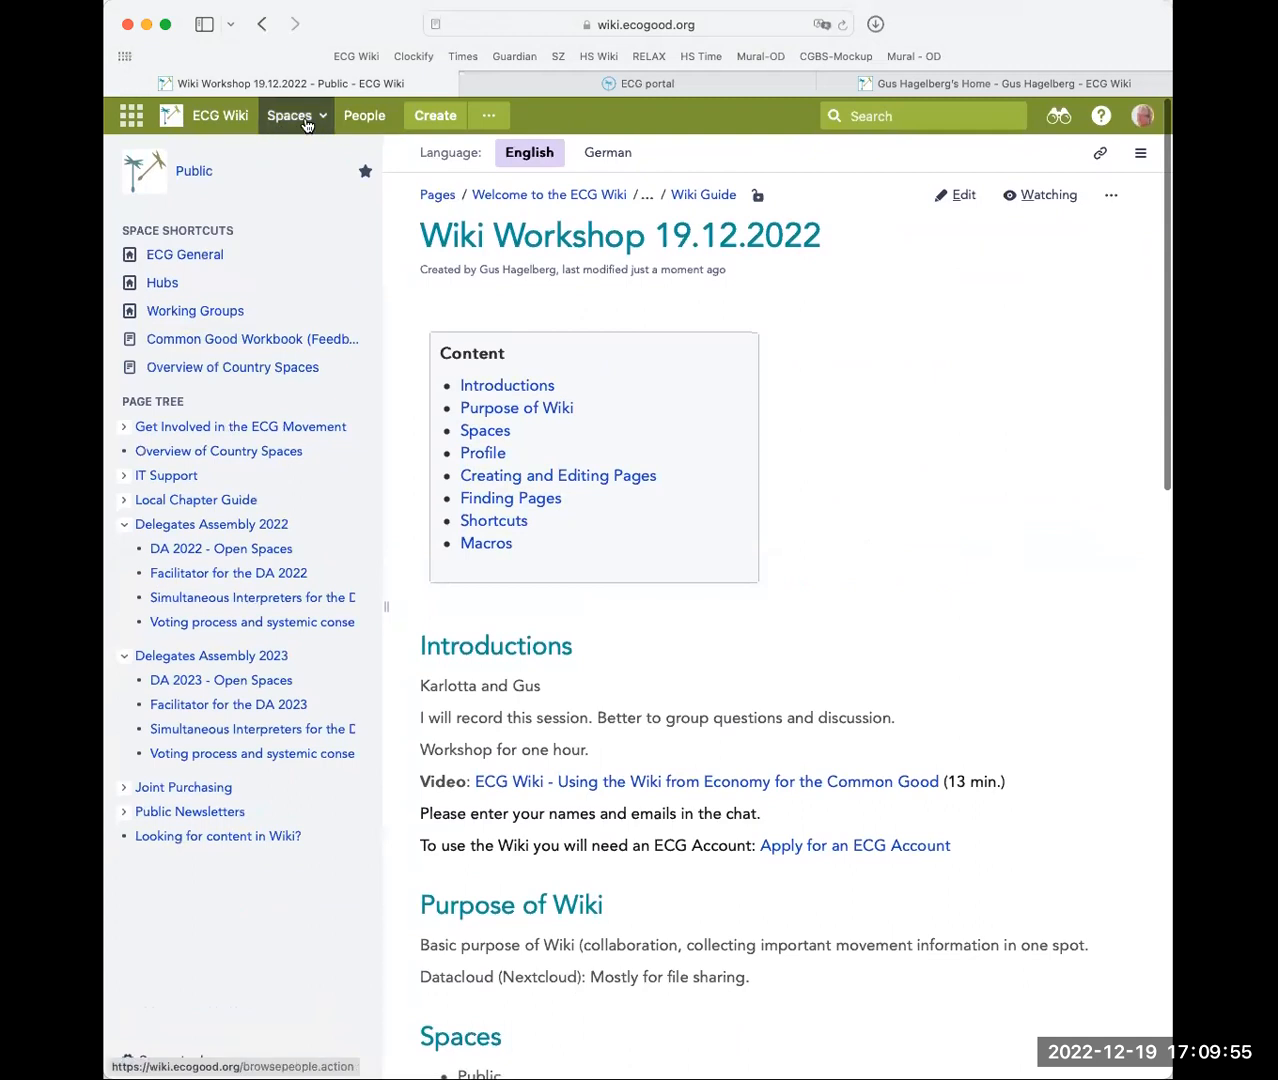
# Look at the recent spaces and open the space directory
pyautogui.click(322, 118)
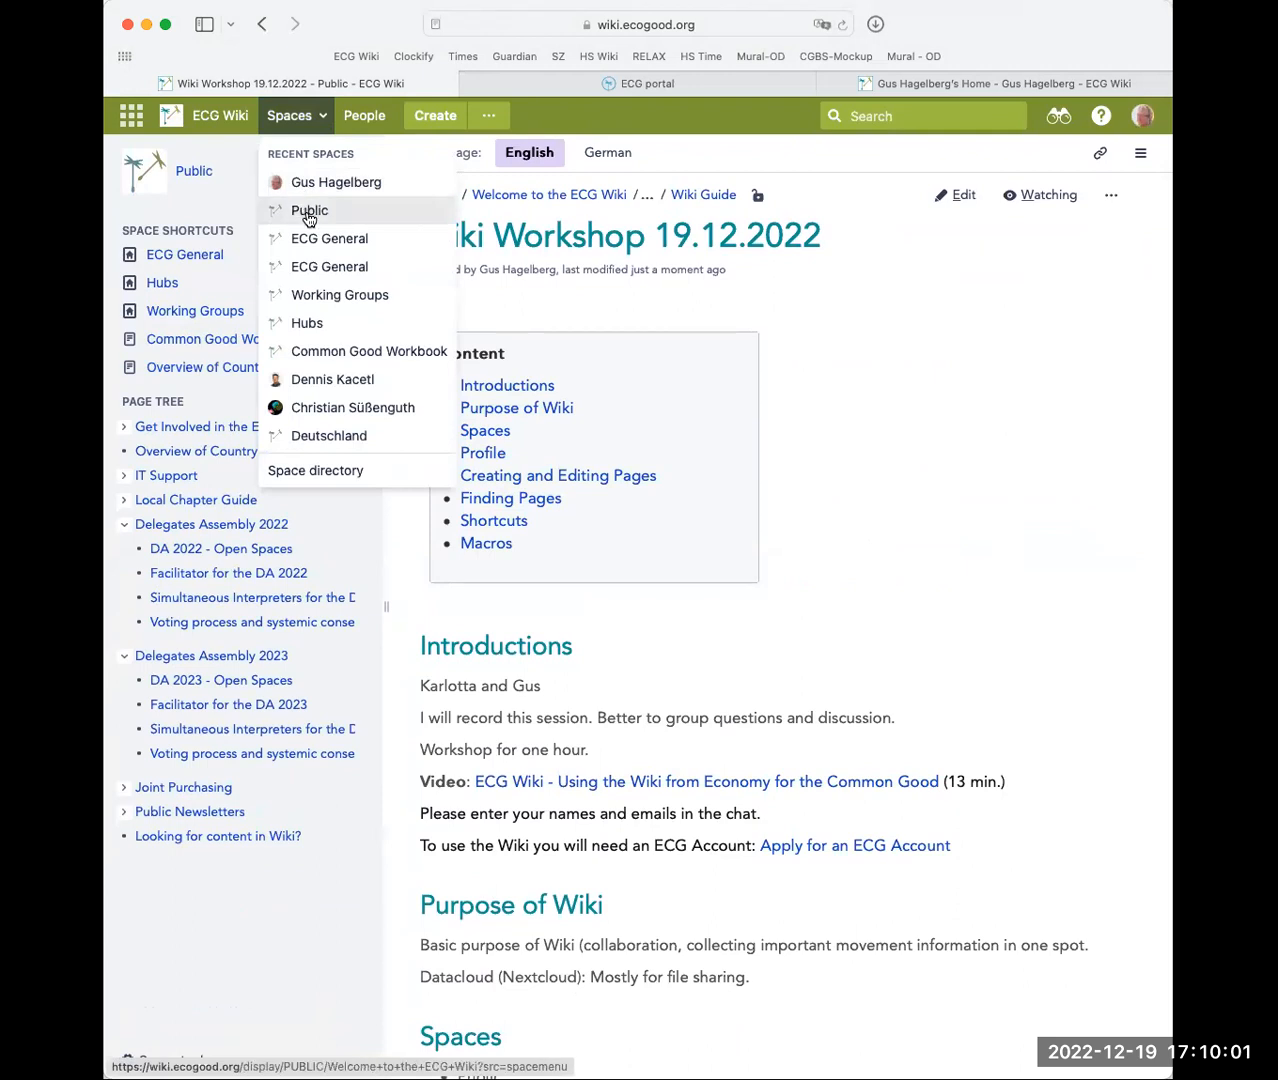
pyautogui.click(292, 472)
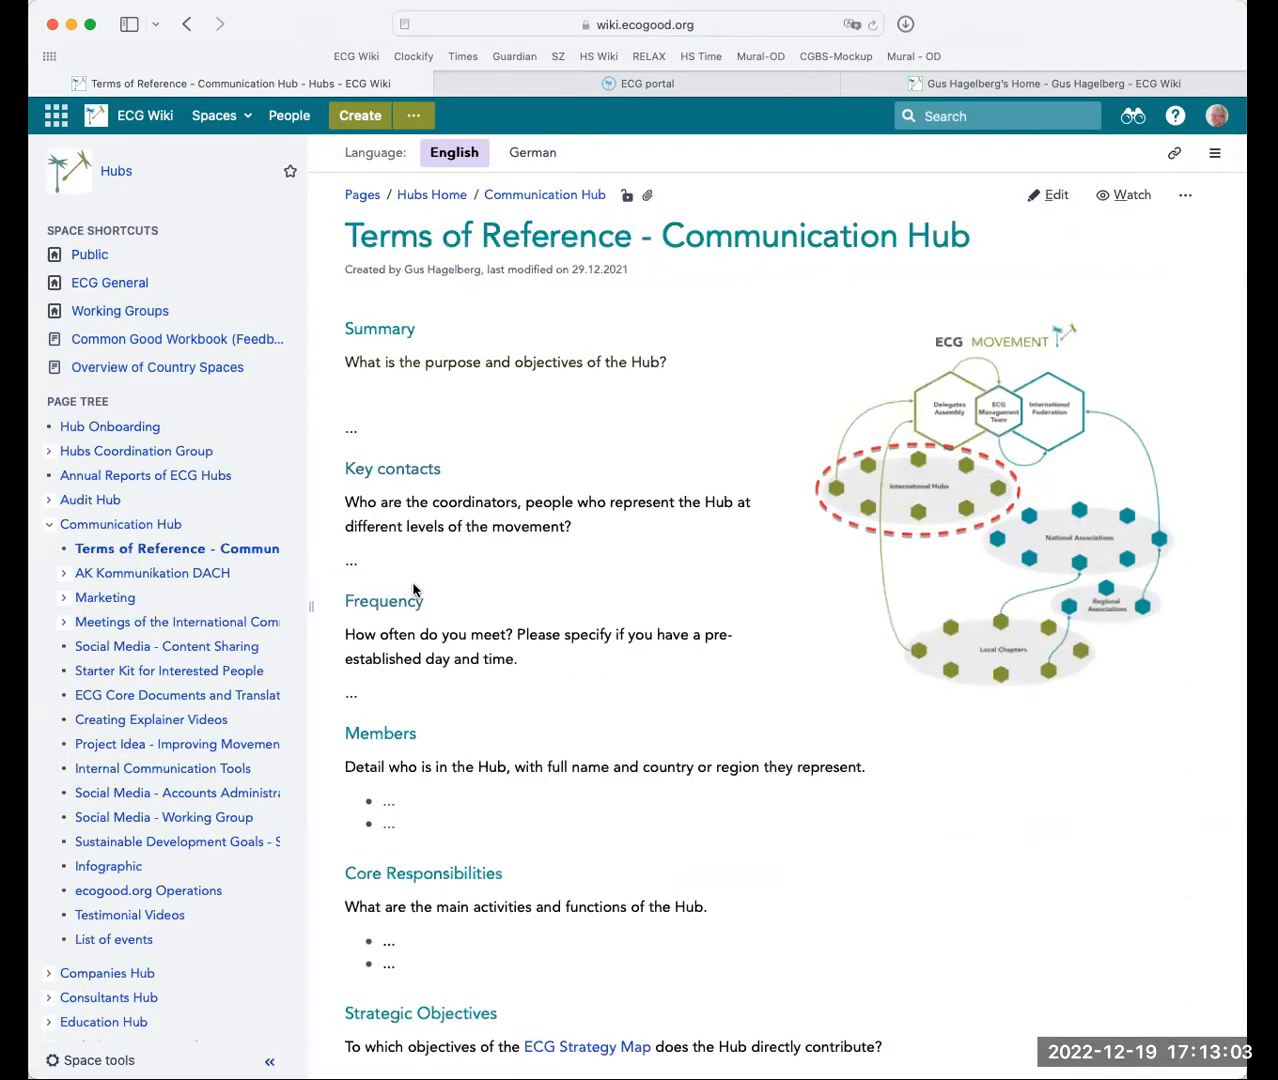
# Open the Testimonial Videos page under Communication Hub and read through its content
pyautogui.click(133, 918)
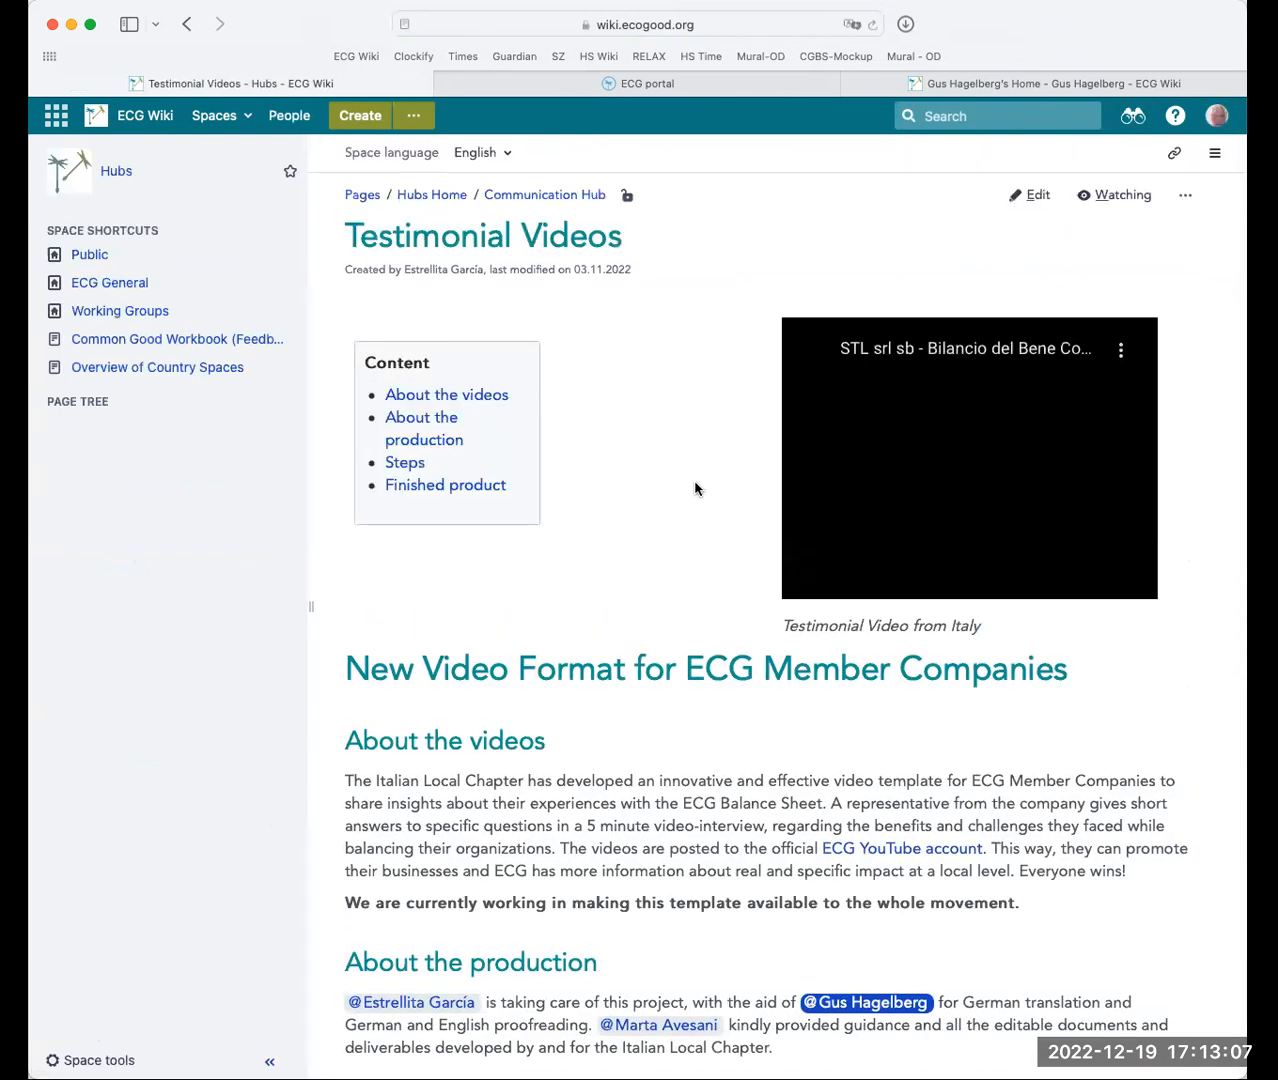
pyautogui.scroll(-3, 573, 540)
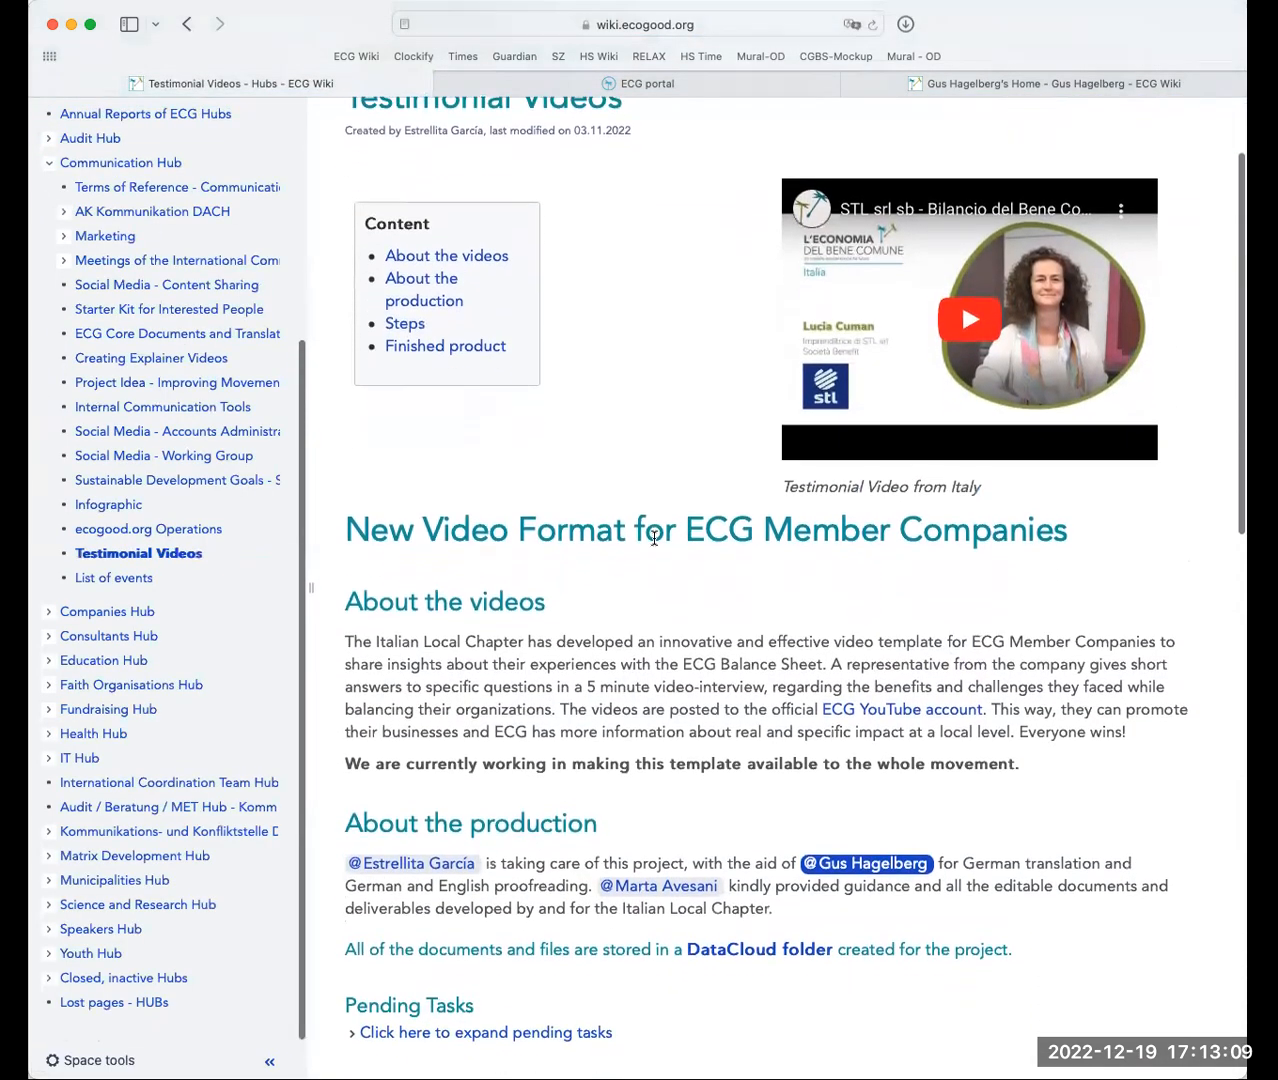
pyautogui.scroll(-1, 654, 538)
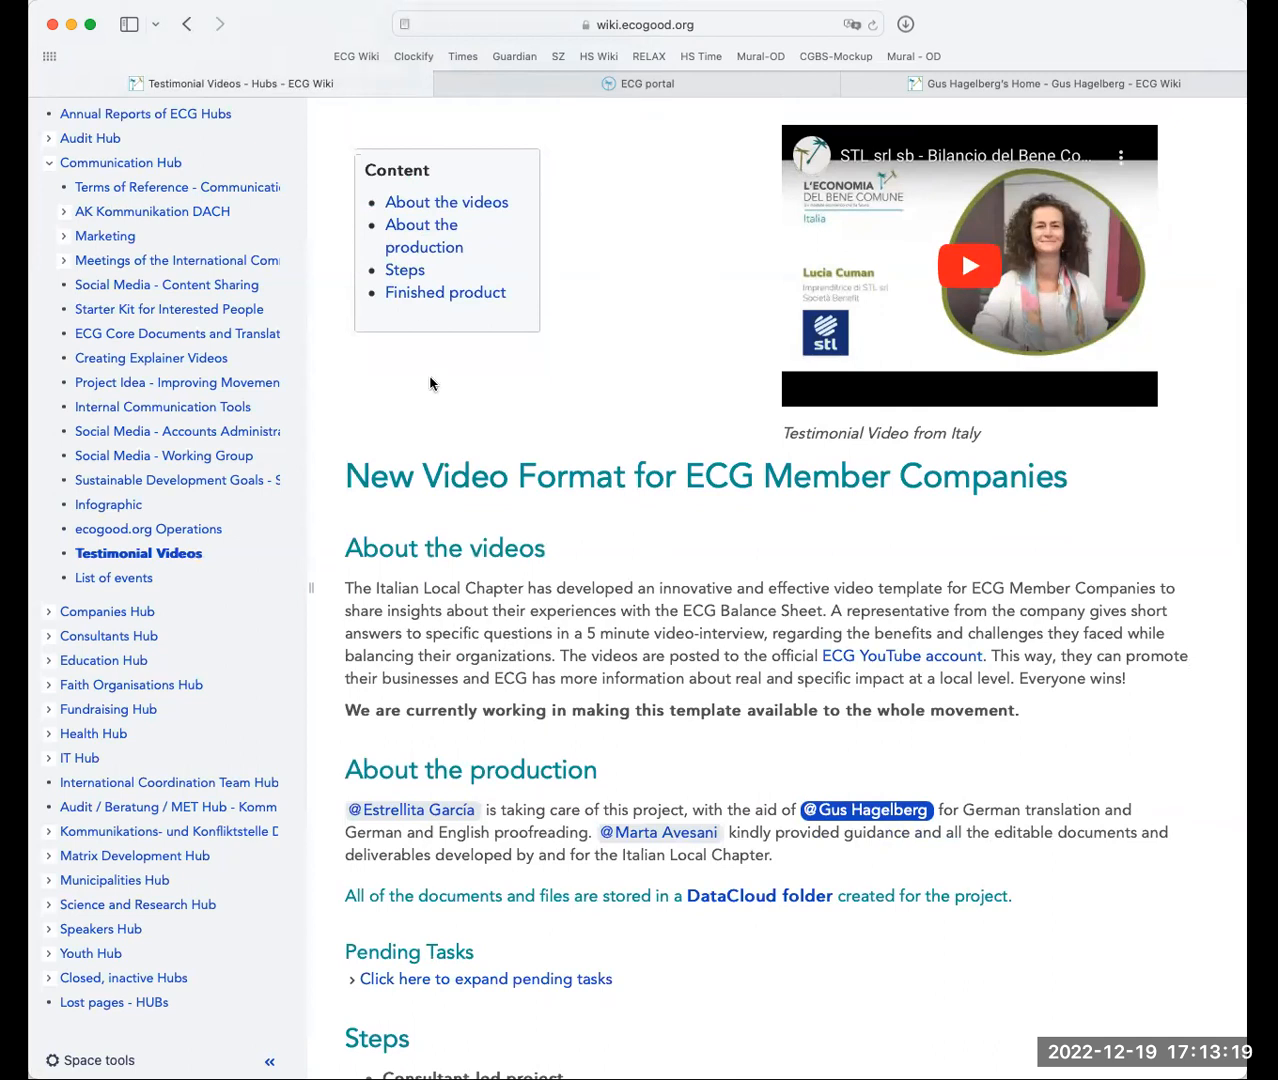
# Go to the parent Communication Hub page and collapse its branch in the page tree
pyautogui.click(114, 168)
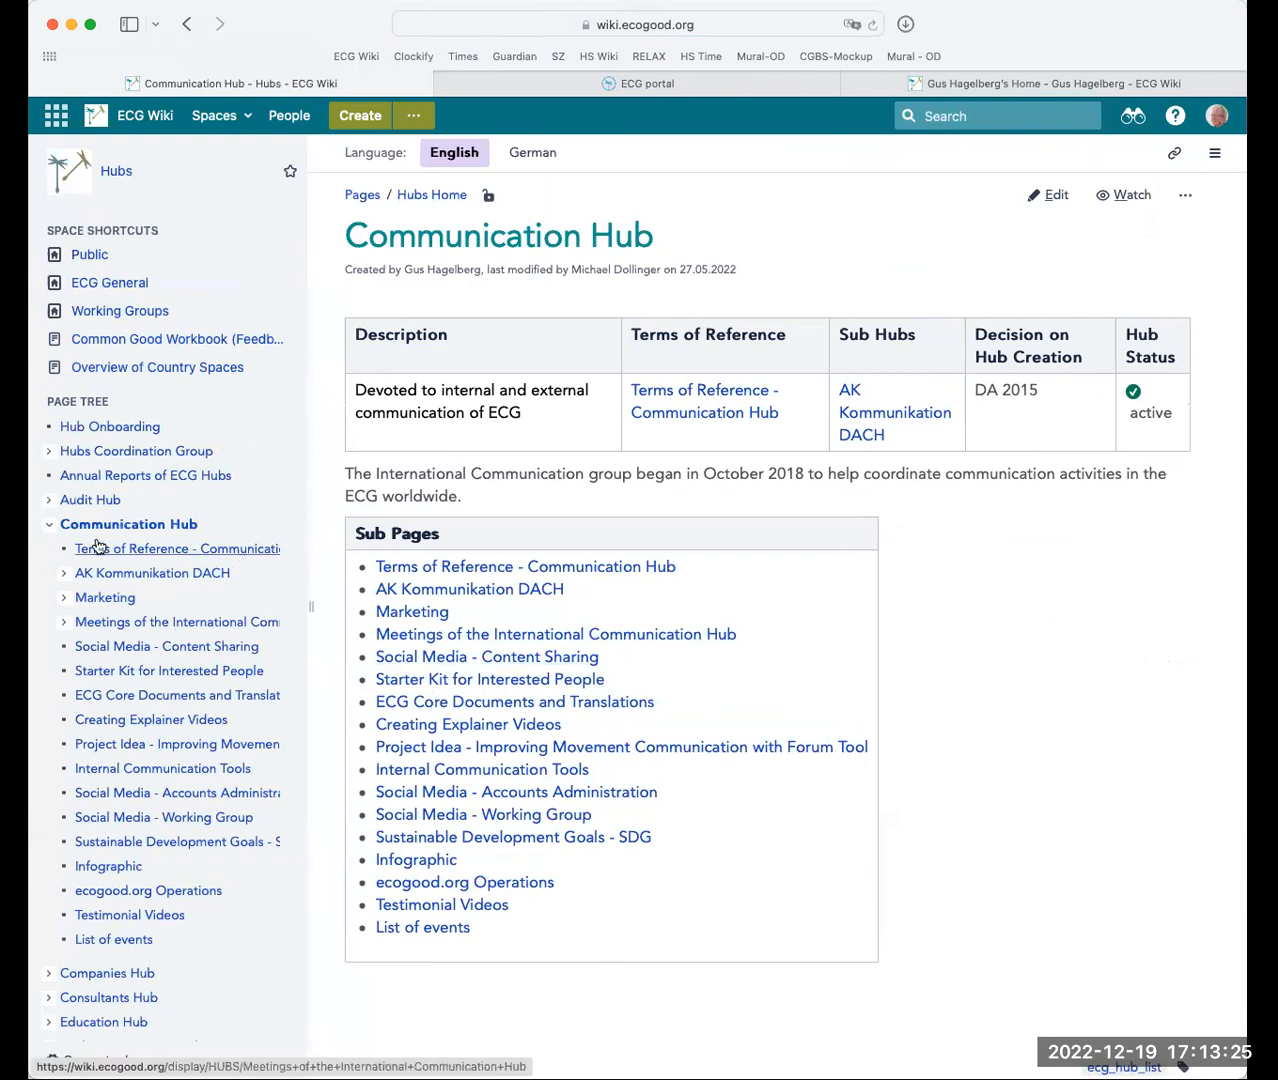
pyautogui.click(49, 526)
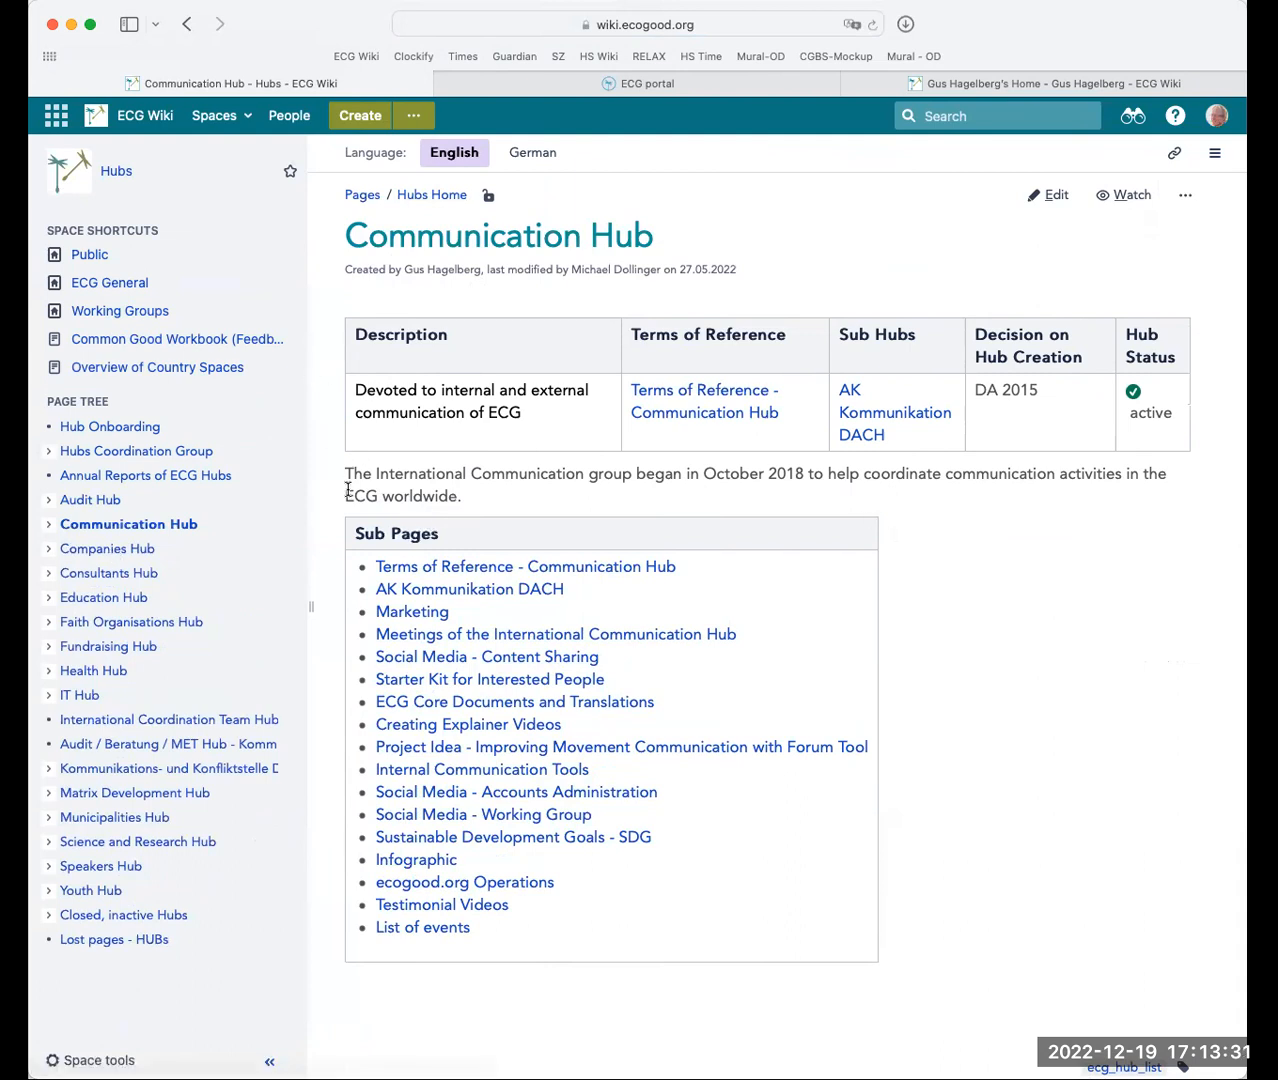
# Open the Working Groups space and view the ECG Working Groups table on its home page
pyautogui.click(104, 315)
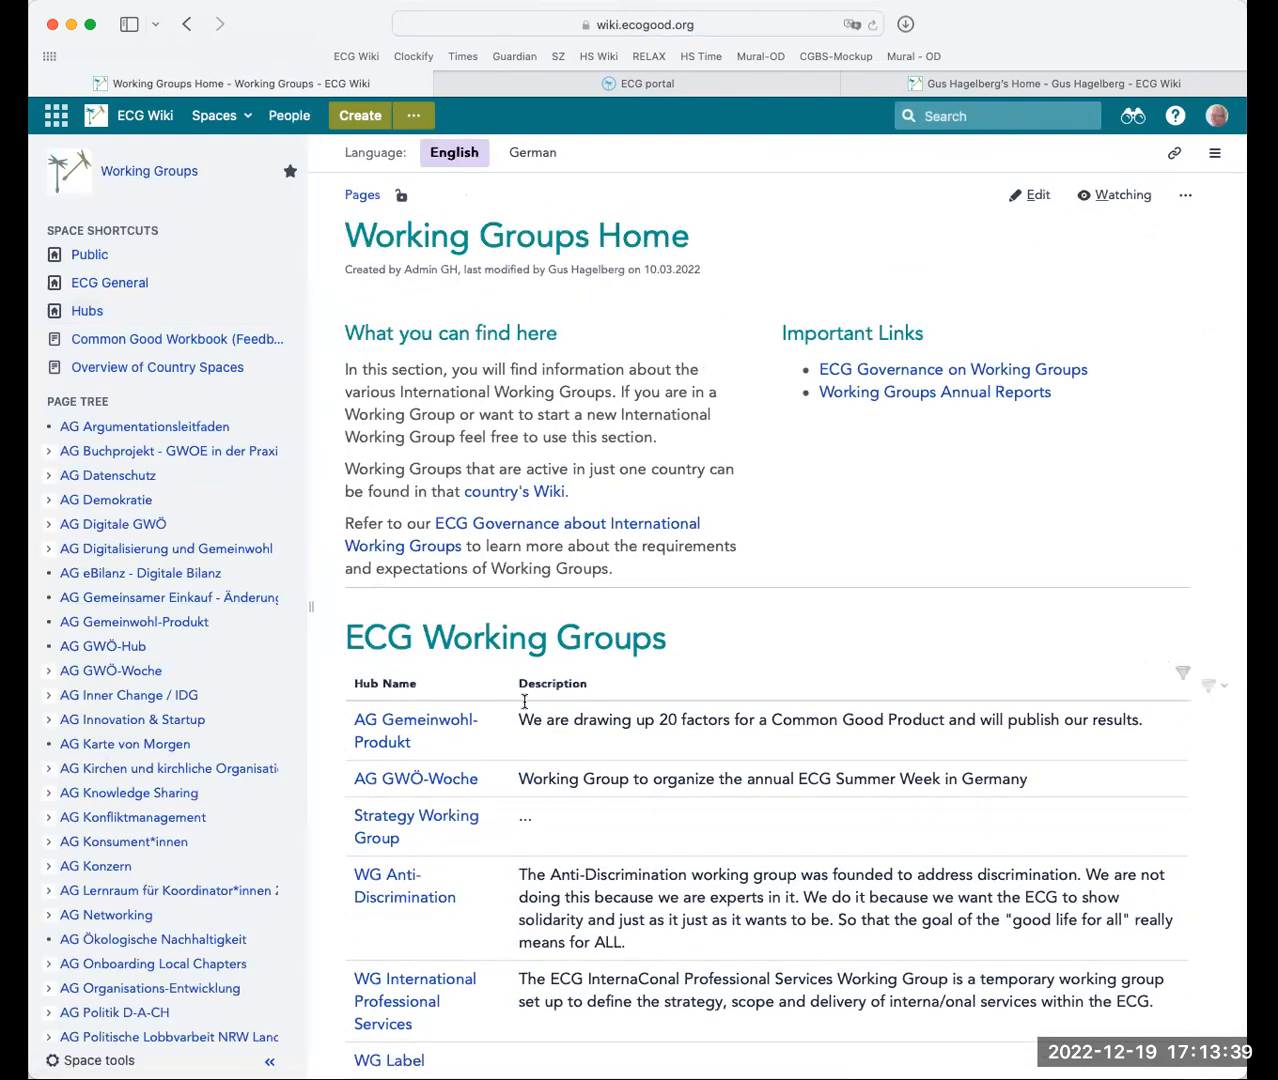
pyautogui.scroll(-5, 630, 719)
pyautogui.scroll(-2, 631, 719)
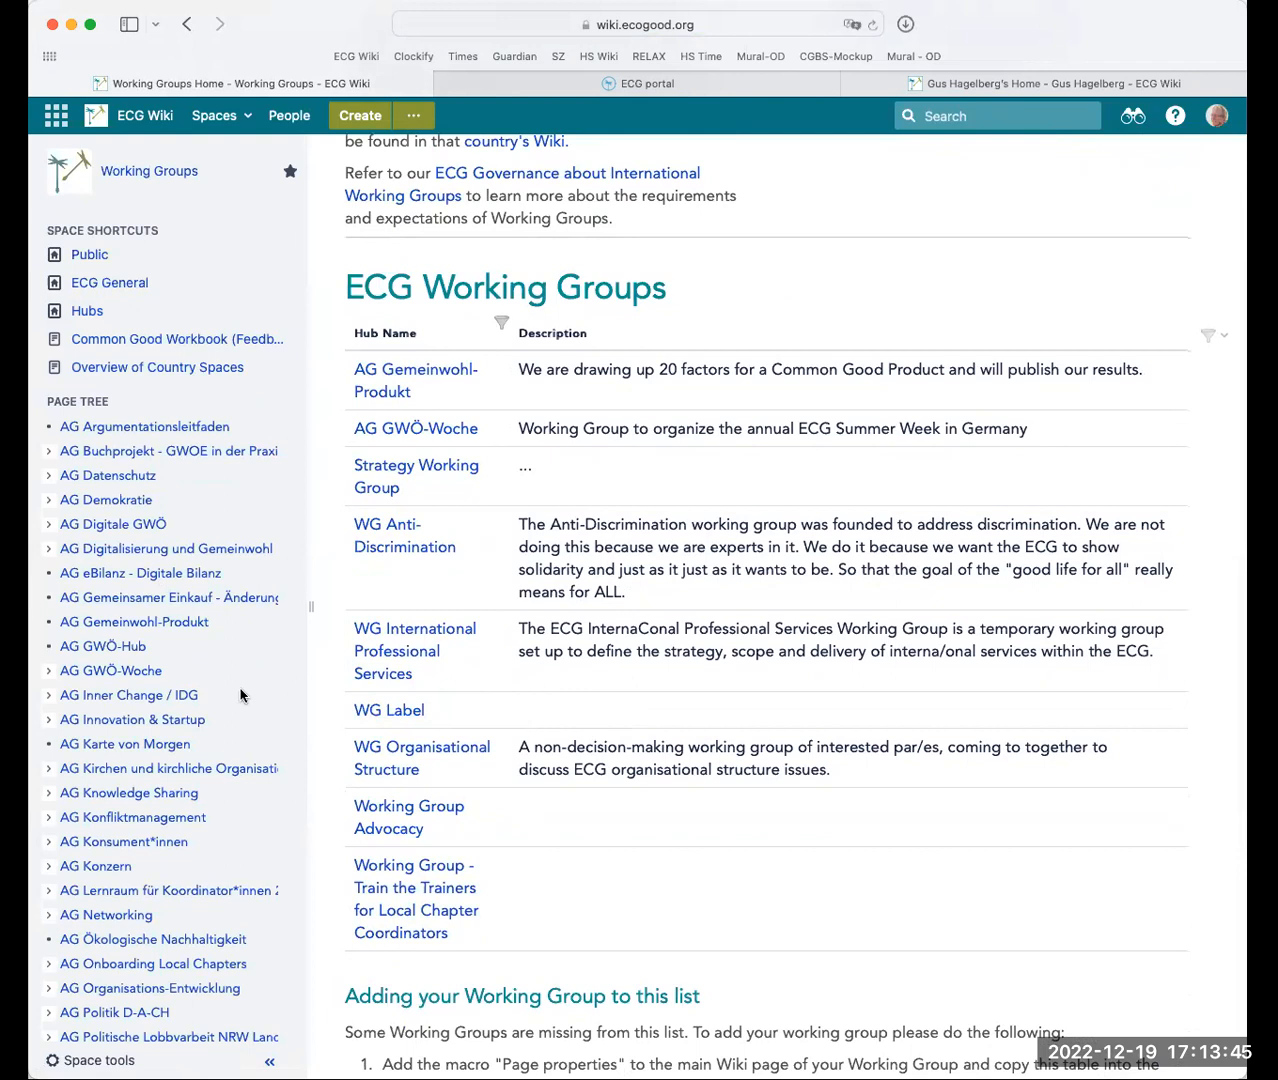
# Browse the working groups in the page tree and collapse the WG Organisational Structure branch
pyautogui.scroll(-5, 185, 720)
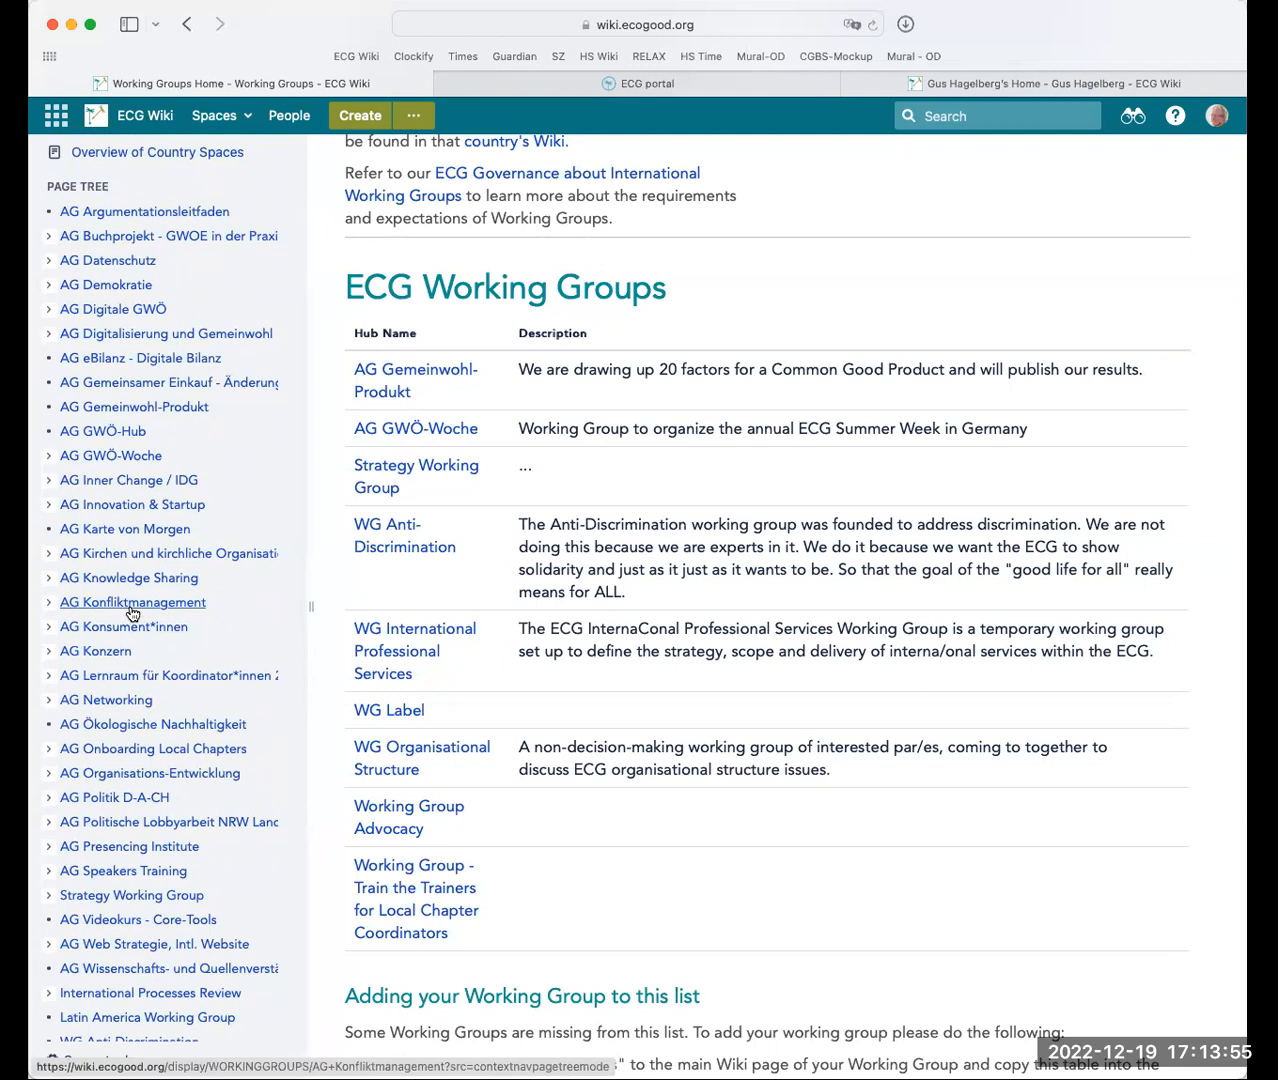
pyautogui.scroll(-5, 168, 685)
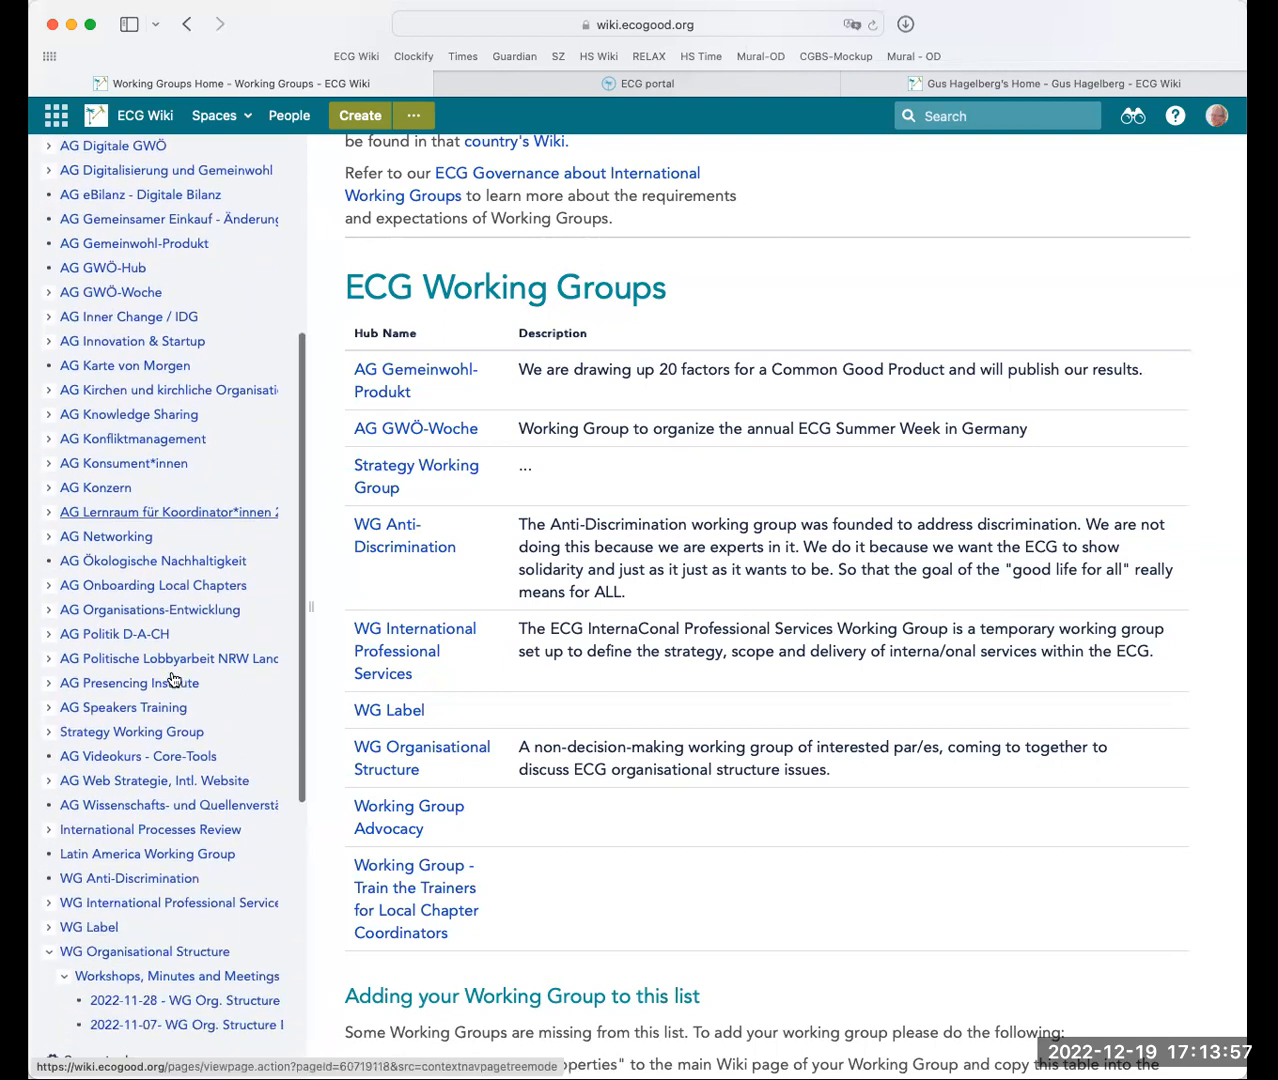
pyautogui.scroll(-5, 160, 707)
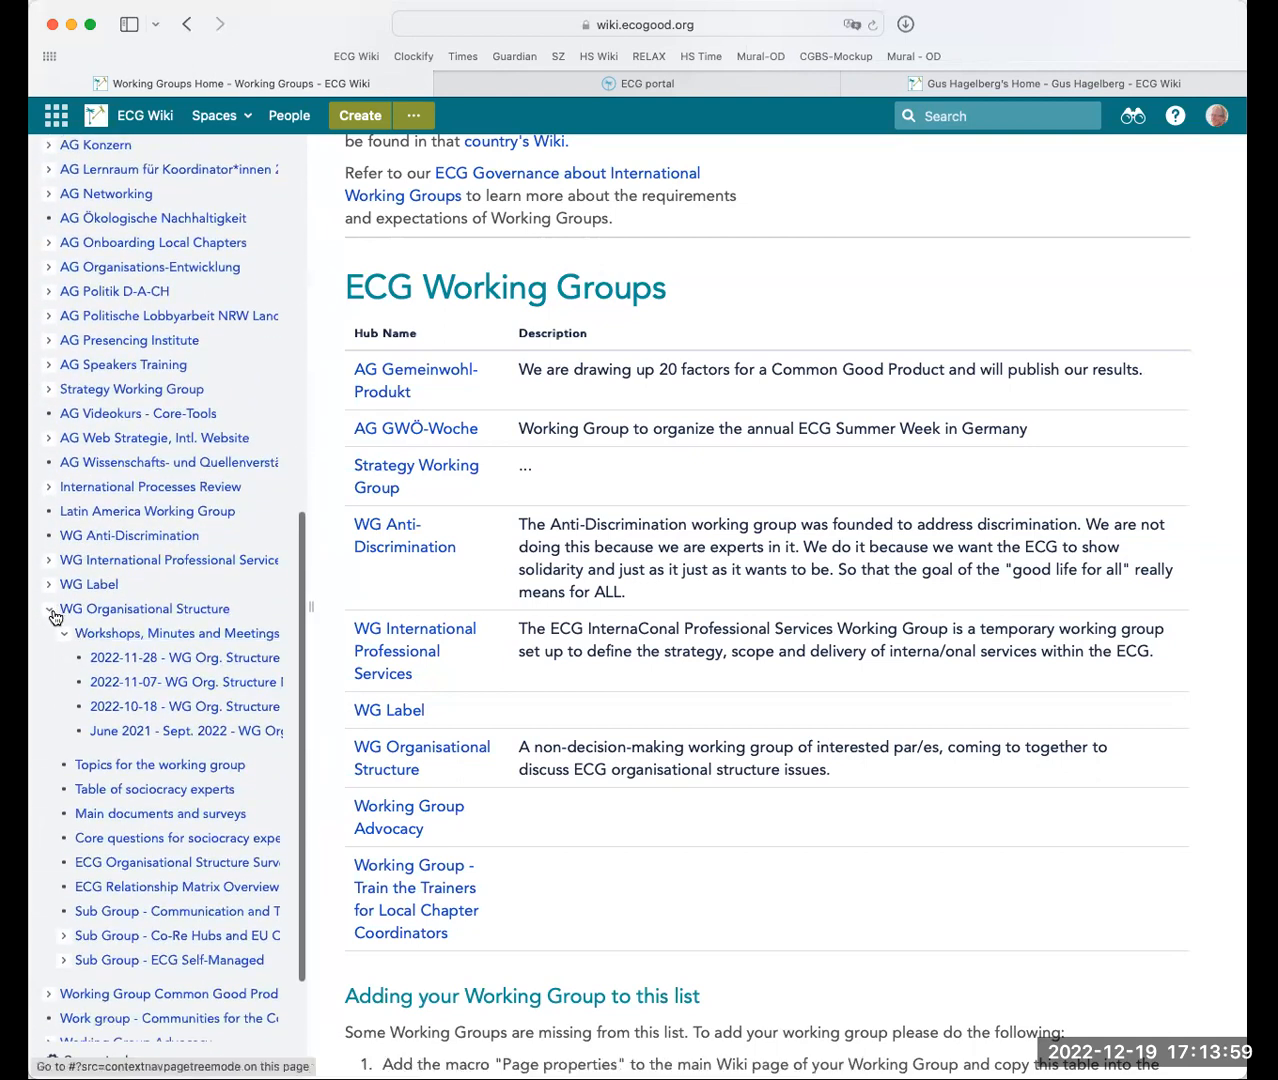
pyautogui.click(41, 614)
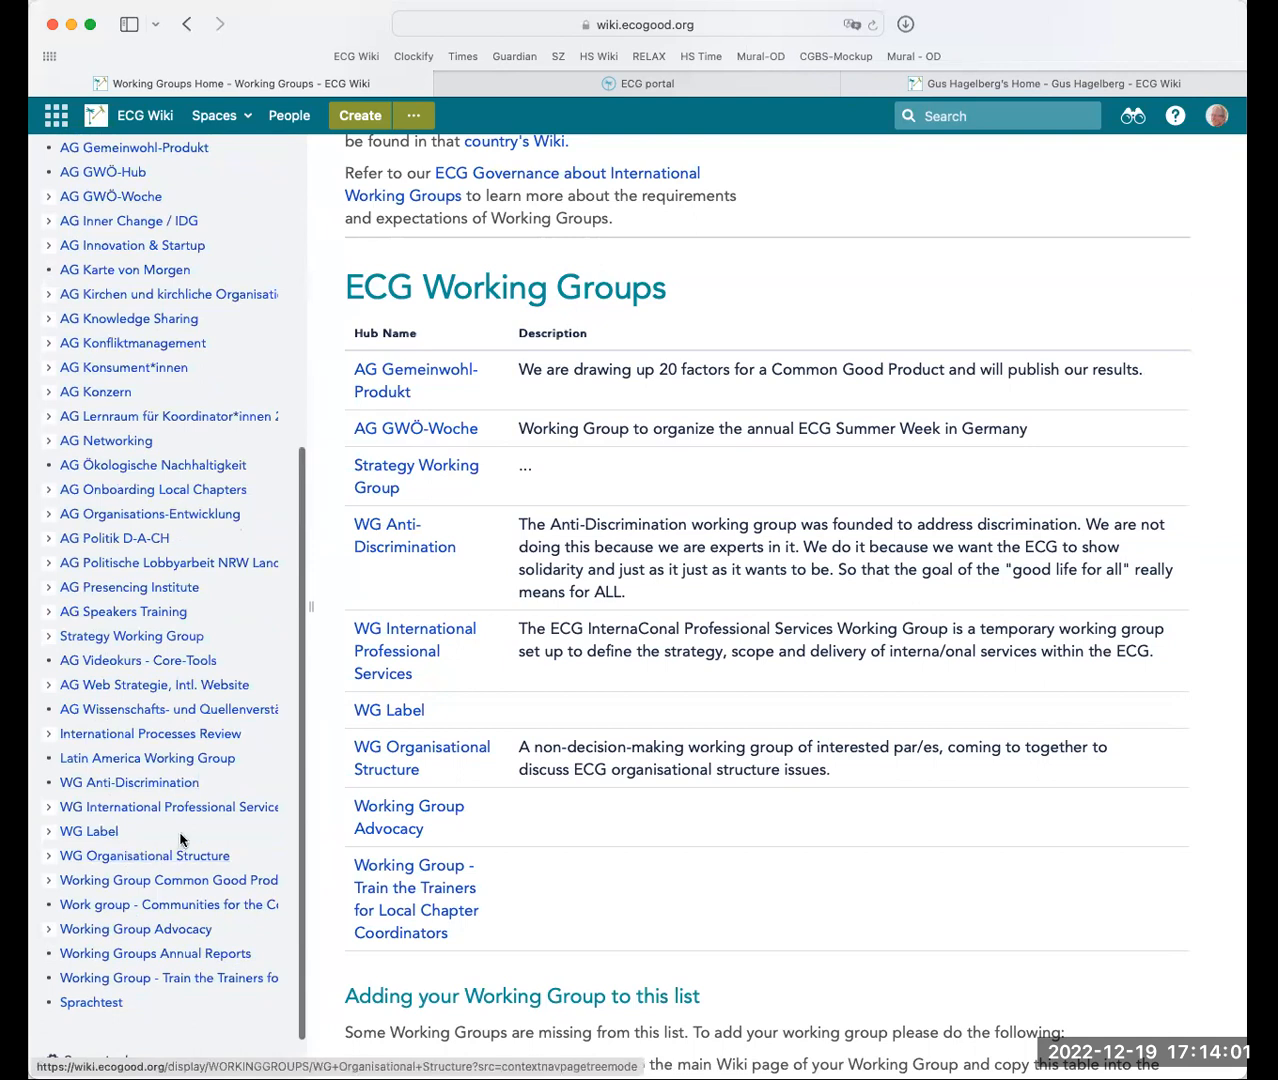
# Review the instructions for adding a working group below the ECG Working Groups table
pyautogui.scroll(-2, 181, 840)
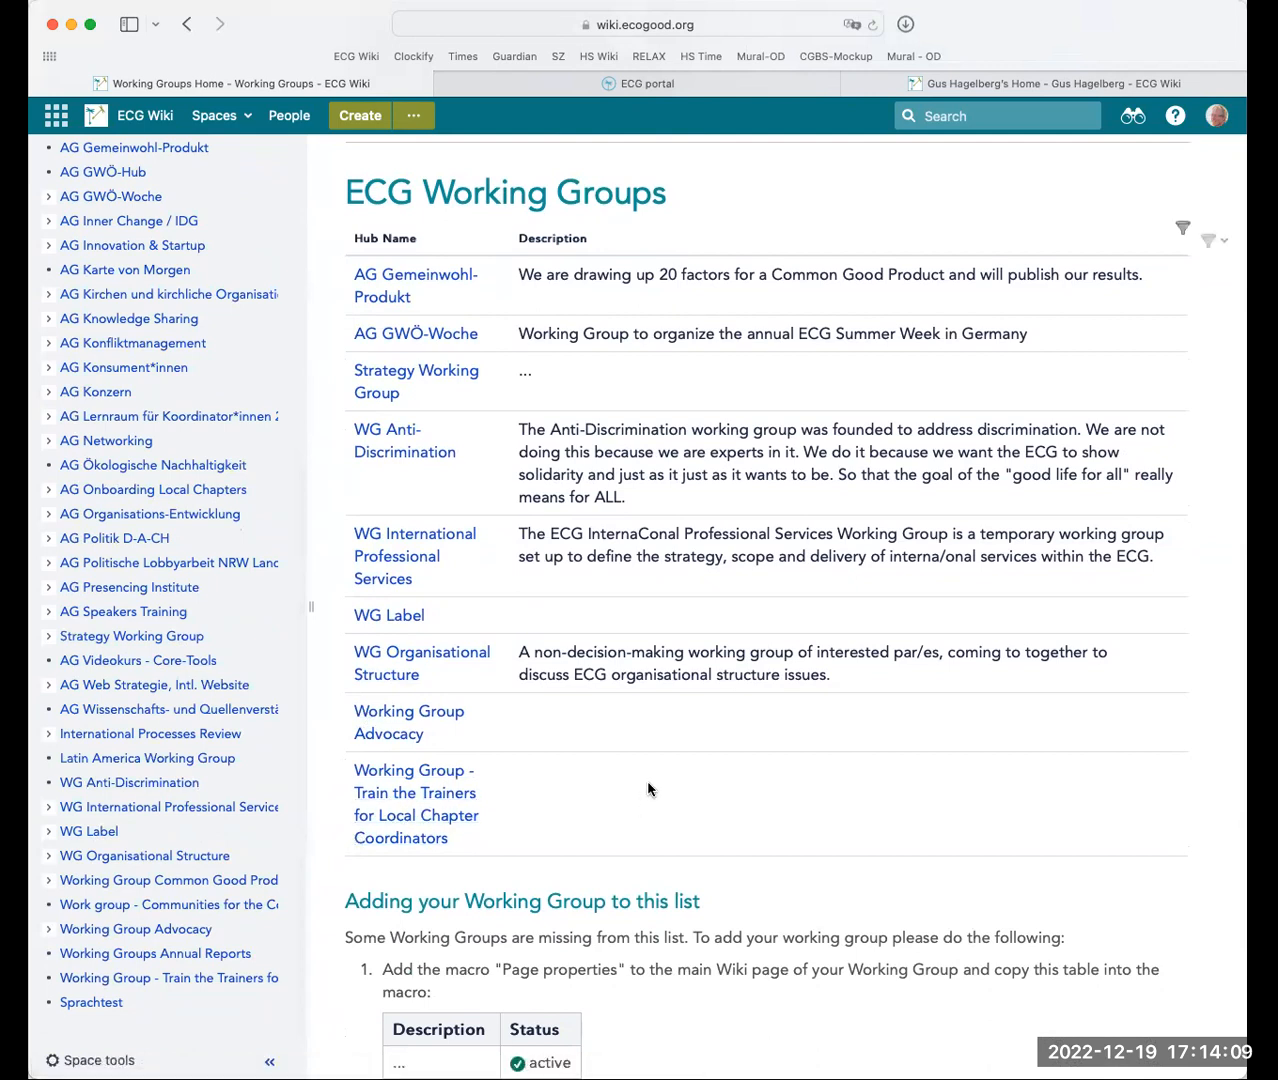
pyautogui.scroll(-3, 648, 789)
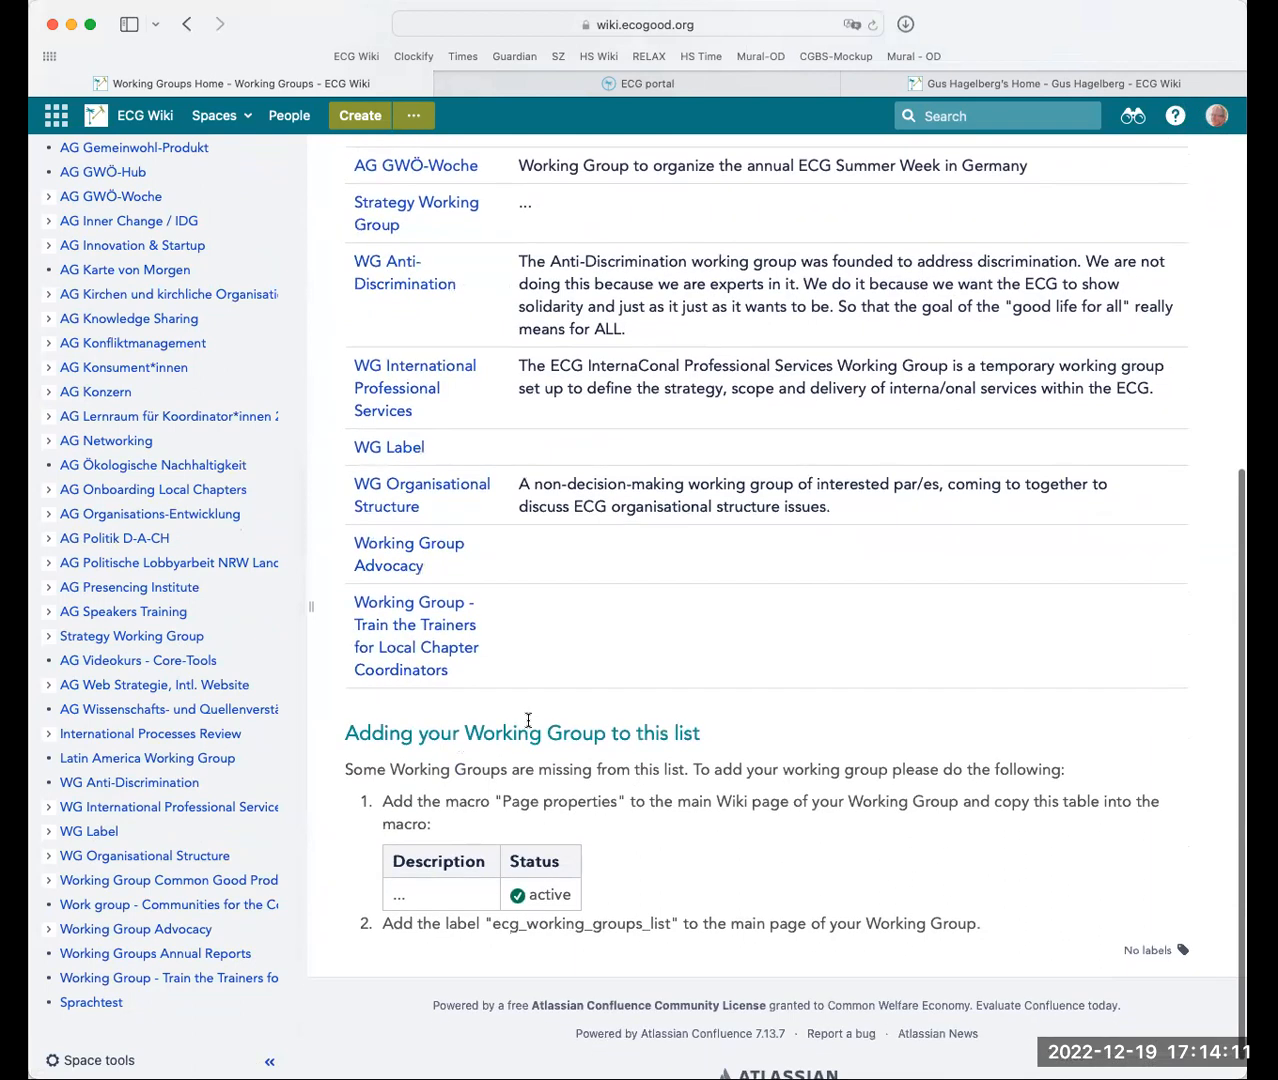
pyautogui.scroll(3, 203, 447)
pyautogui.scroll(2, 203, 447)
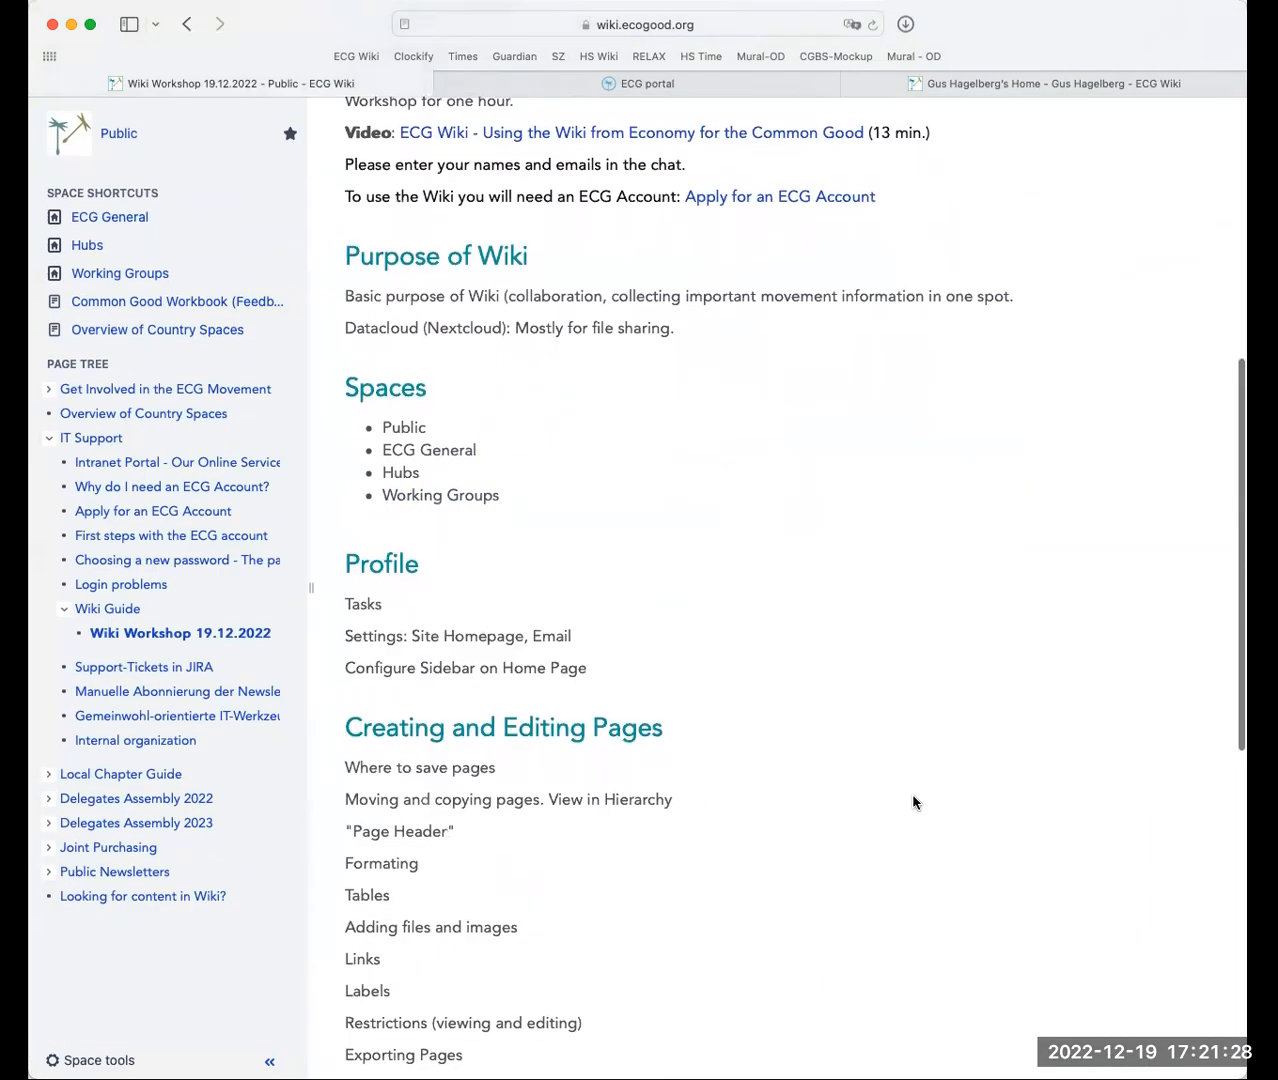
# Look over the Wiki Workshop agenda, and view the account's list of recently viewed pages before closing it
pyautogui.scroll(-3, 913, 802)
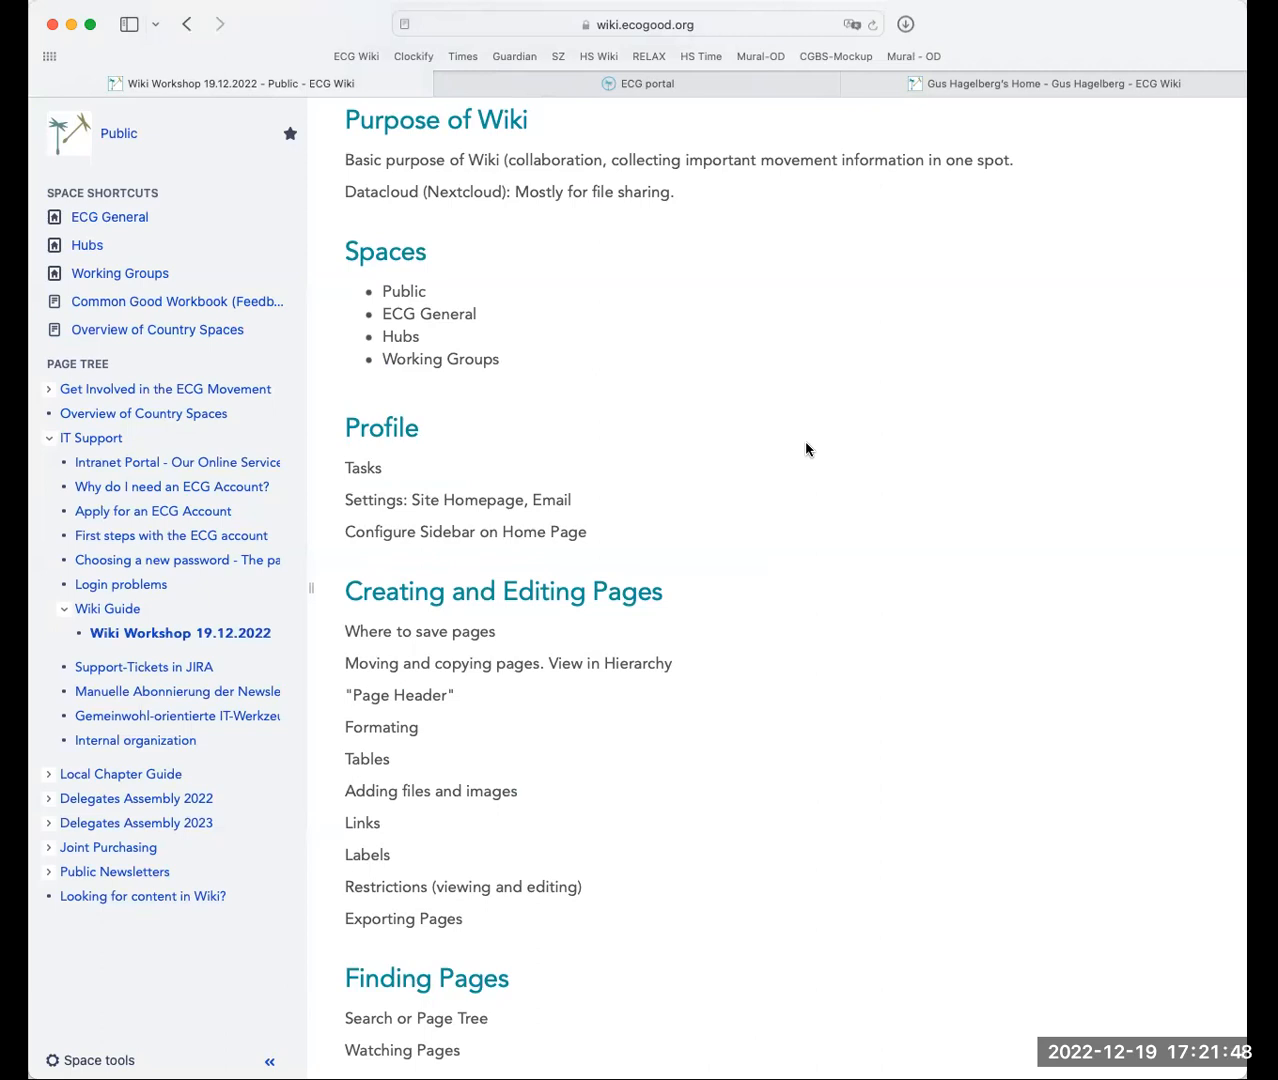
pyautogui.scroll(10, 800, 413)
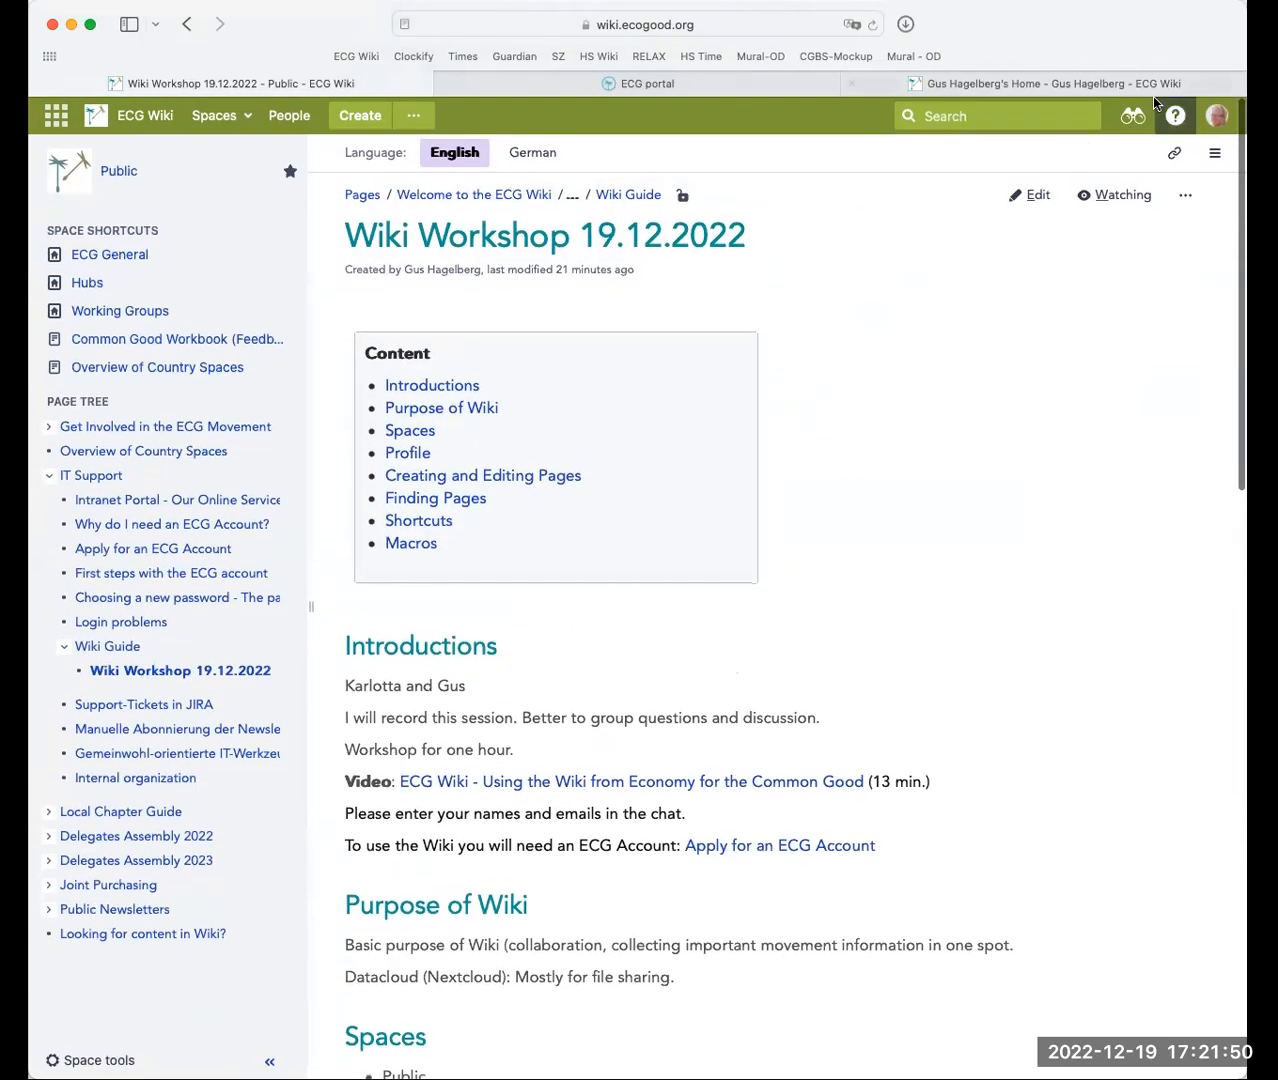
pyautogui.click(1215, 121)
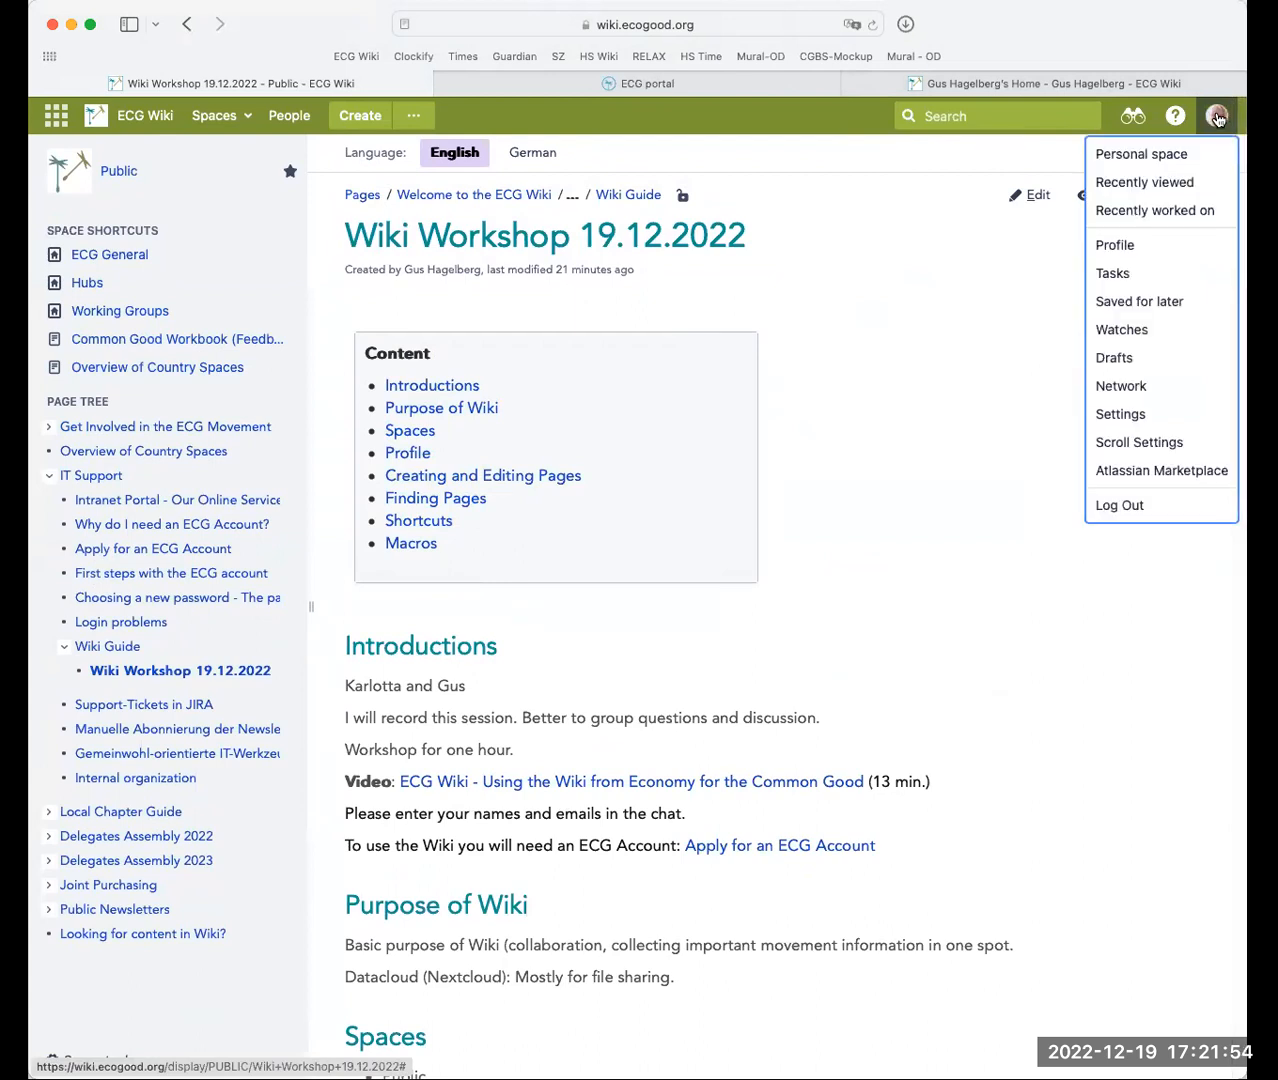
pyautogui.moveTo(1215, 124)
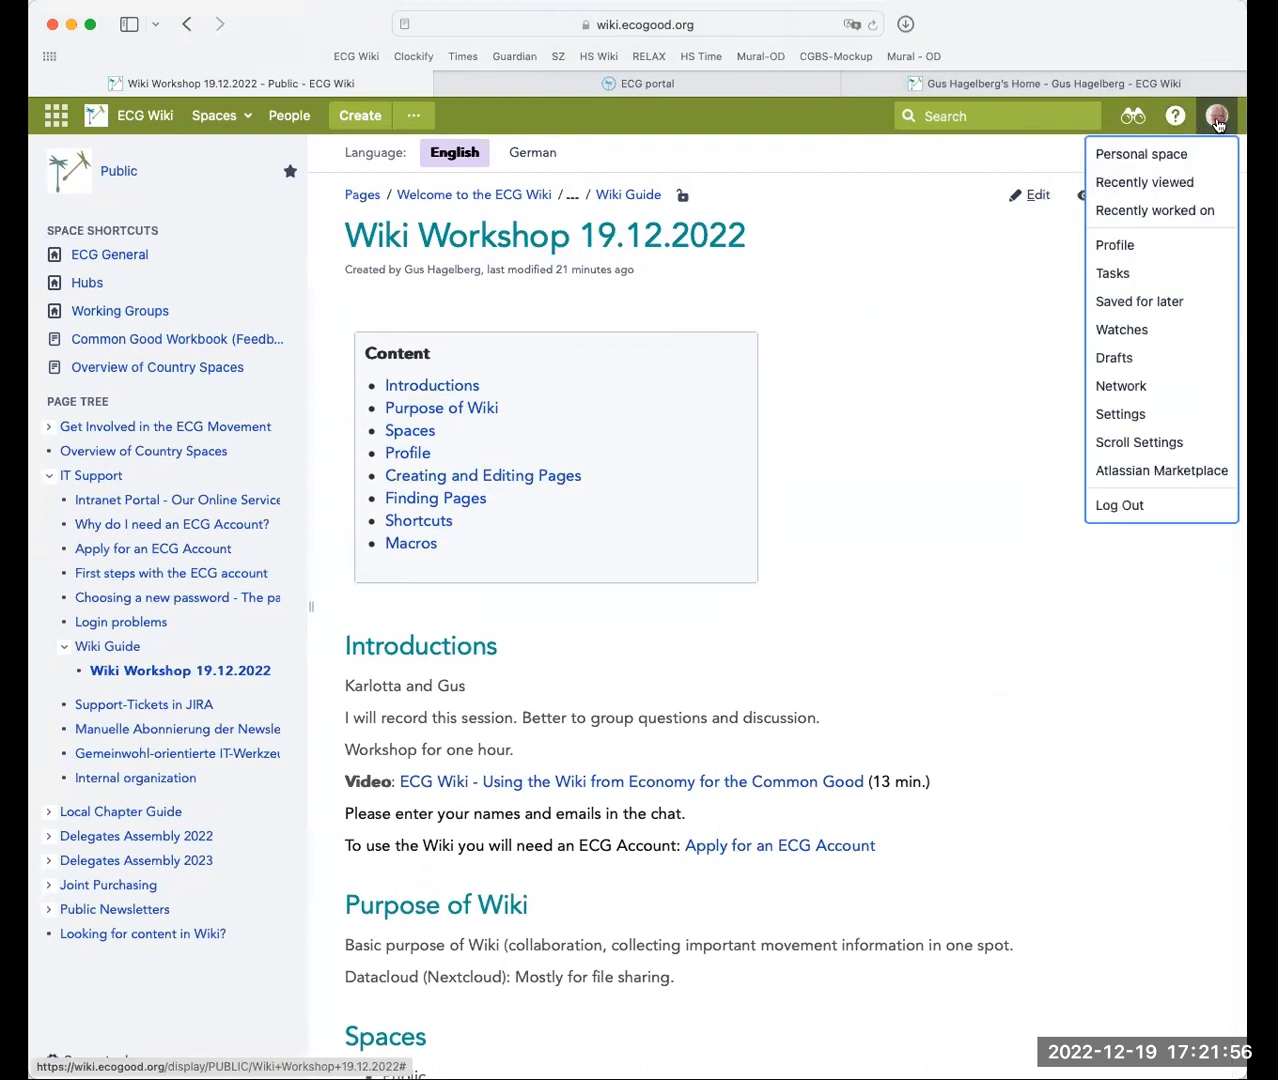
pyautogui.click(1149, 187)
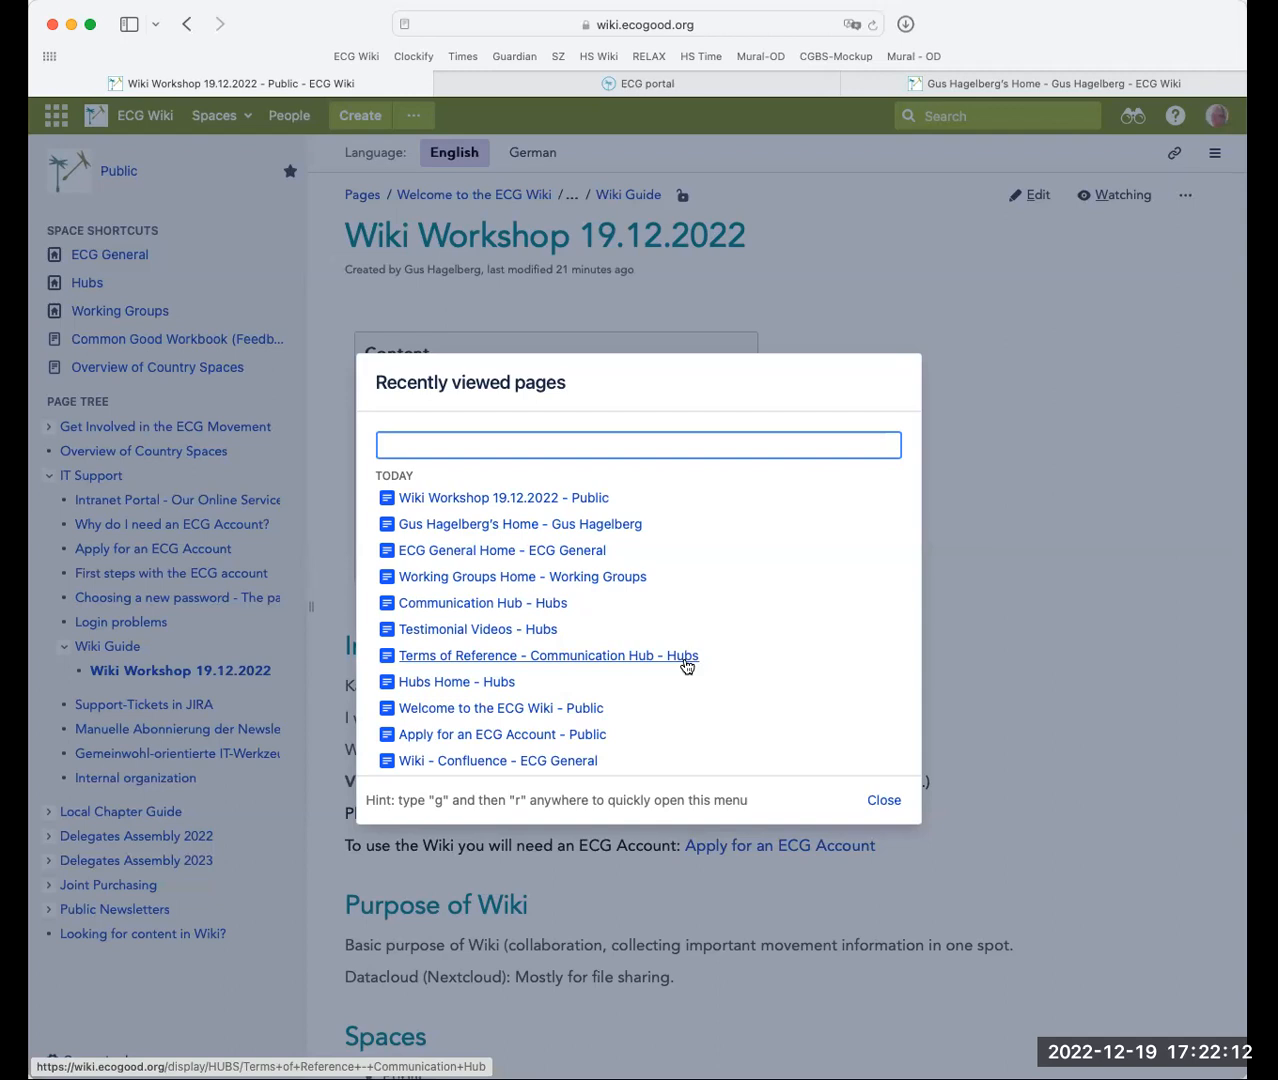
pyautogui.click(881, 804)
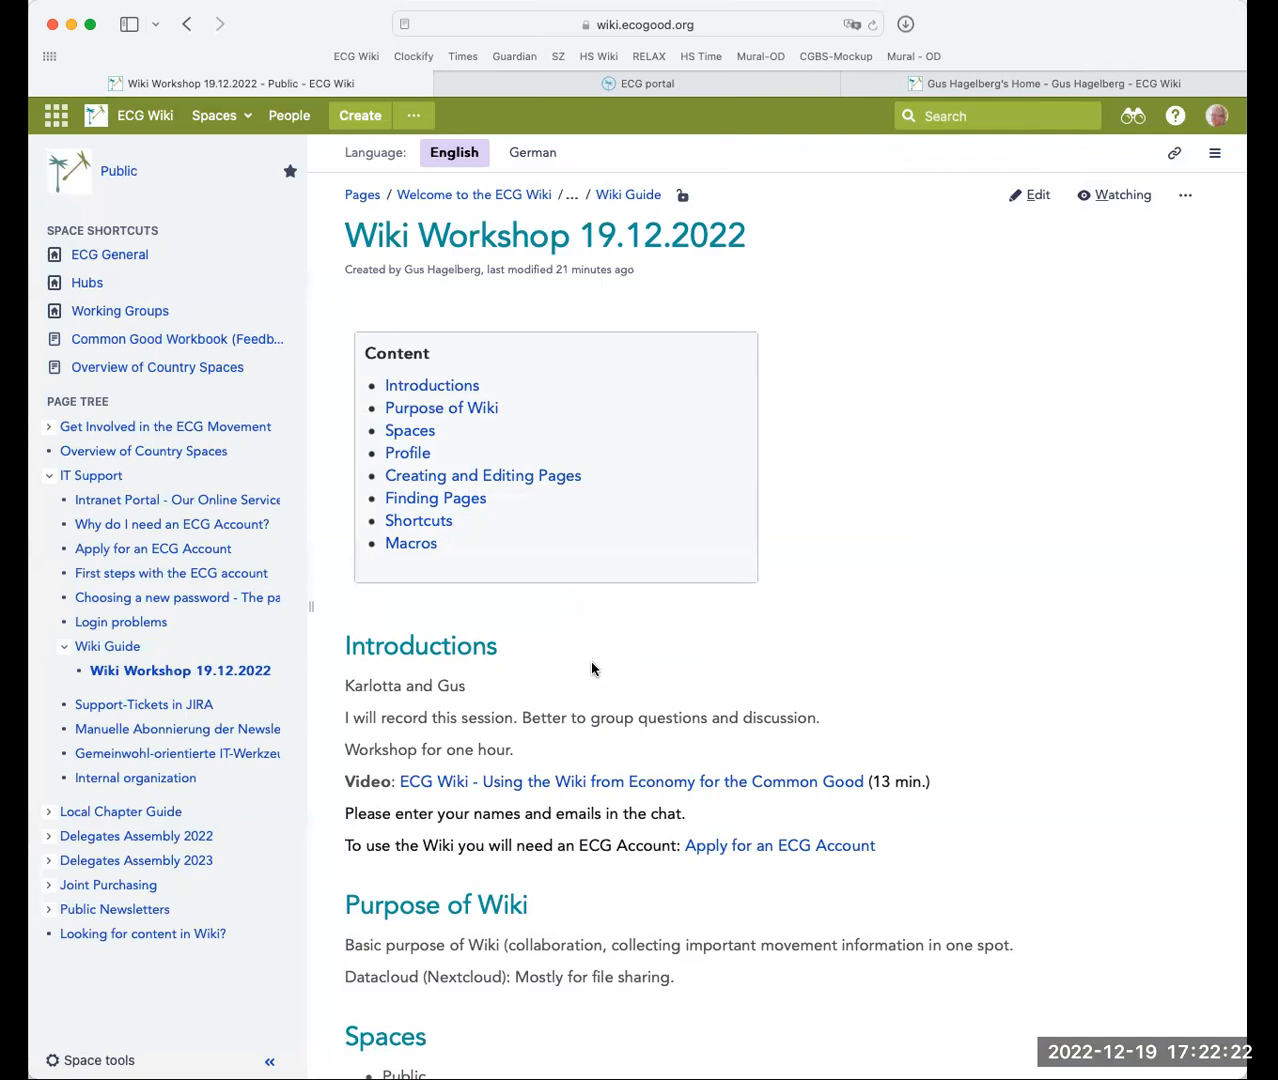
# Bring up and dismiss the recently viewed pages list two more times
pyautogui.press('g')
pyautogui.press('r')
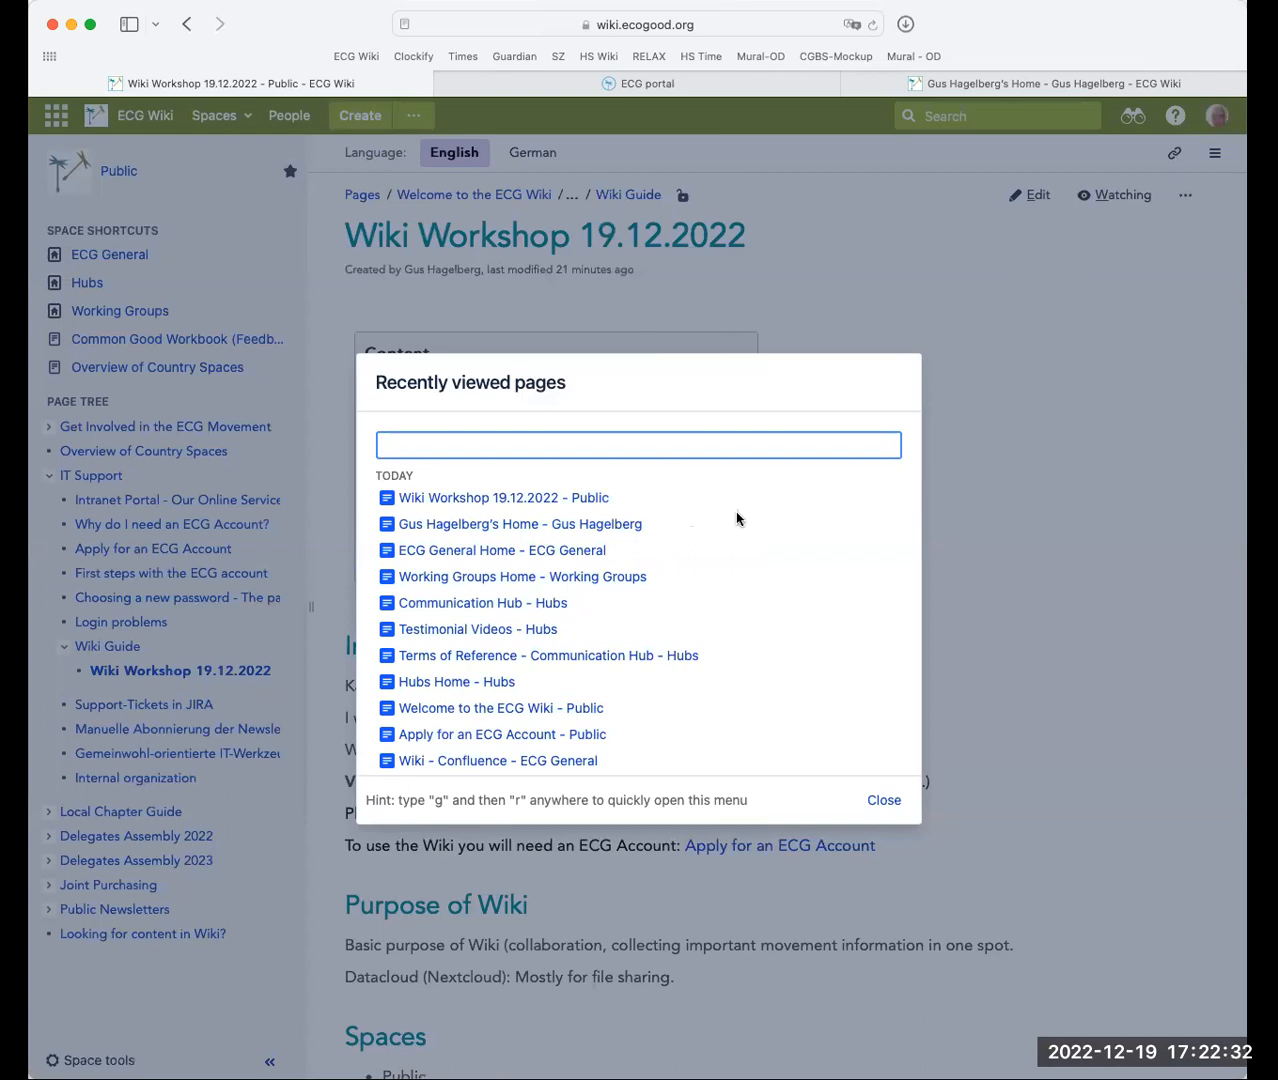
pyautogui.click(873, 803)
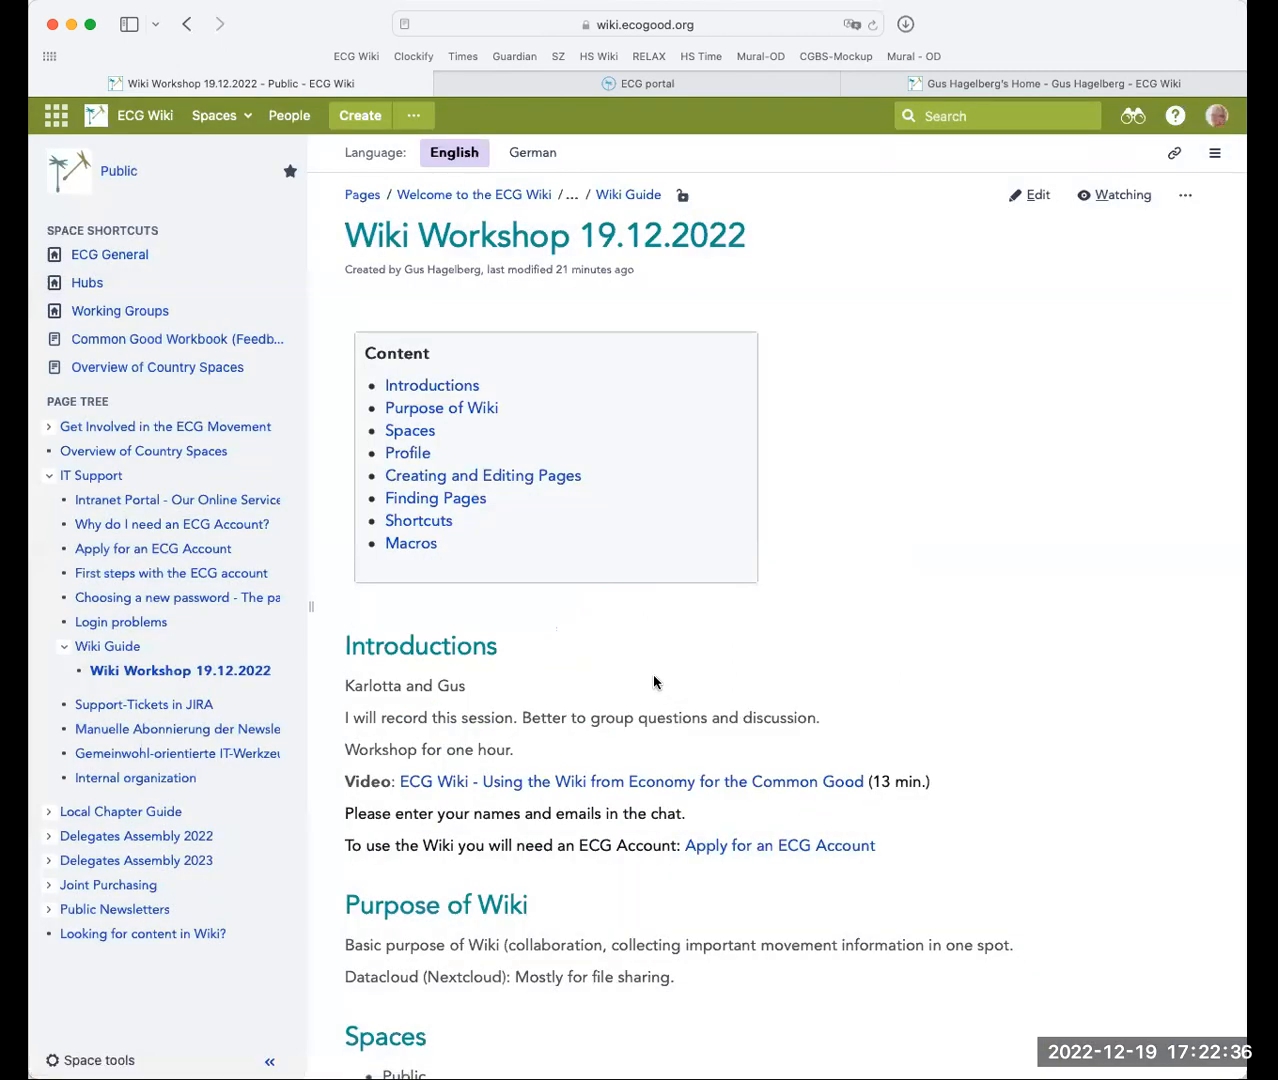
pyautogui.press('g')
pyautogui.press('r')
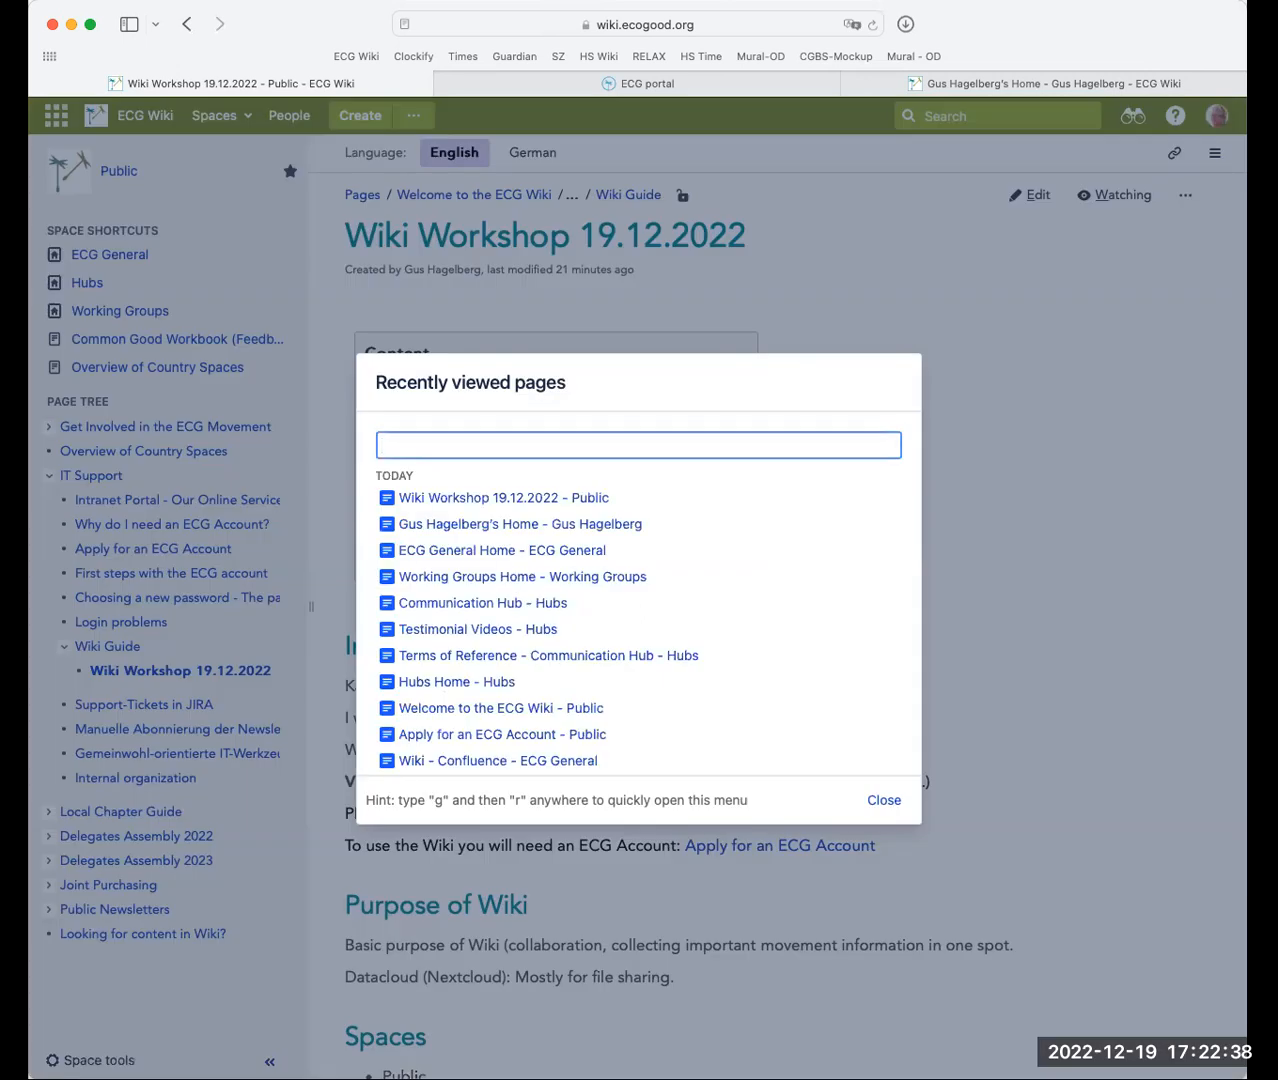
pyautogui.click(884, 801)
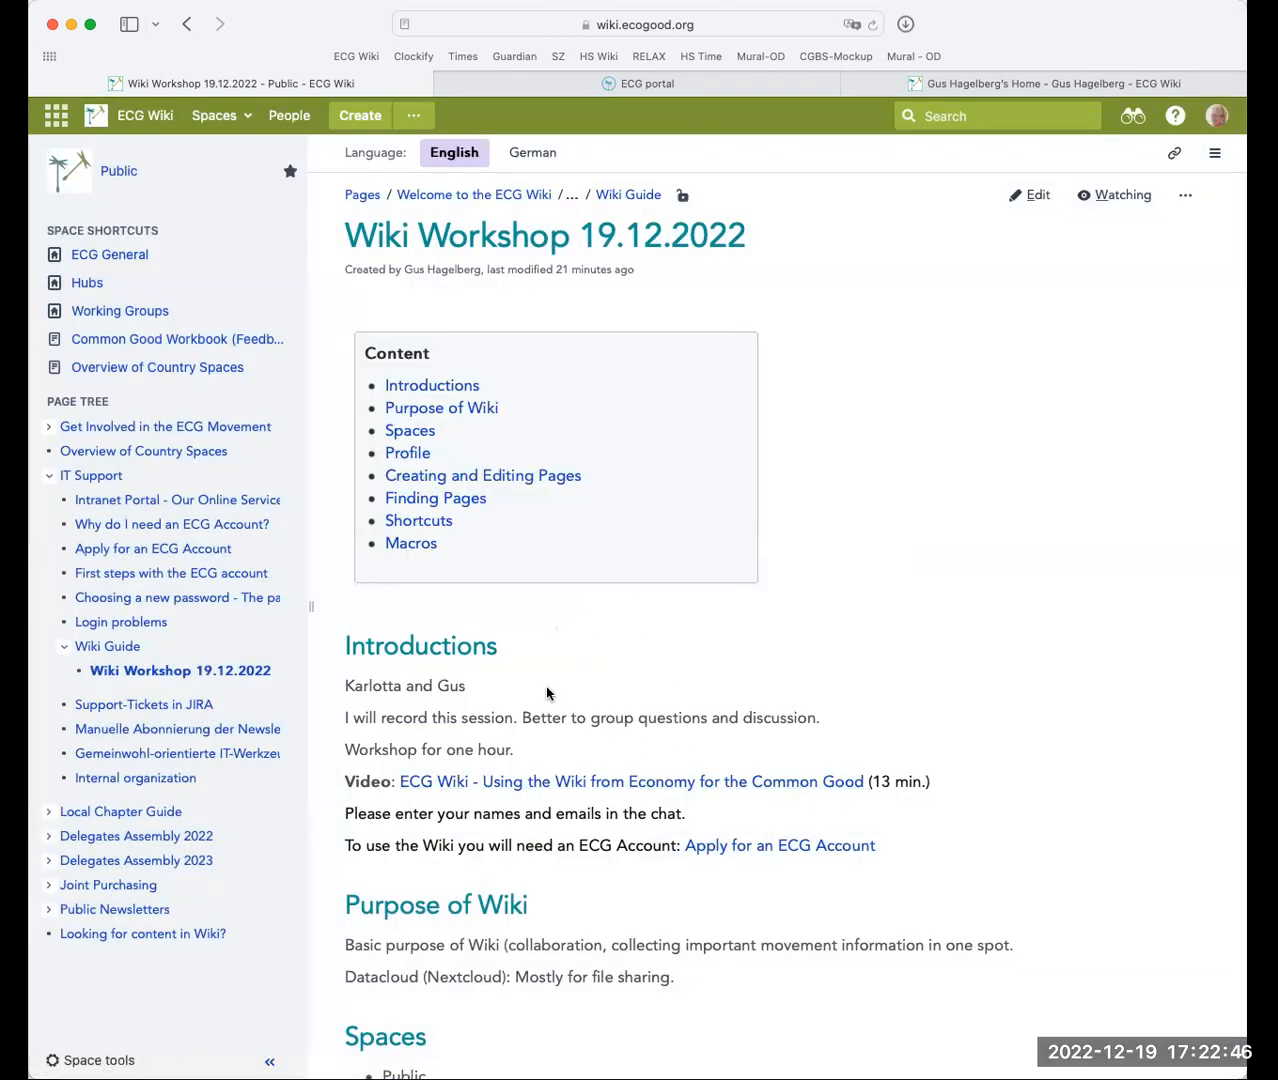
# Go to the Hubs space and open the Communication Hub page
pyautogui.scroll(-5, 548, 765)
pyautogui.scroll(-10, 548, 772)
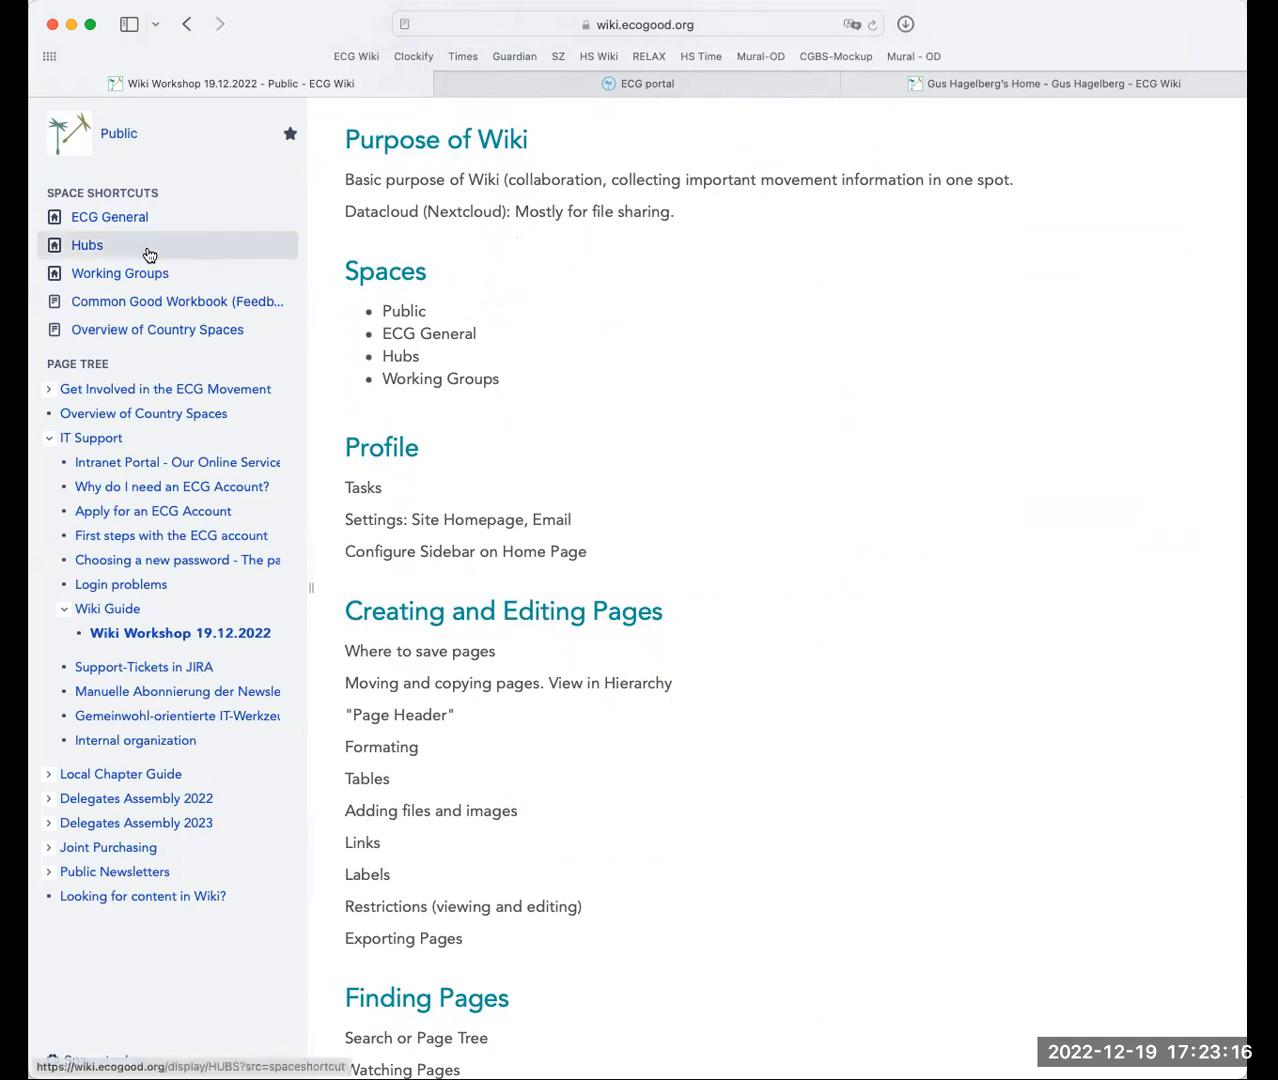
pyautogui.click(96, 251)
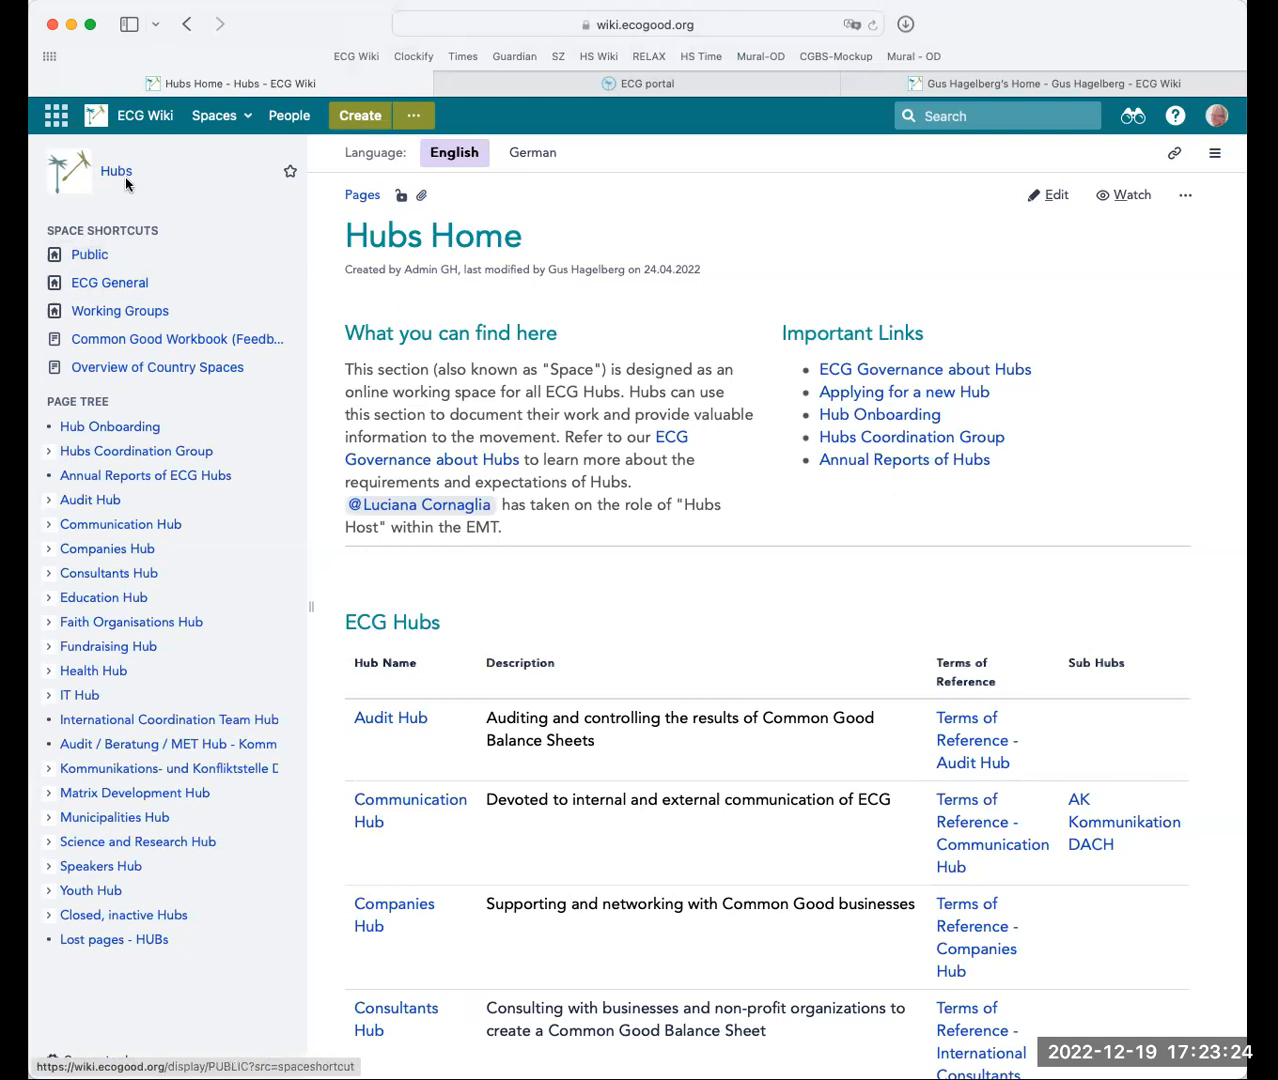
pyautogui.click(101, 534)
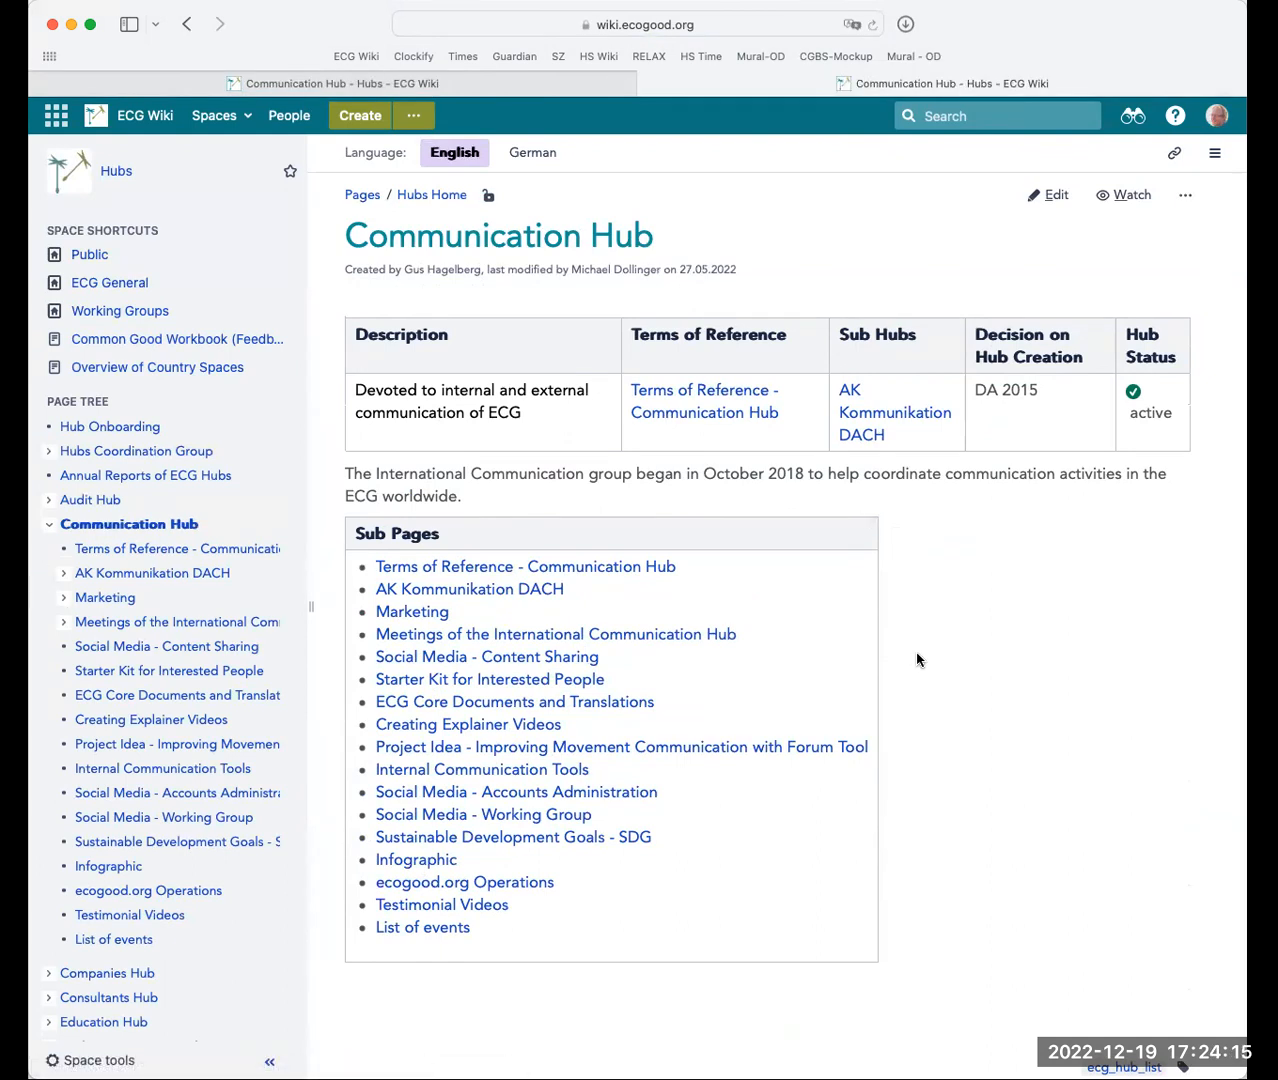
# Create a new page under Communication Hub and title it "Project X"
pyautogui.scroll(-3, 930, 723)
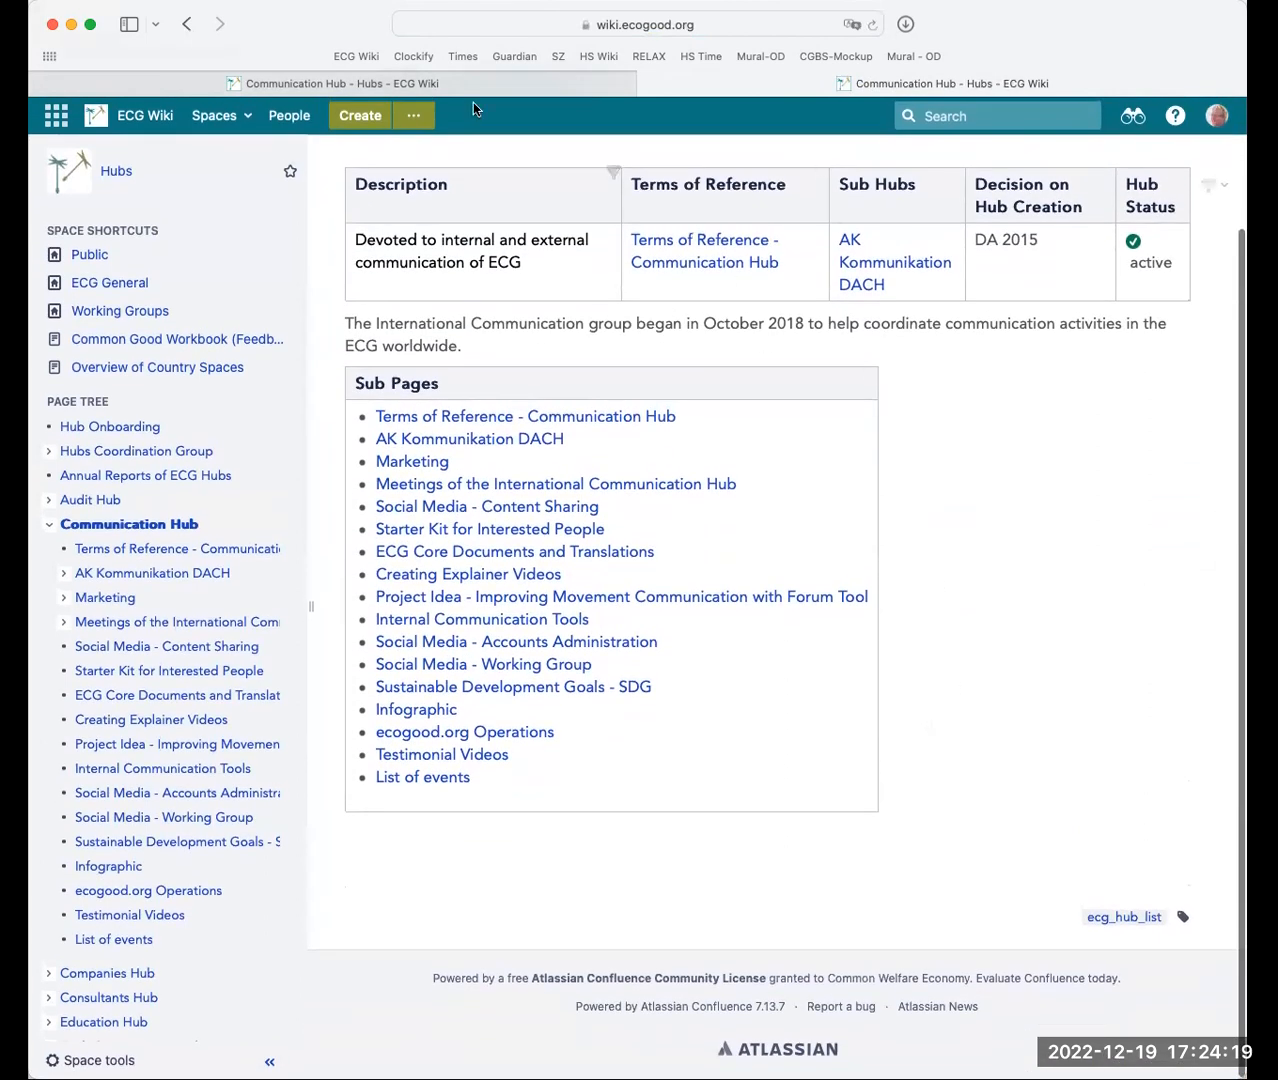
pyautogui.click(352, 118)
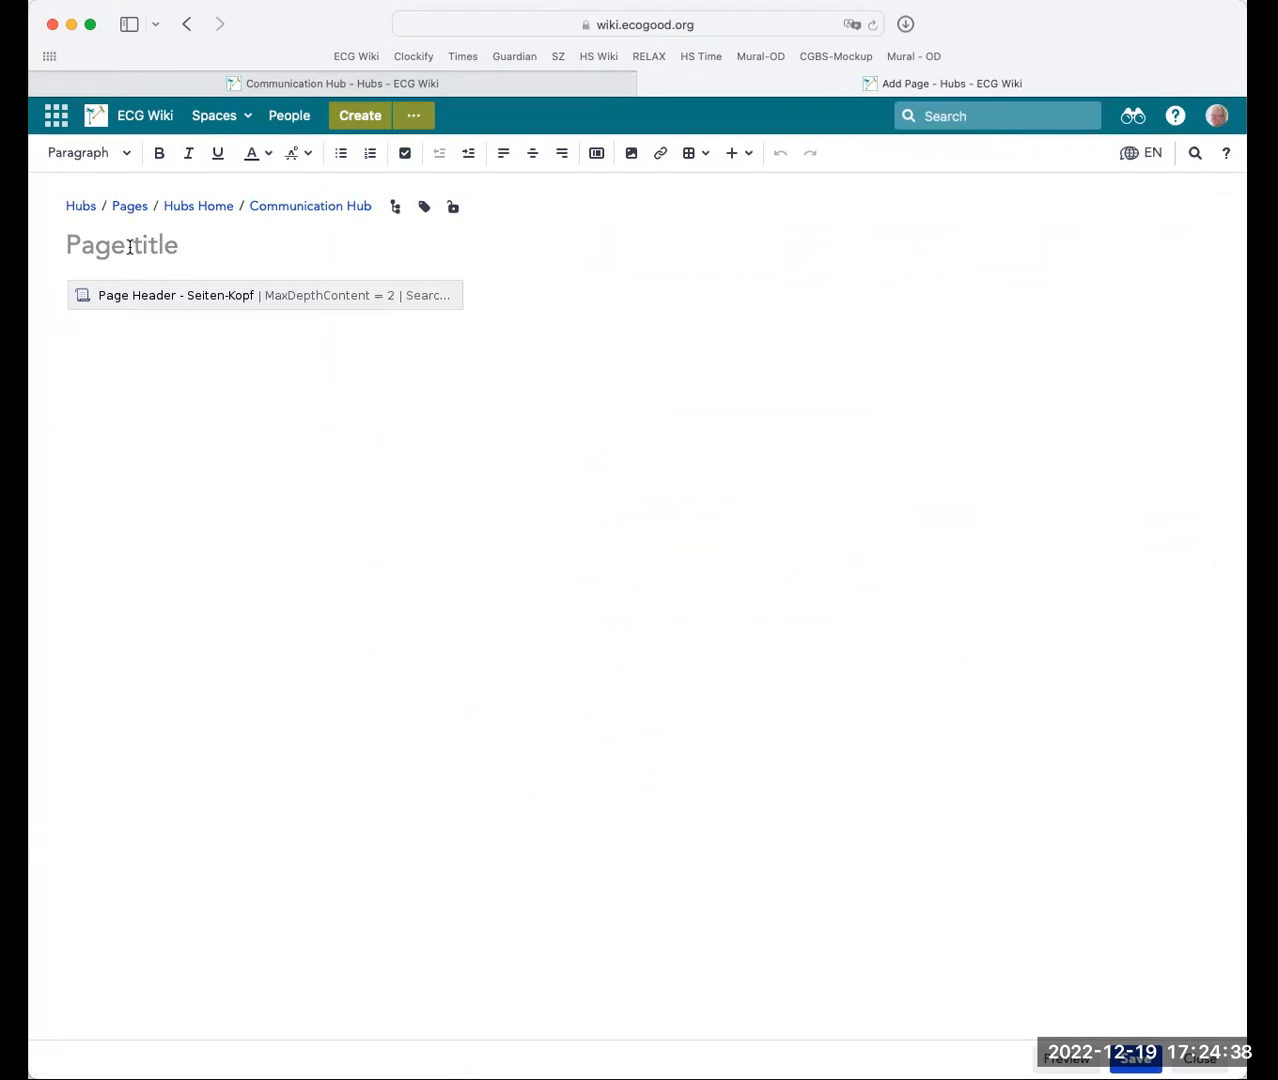
pyautogui.write('Project X')
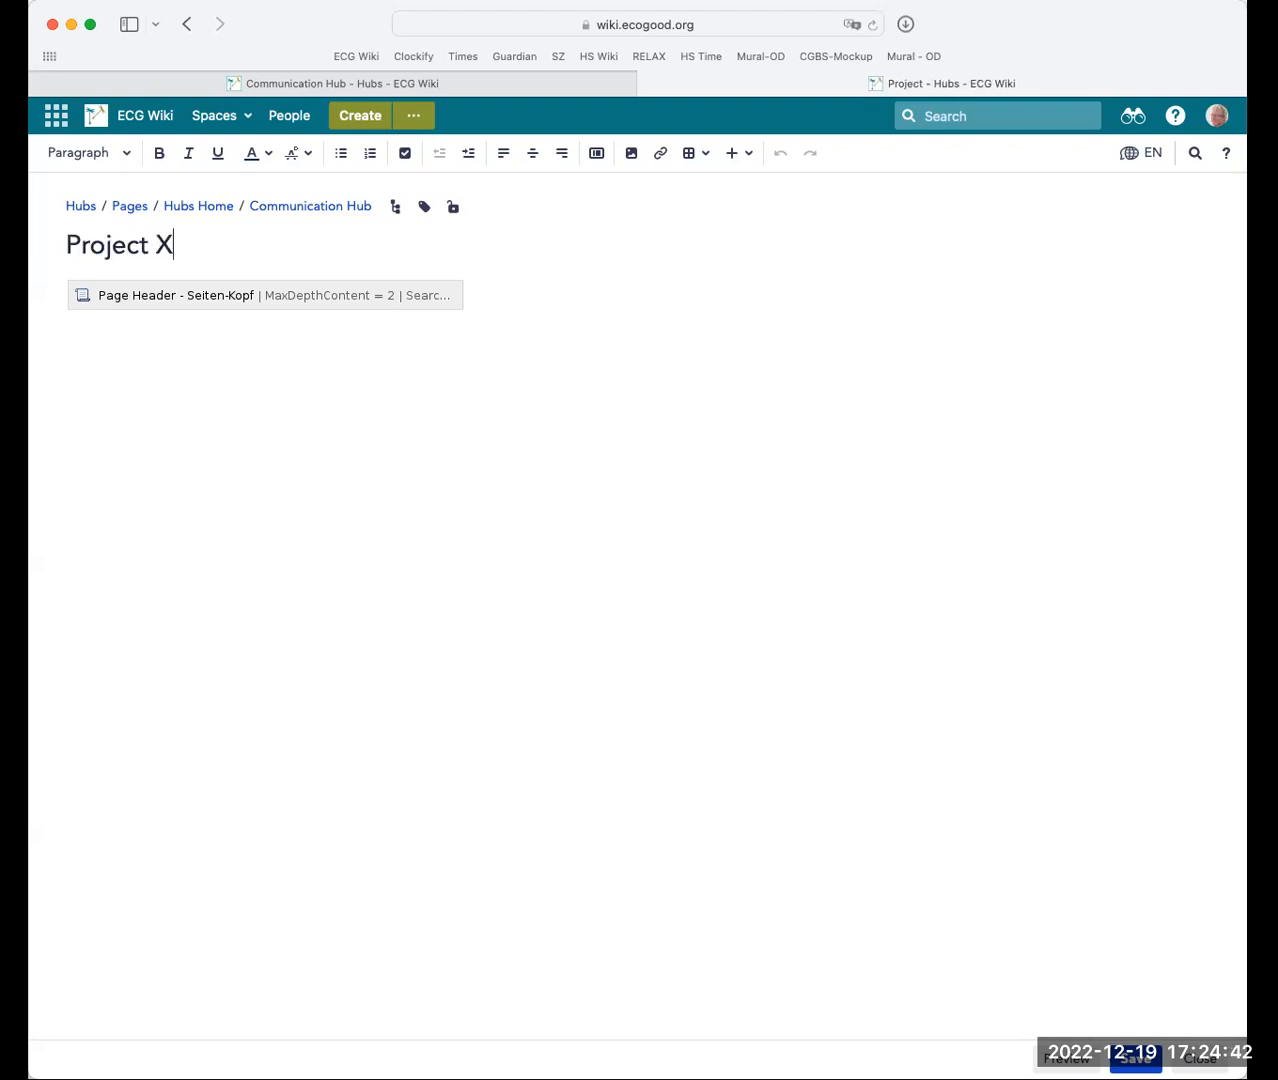
# Complete the page title as "Project XY - Information" and enter "hsadfjahsdf" as the first body line below the page header
pyautogui.write('Y - Information')
pyautogui.click(145, 438)
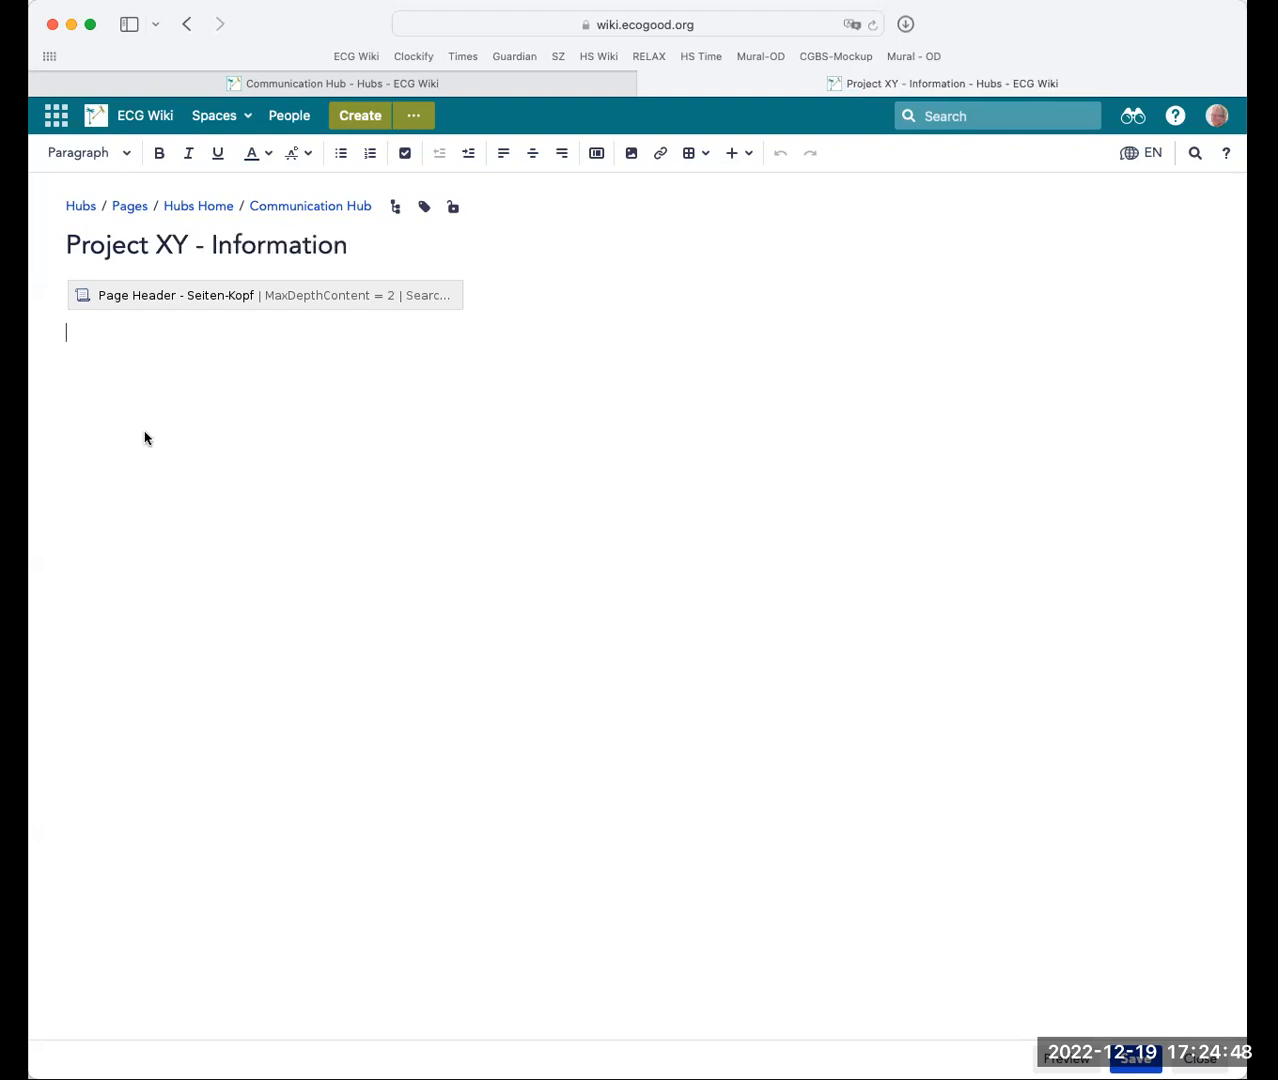
pyautogui.write('hsadfjahsdf')
pyautogui.press('Return')
pyautogui.press('Return')
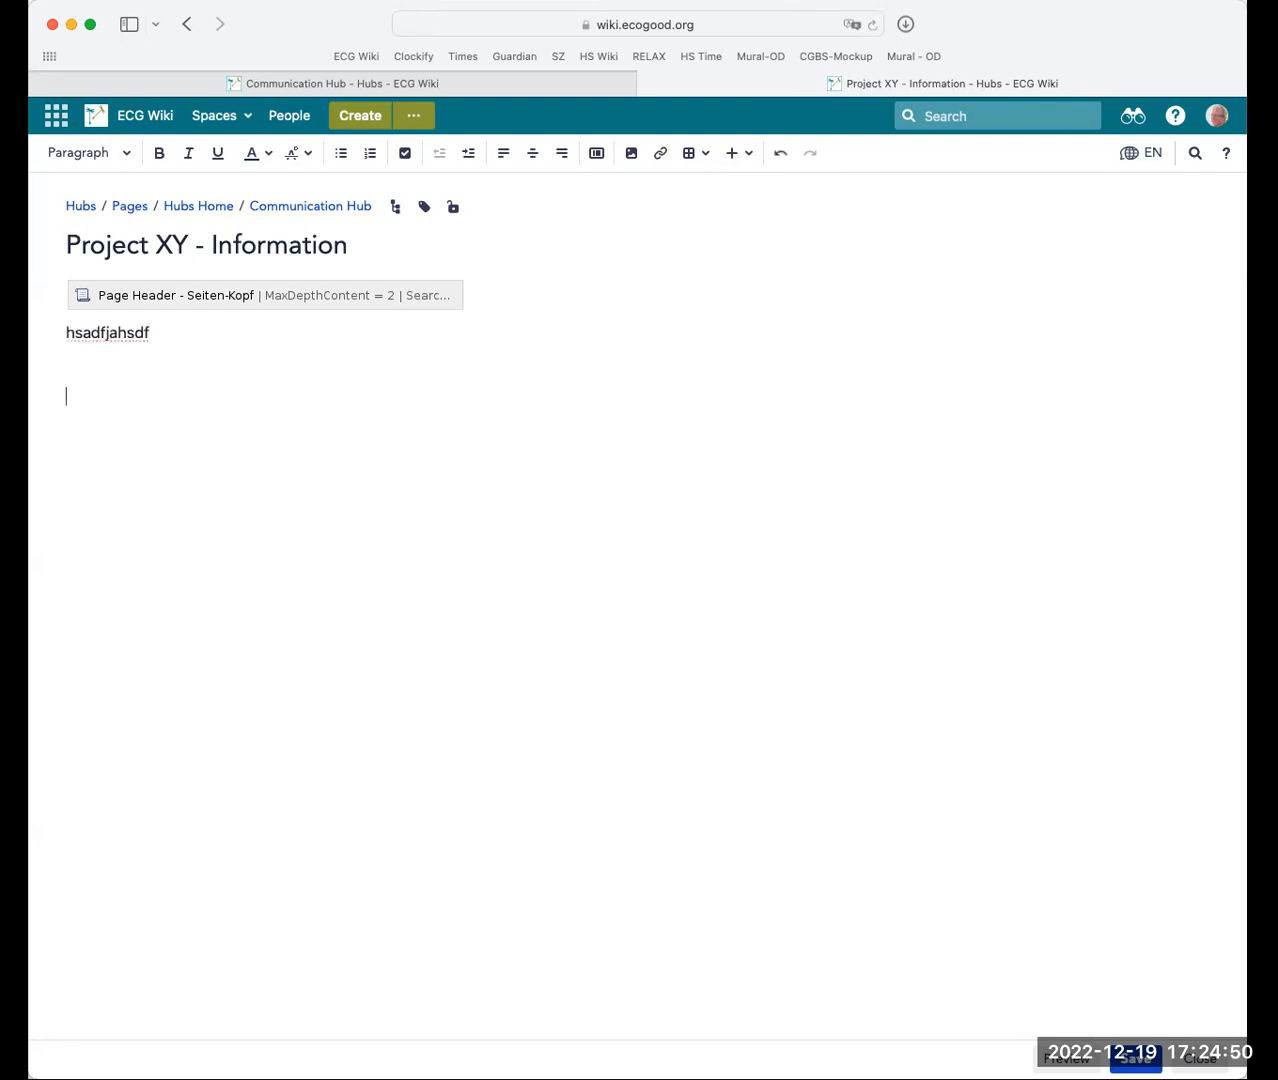
# Add the filler lines "asdf", "sfd", "saf" and "sdaf" below the first body line and save the page
pyautogui.write('asdf')
pyautogui.press('Return')
pyautogui.press('Return')
pyautogui.write('sfd')
pyautogui.press('Return')
pyautogui.write('saf')
pyautogui.press('Return')
pyautogui.write('sdaf')
pyautogui.press('Return')
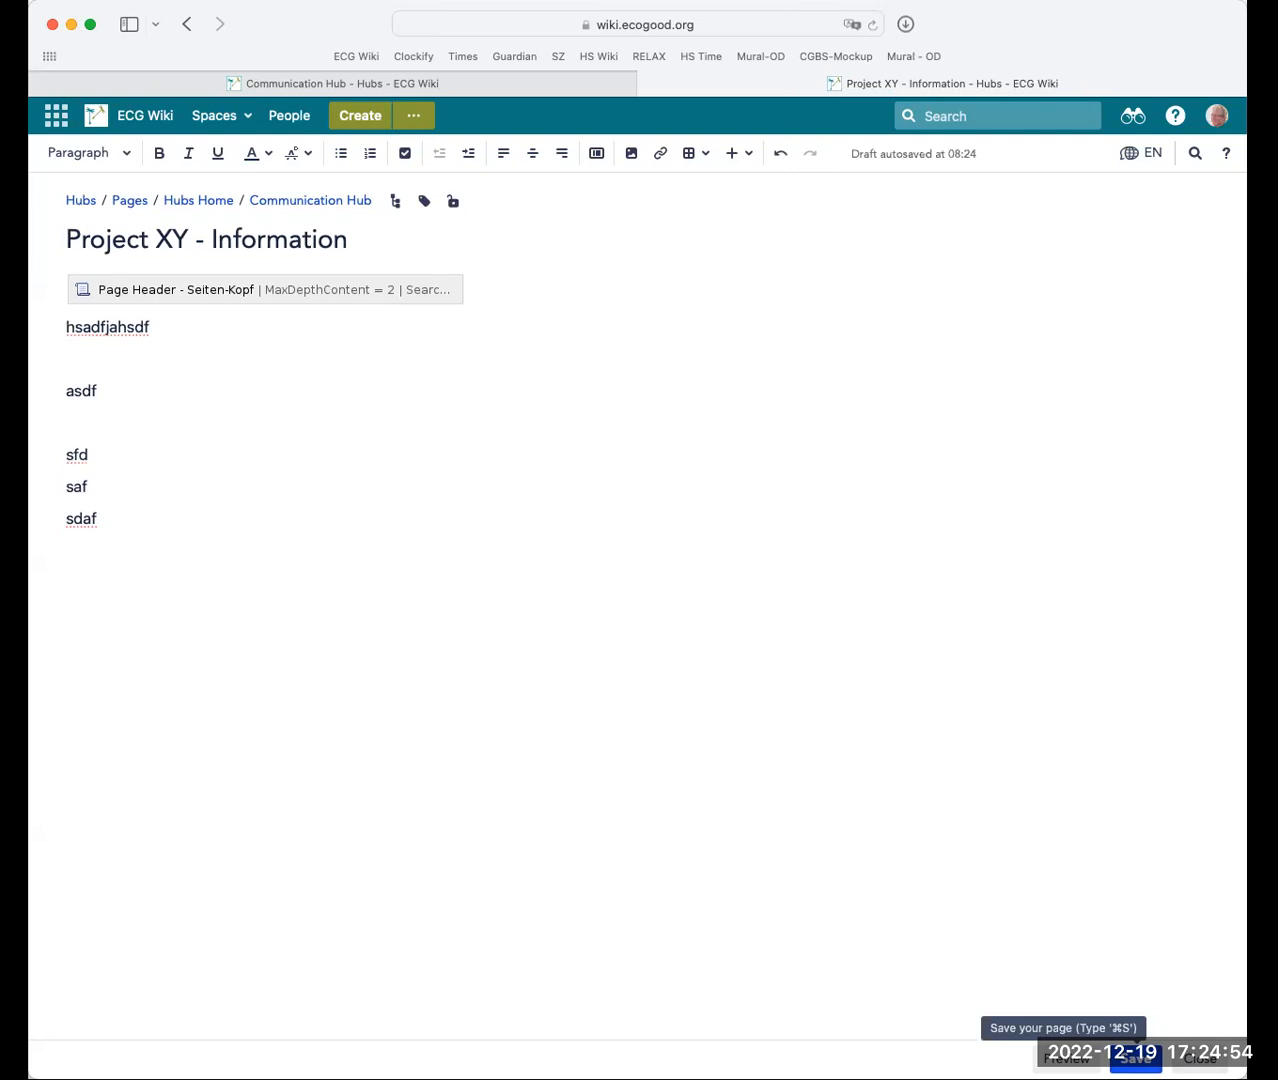
pyautogui.click(1135, 1057)
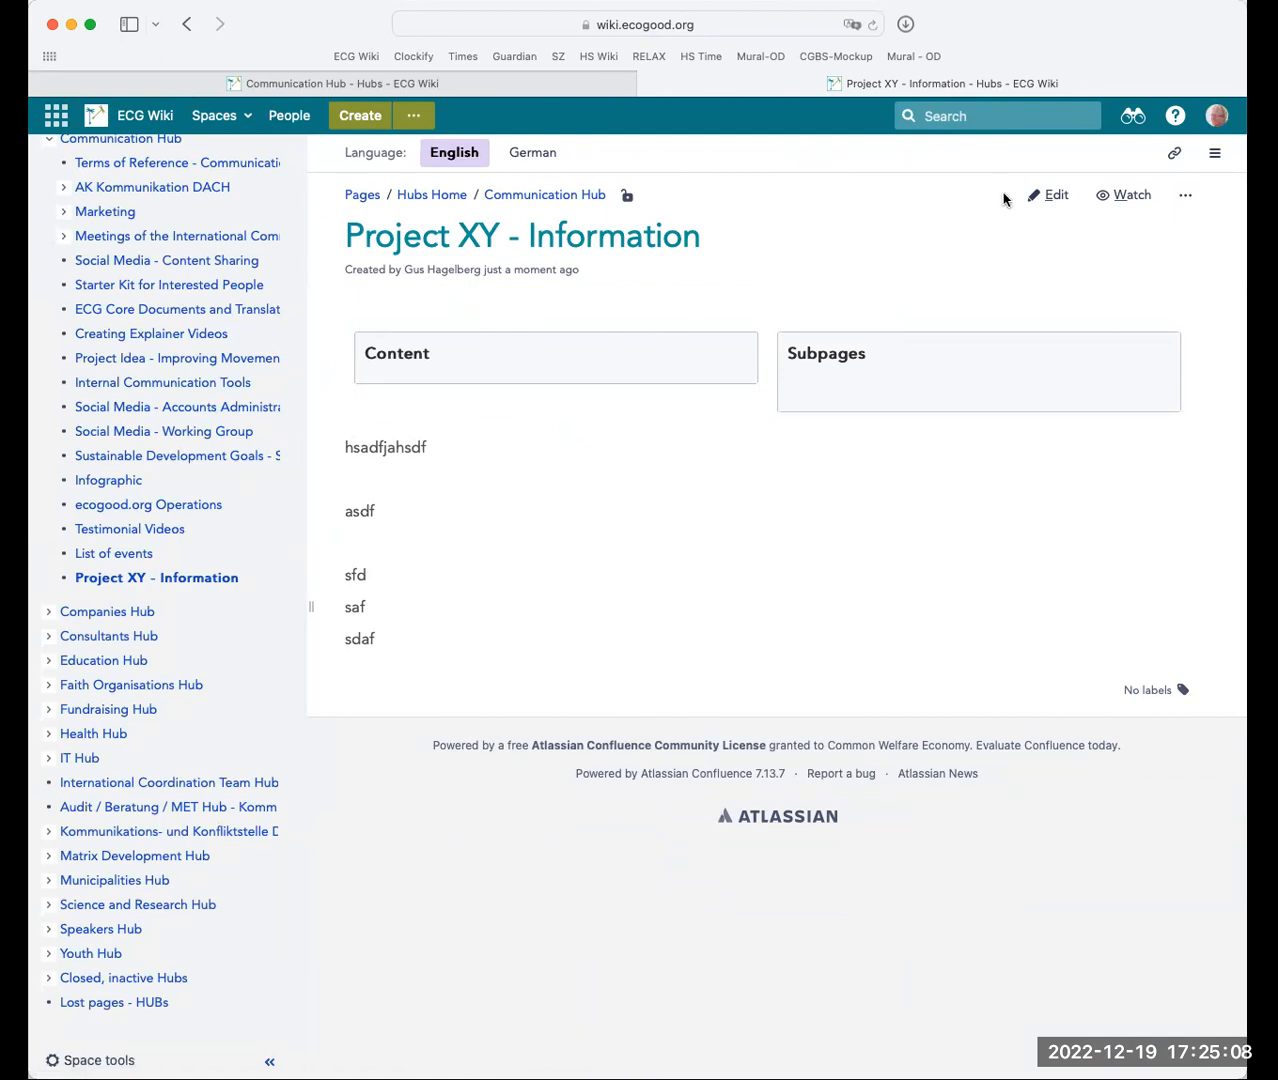
# Edit the saved page, replacing the filler lines from "asdf" to "sdaf" with two lines reading "Heading 1" and "Heading 2"
pyautogui.click(1054, 203)
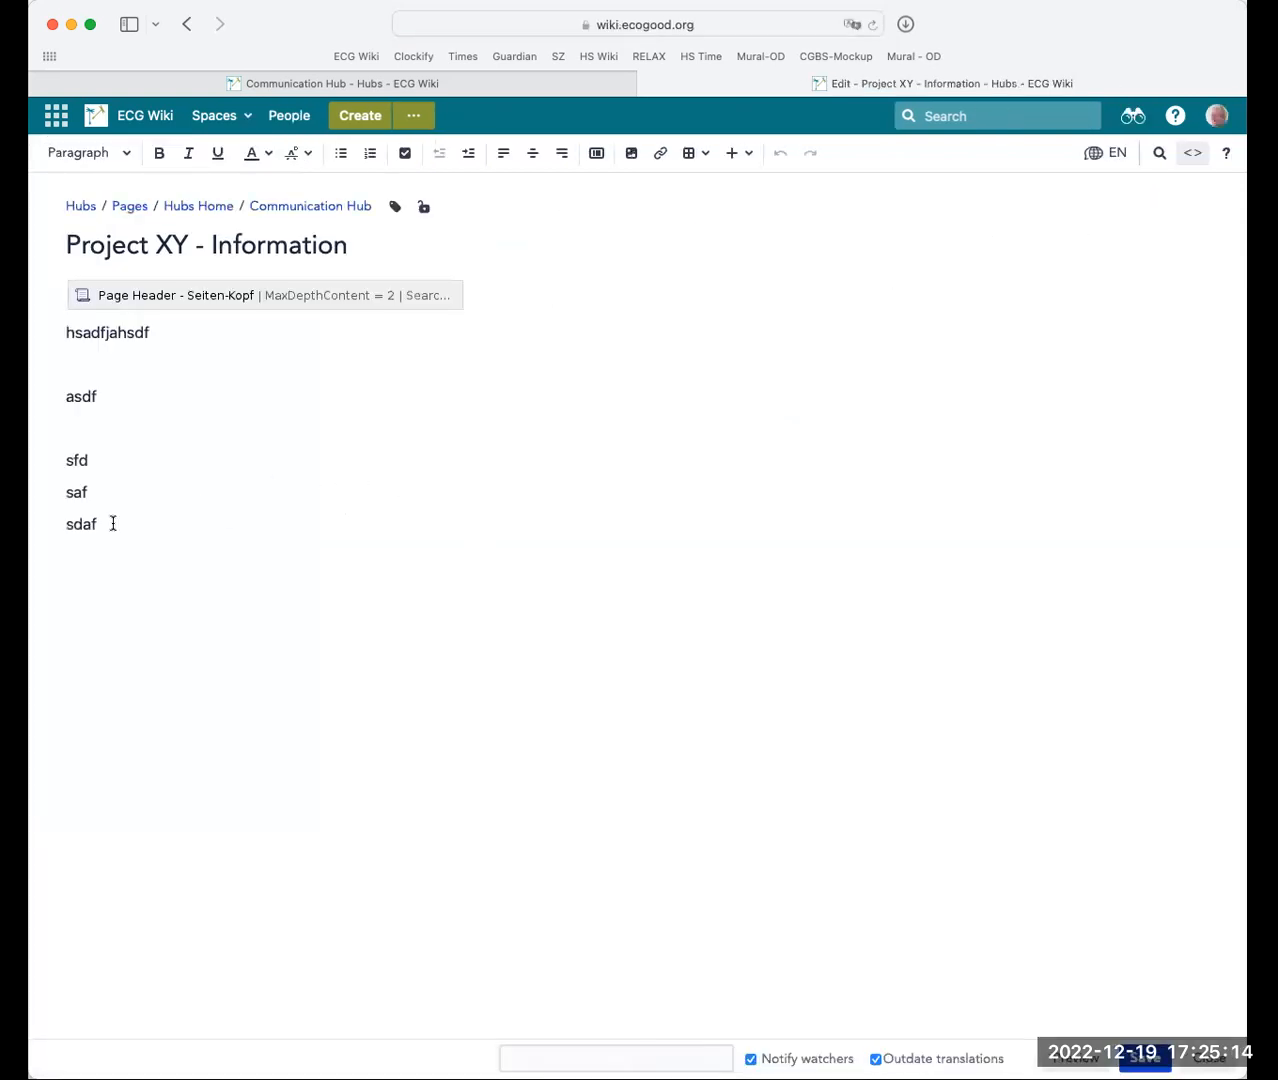
pyautogui.moveTo(111, 530); pyautogui.dragTo(60, 382)
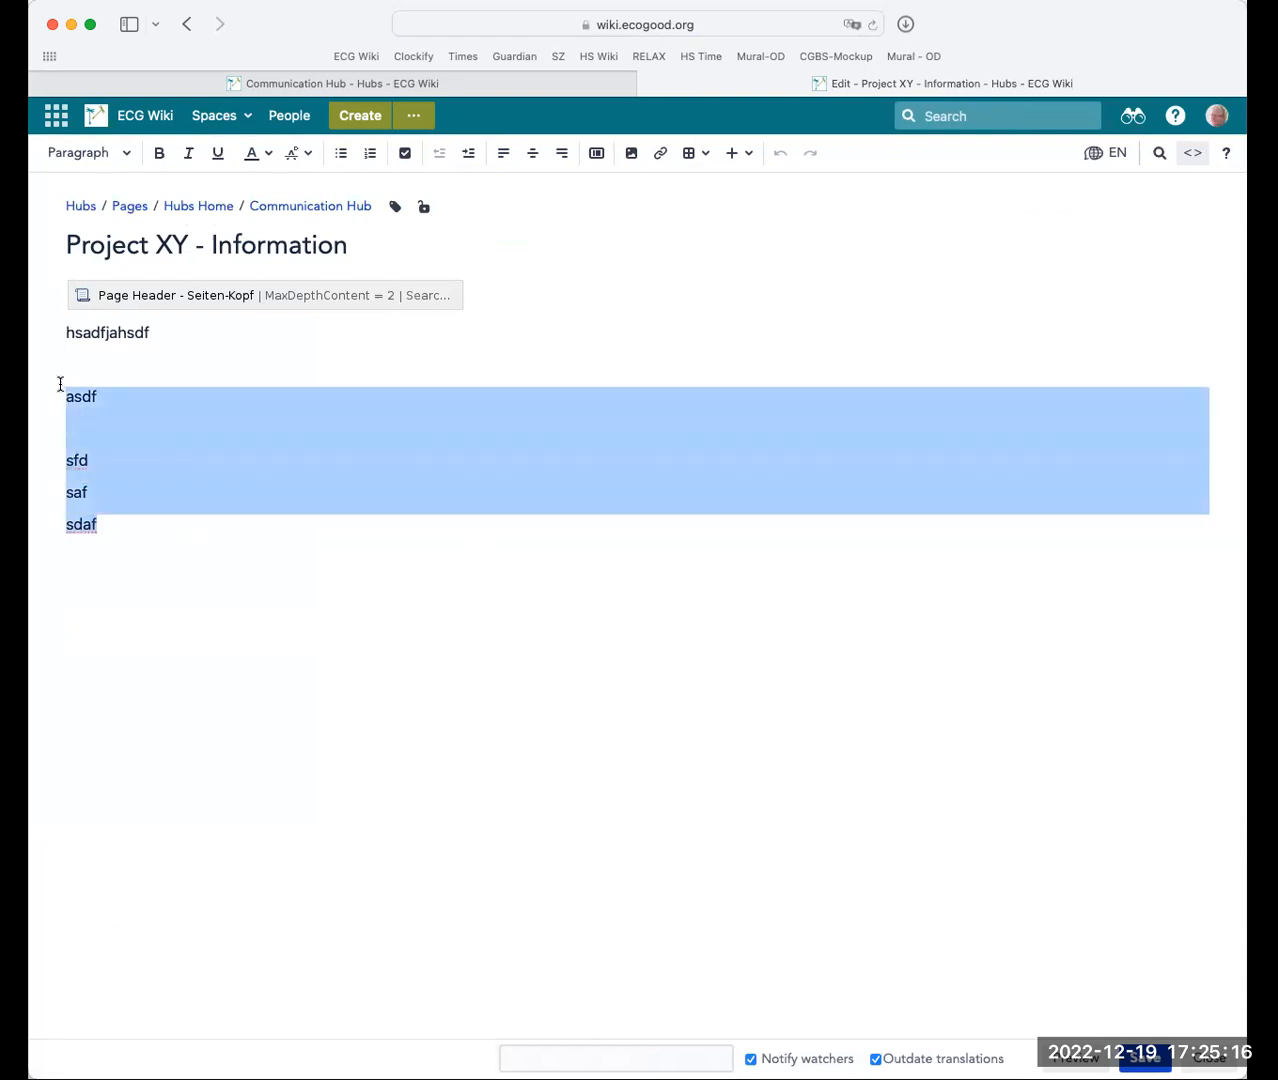
pyautogui.write('Heading ')
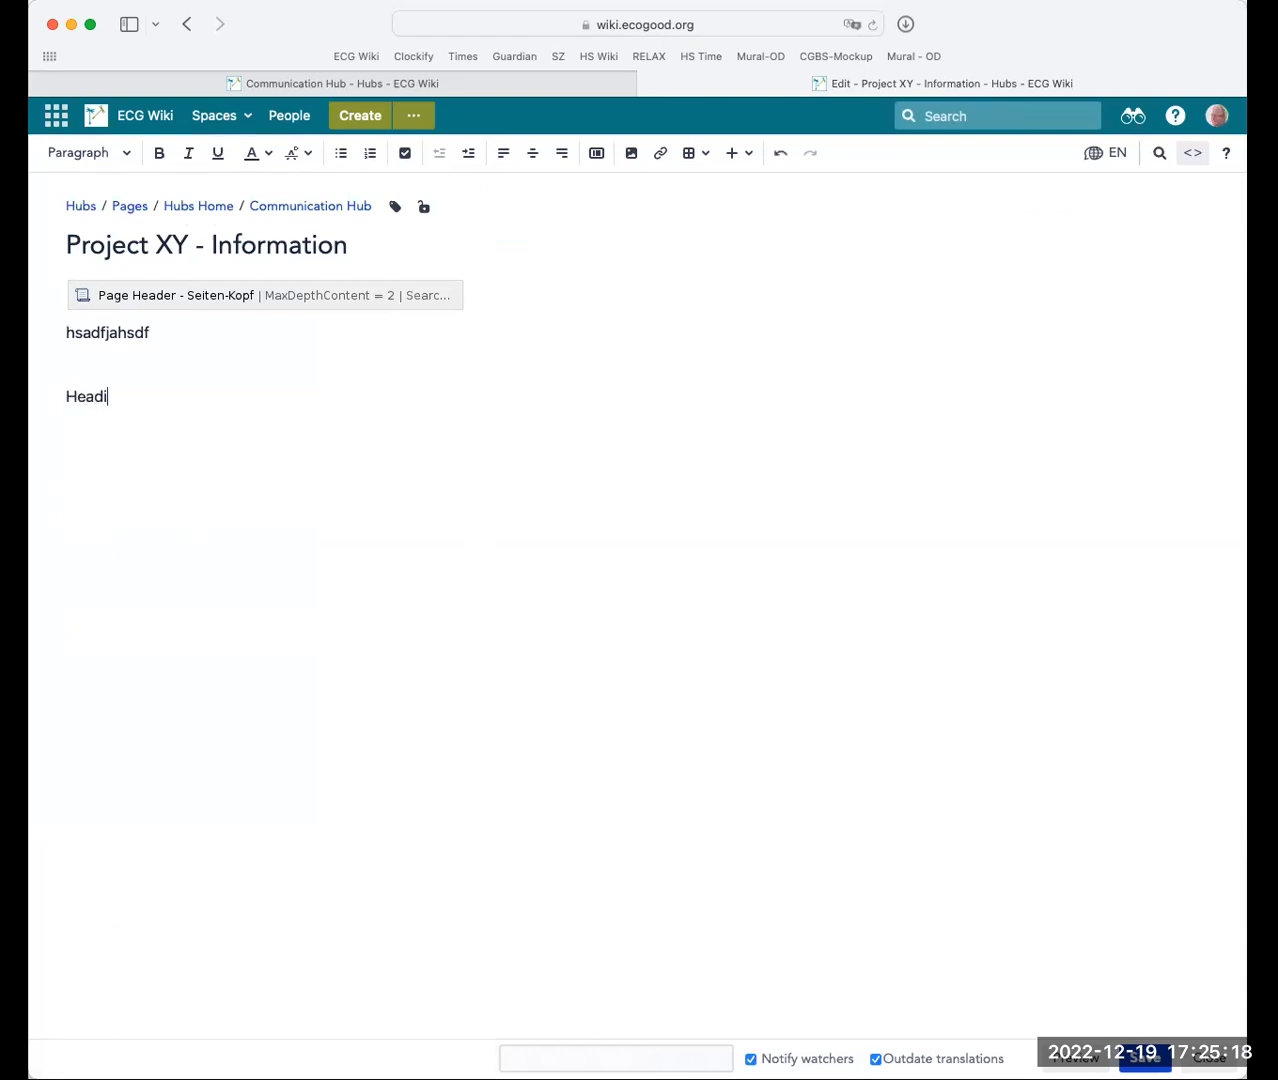
pyautogui.write('Heading')
pyautogui.click(131, 392)
pyautogui.write('1')
pyautogui.click(163, 428)
pyautogui.write('2')
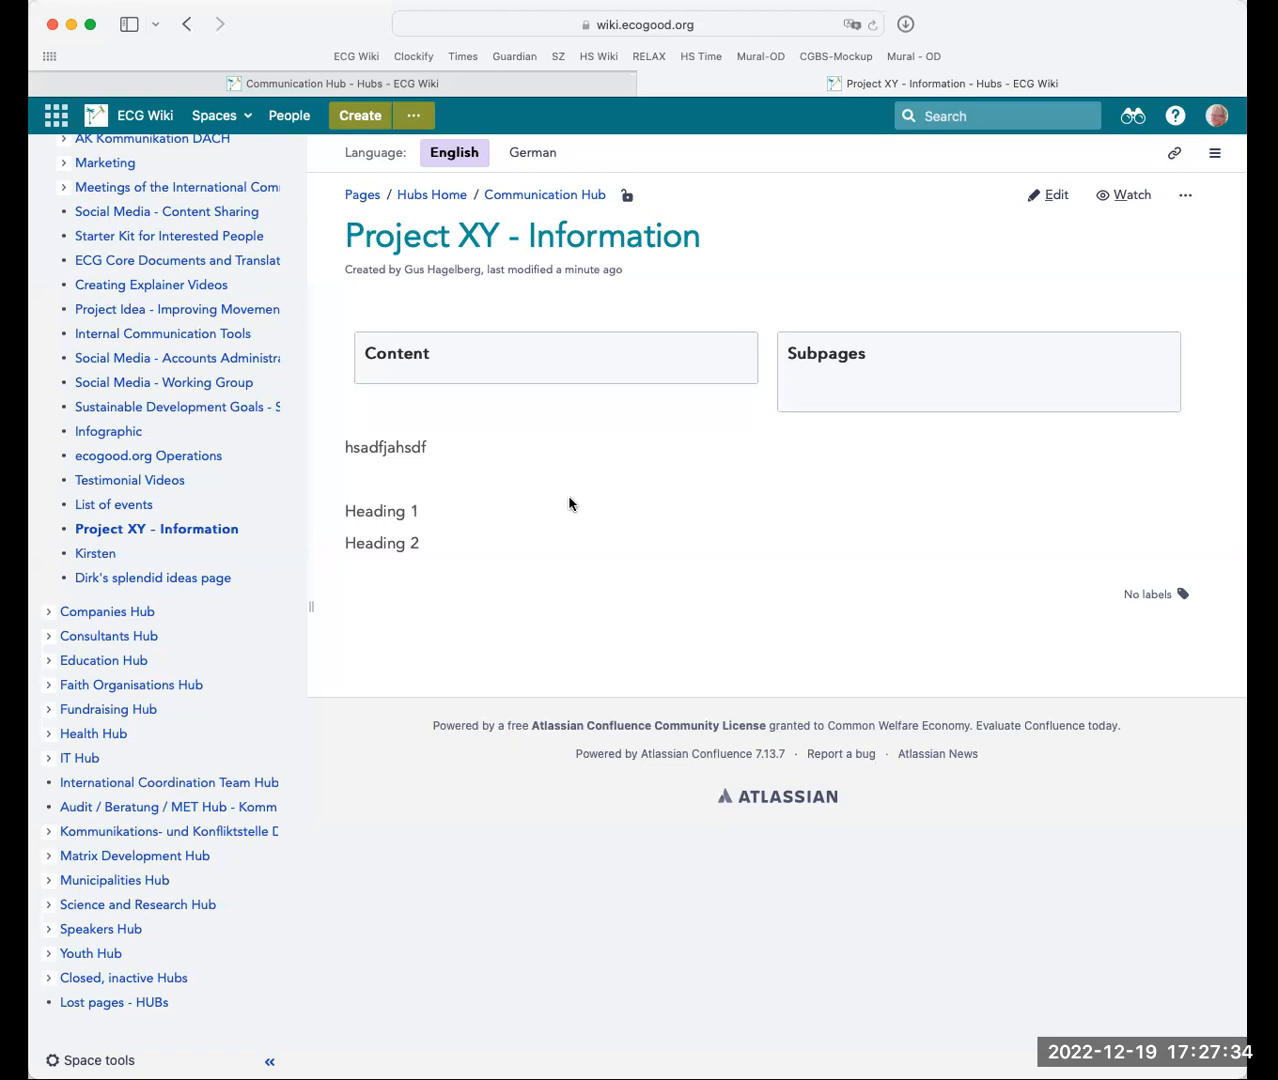
# Open the Project XY - Information page for editing and highlight its title
pyautogui.press('e')
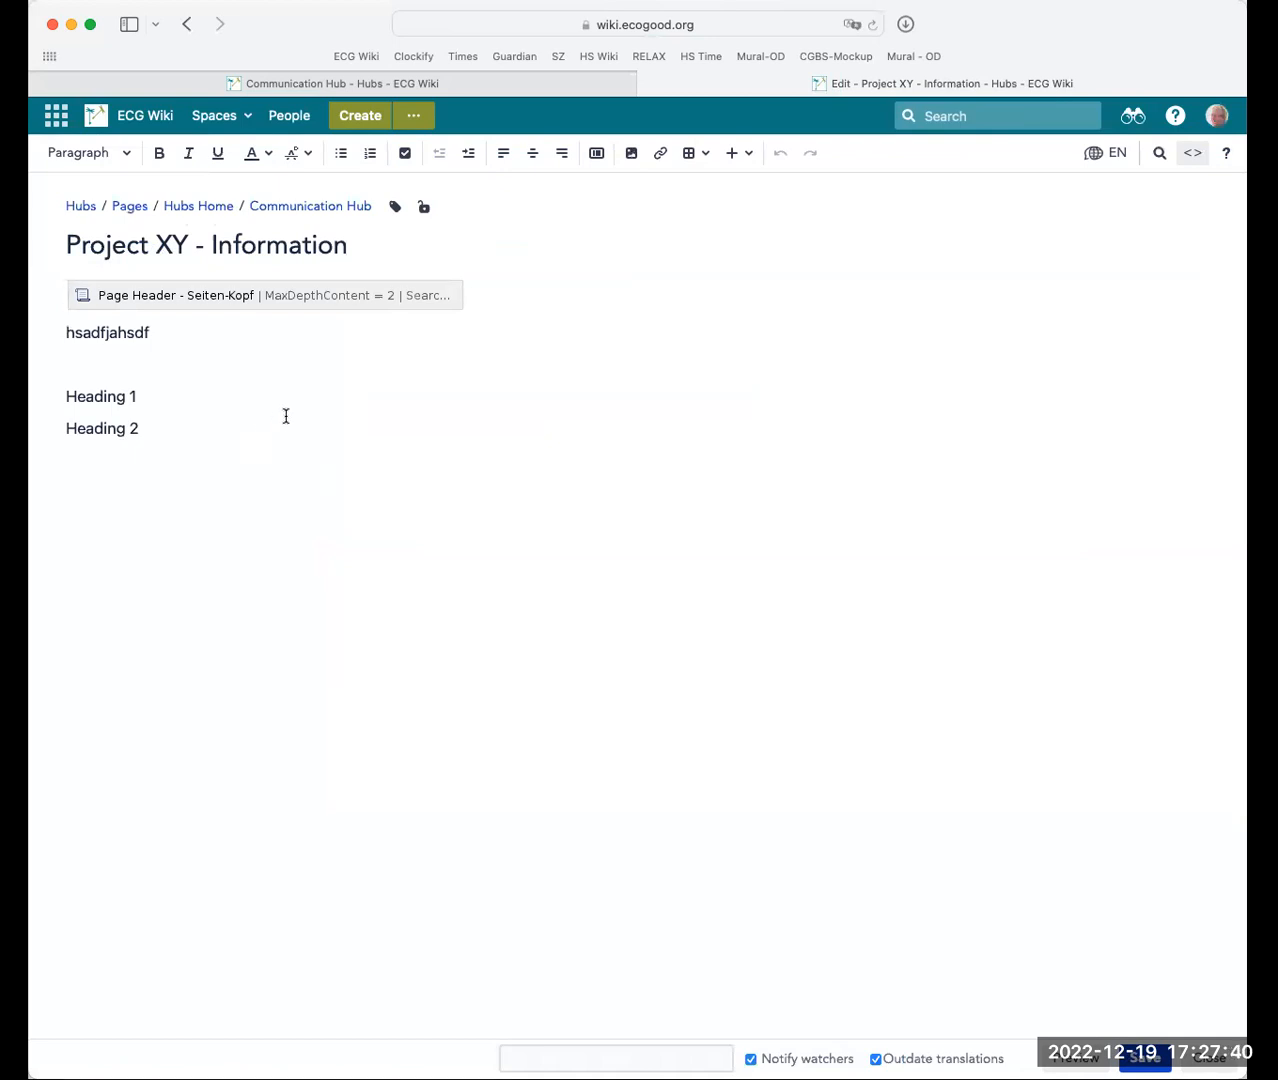
pyautogui.click(180, 432)
pyautogui.moveTo(66, 245); pyautogui.dragTo(361, 252)
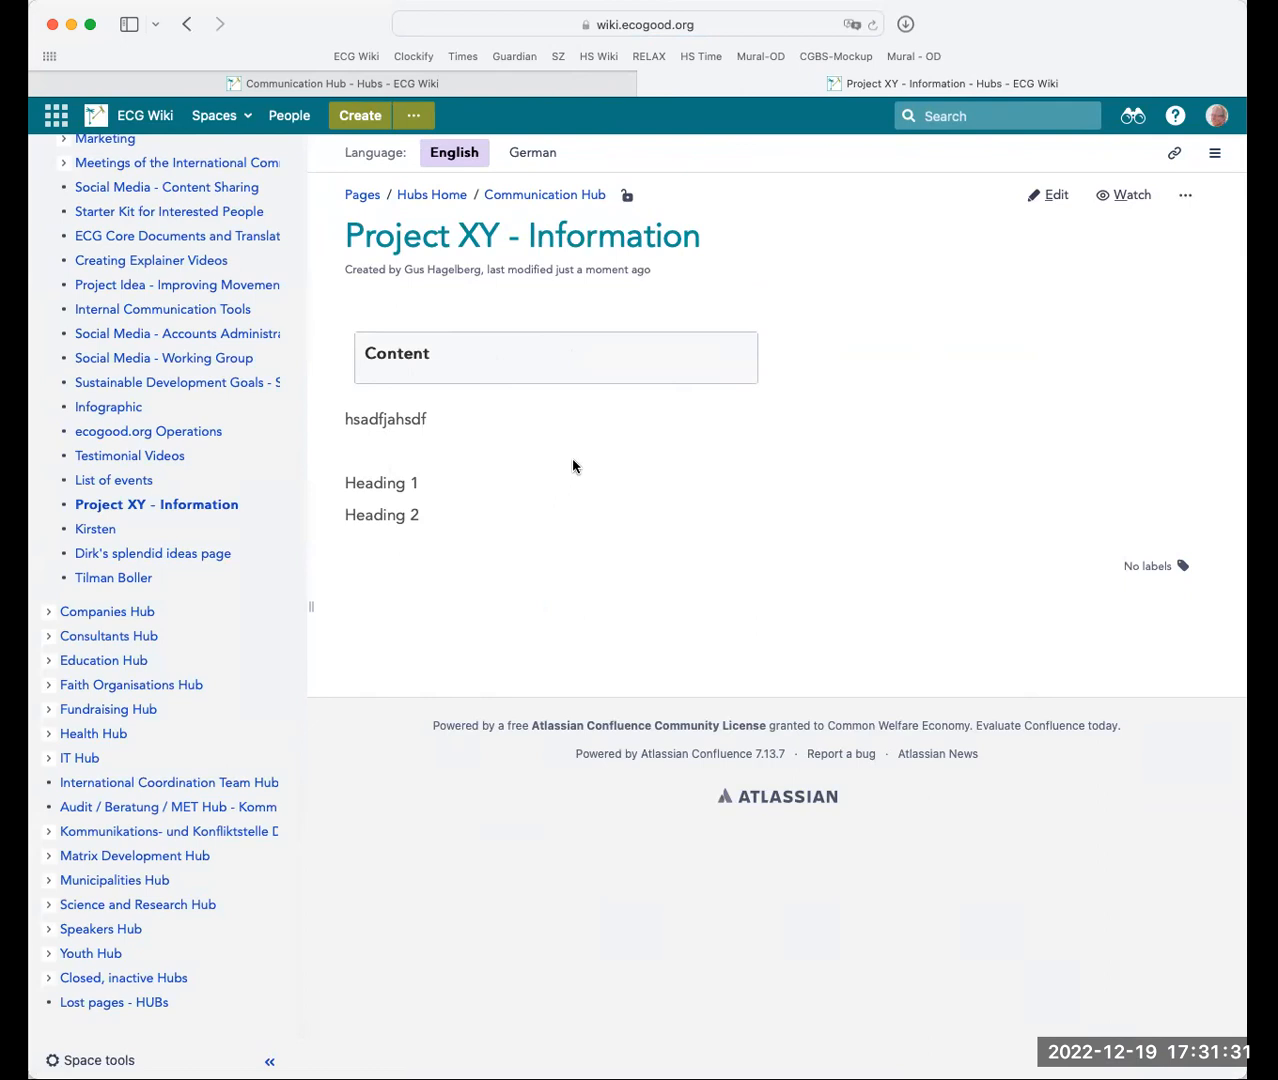
# Edit the page again, adding the line "sadfsafs" under Heading 1 and "sadfsadf" under Heading 2
pyautogui.click(1054, 197)
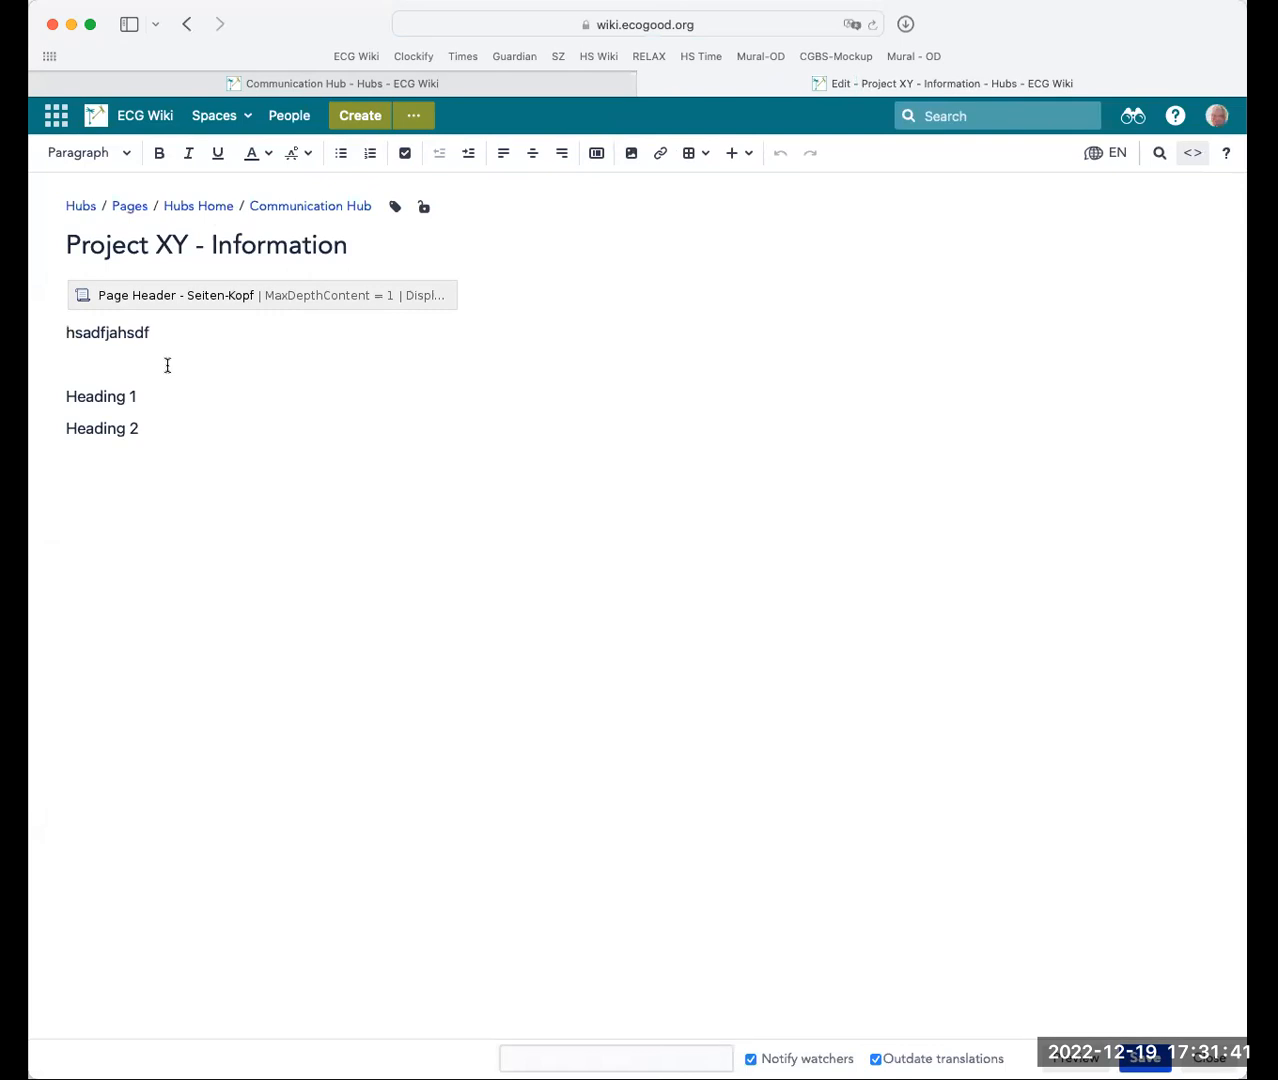
pyautogui.click(145, 398)
pyautogui.press('Return')
pyautogui.write('sadfsafs')
pyautogui.click(156, 458)
pyautogui.press('Return')
pyautogui.write('sadfsadf')
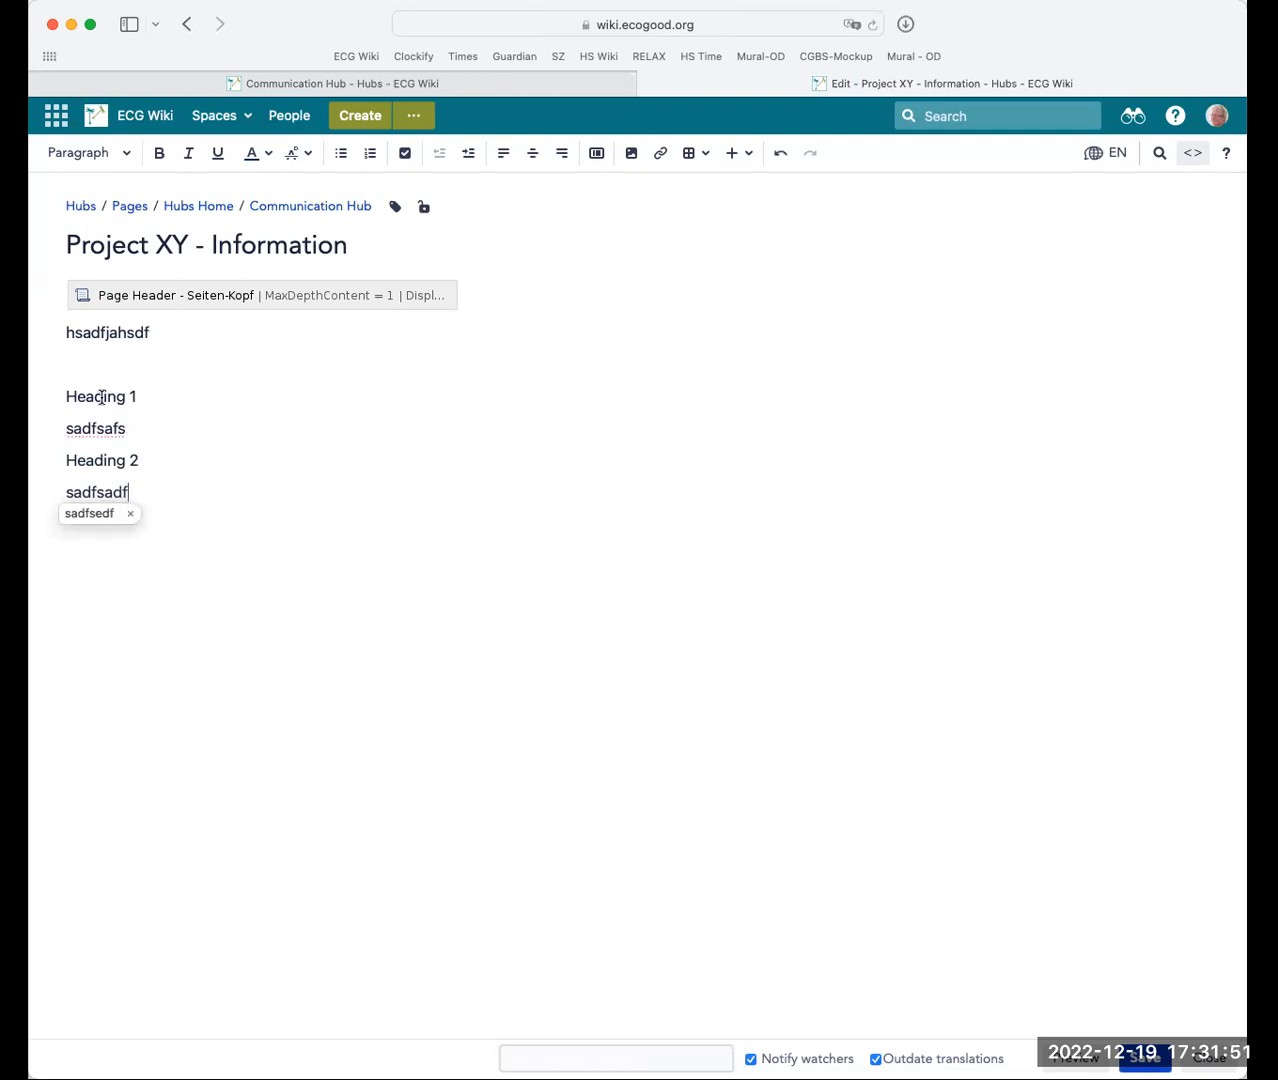
# Apply the Heading 1 paragraph style to the line reading "Heading 1"
pyautogui.click(62, 400)
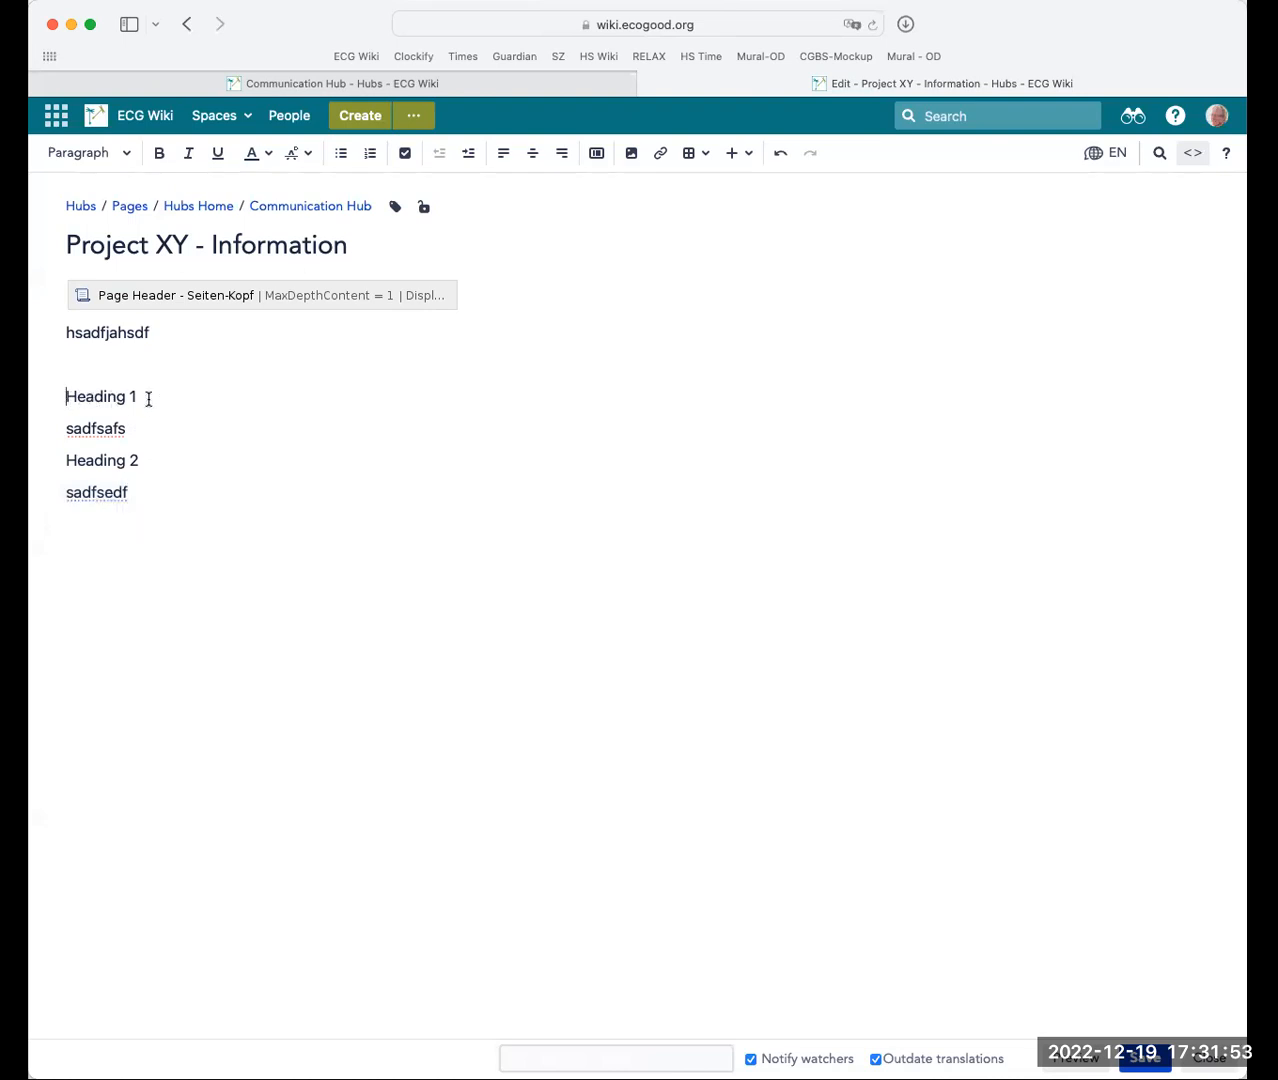
pyautogui.click(87, 397)
pyautogui.moveTo(160, 397); pyautogui.dragTo(54, 408)
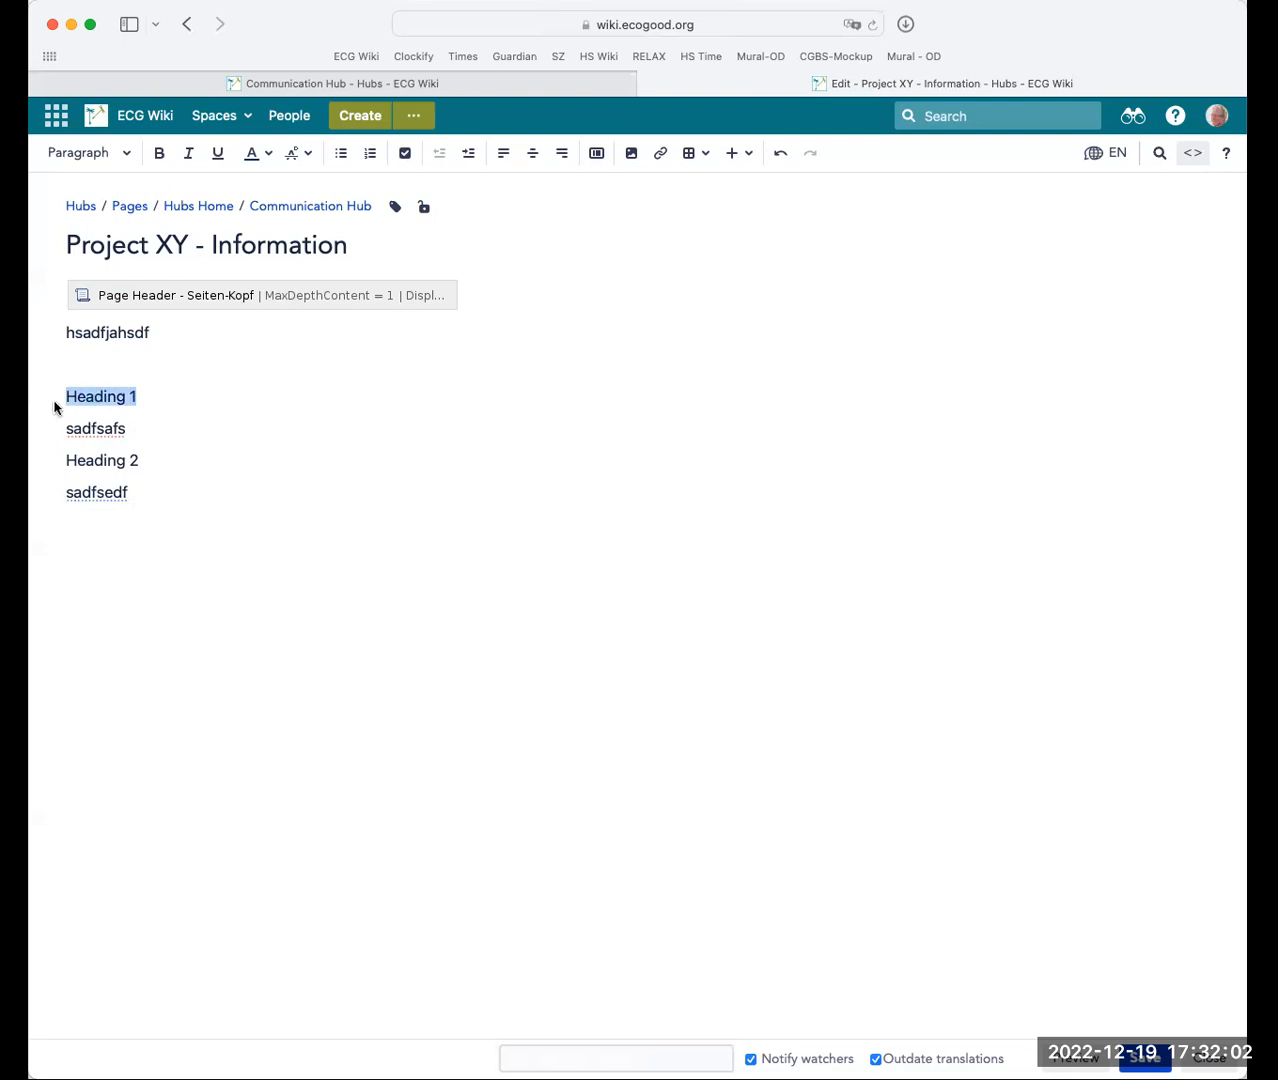
pyautogui.click(106, 397)
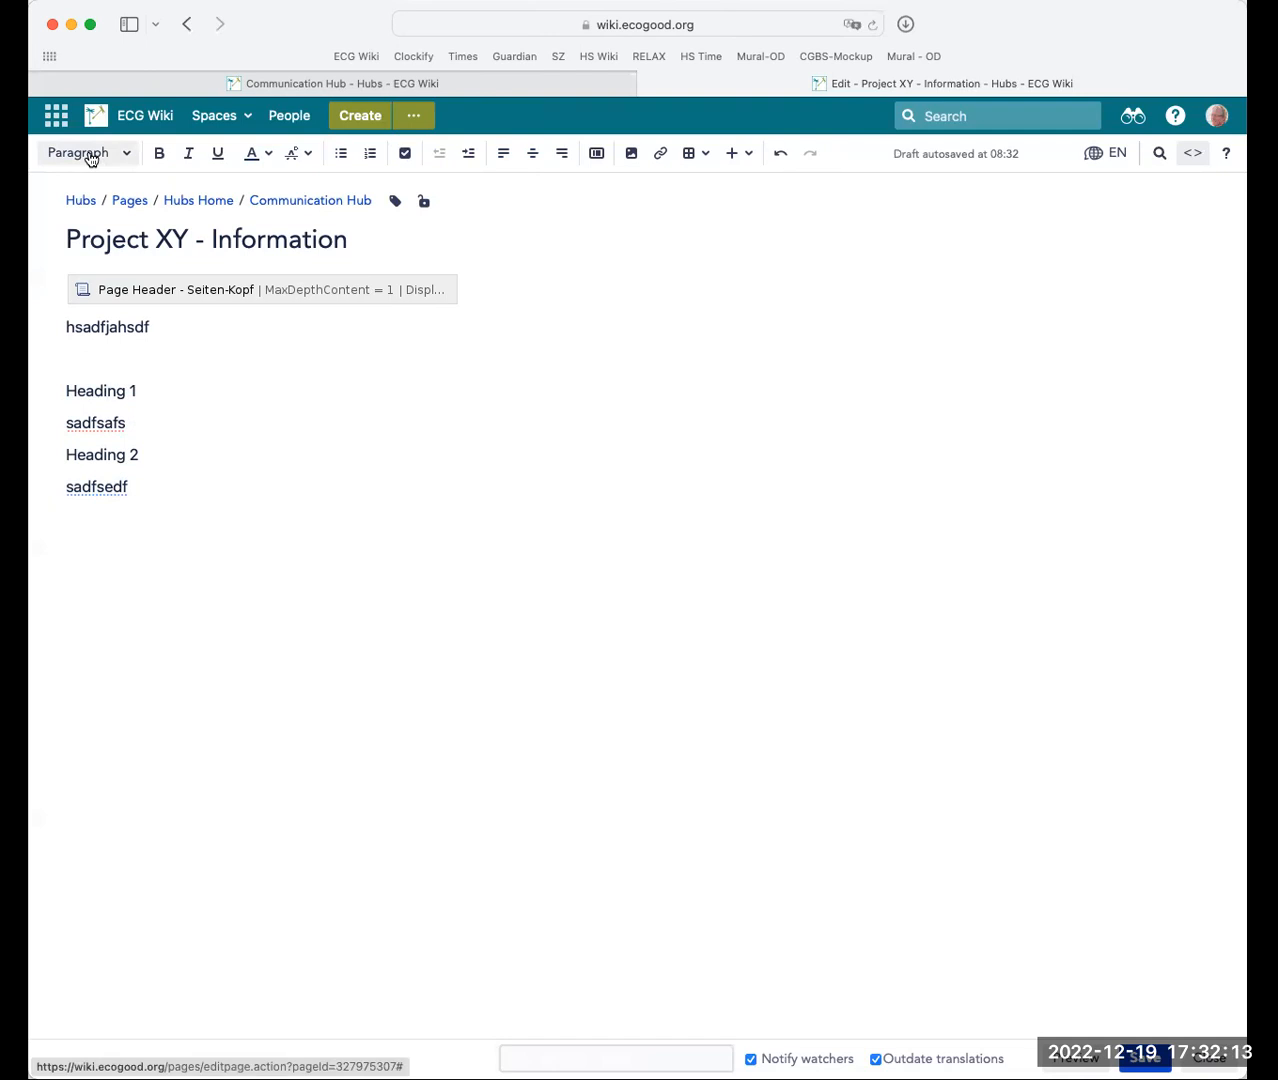
pyautogui.click(128, 156)
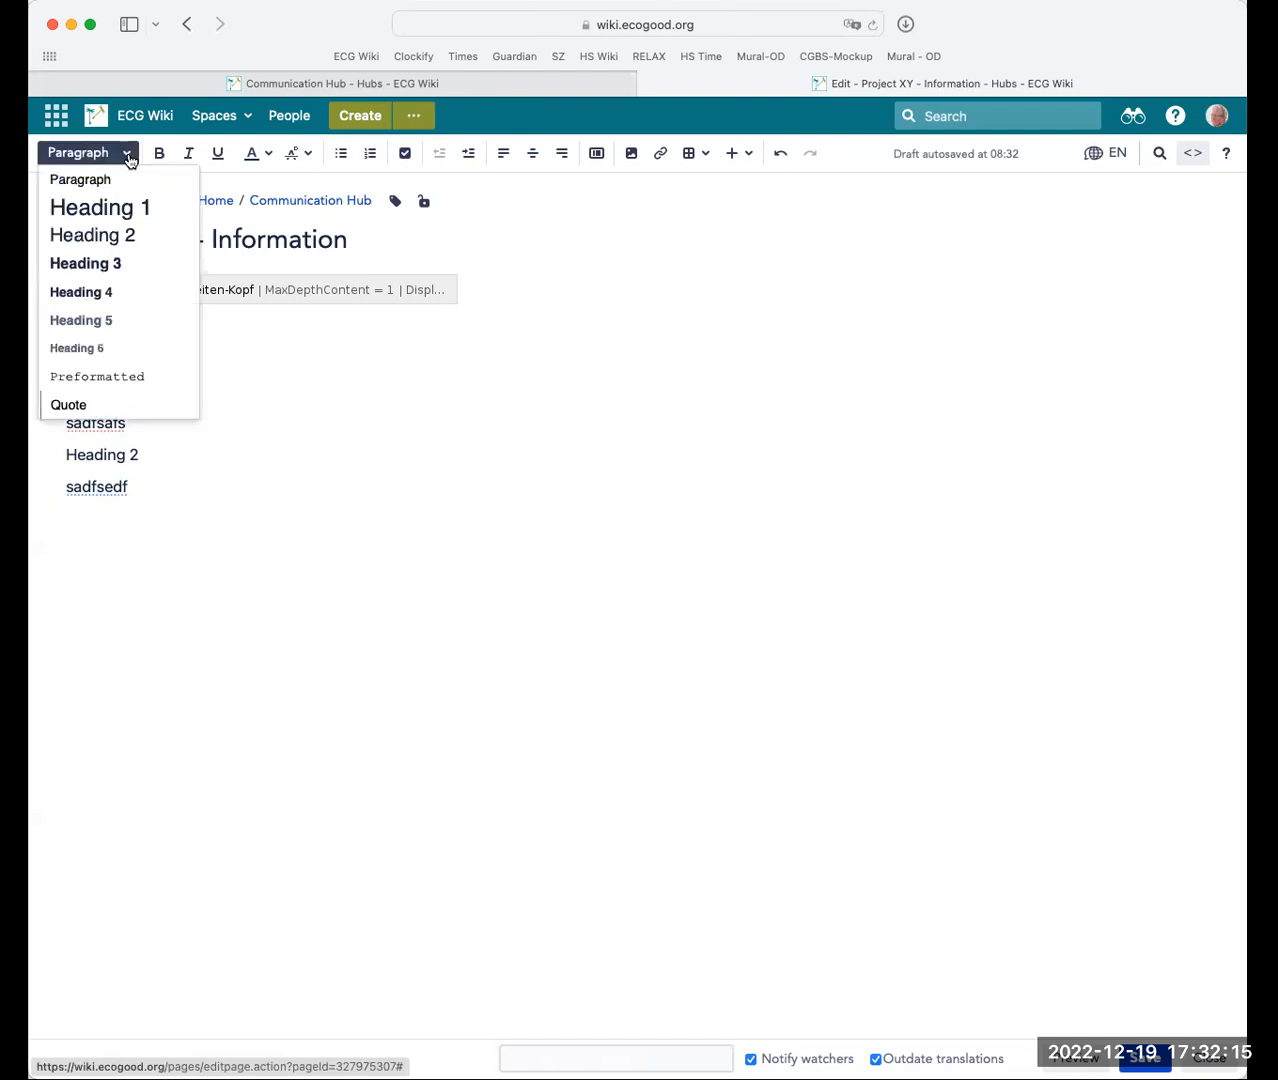
pyautogui.click(104, 212)
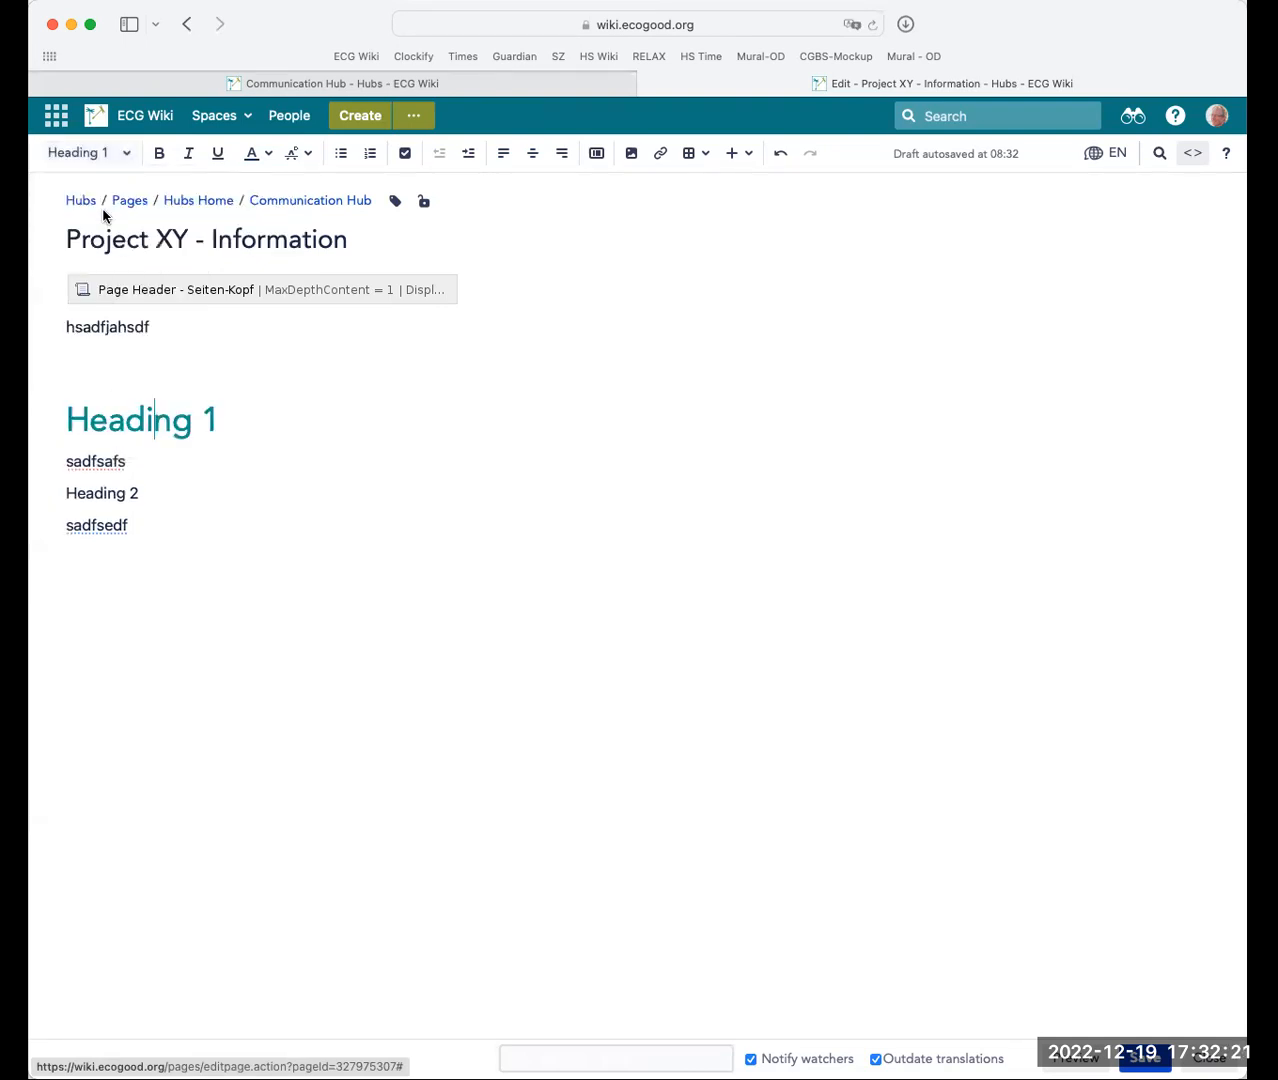
# Apply the Heading 2 style to the line reading "Heading 2" and save the page
pyautogui.click(148, 495)
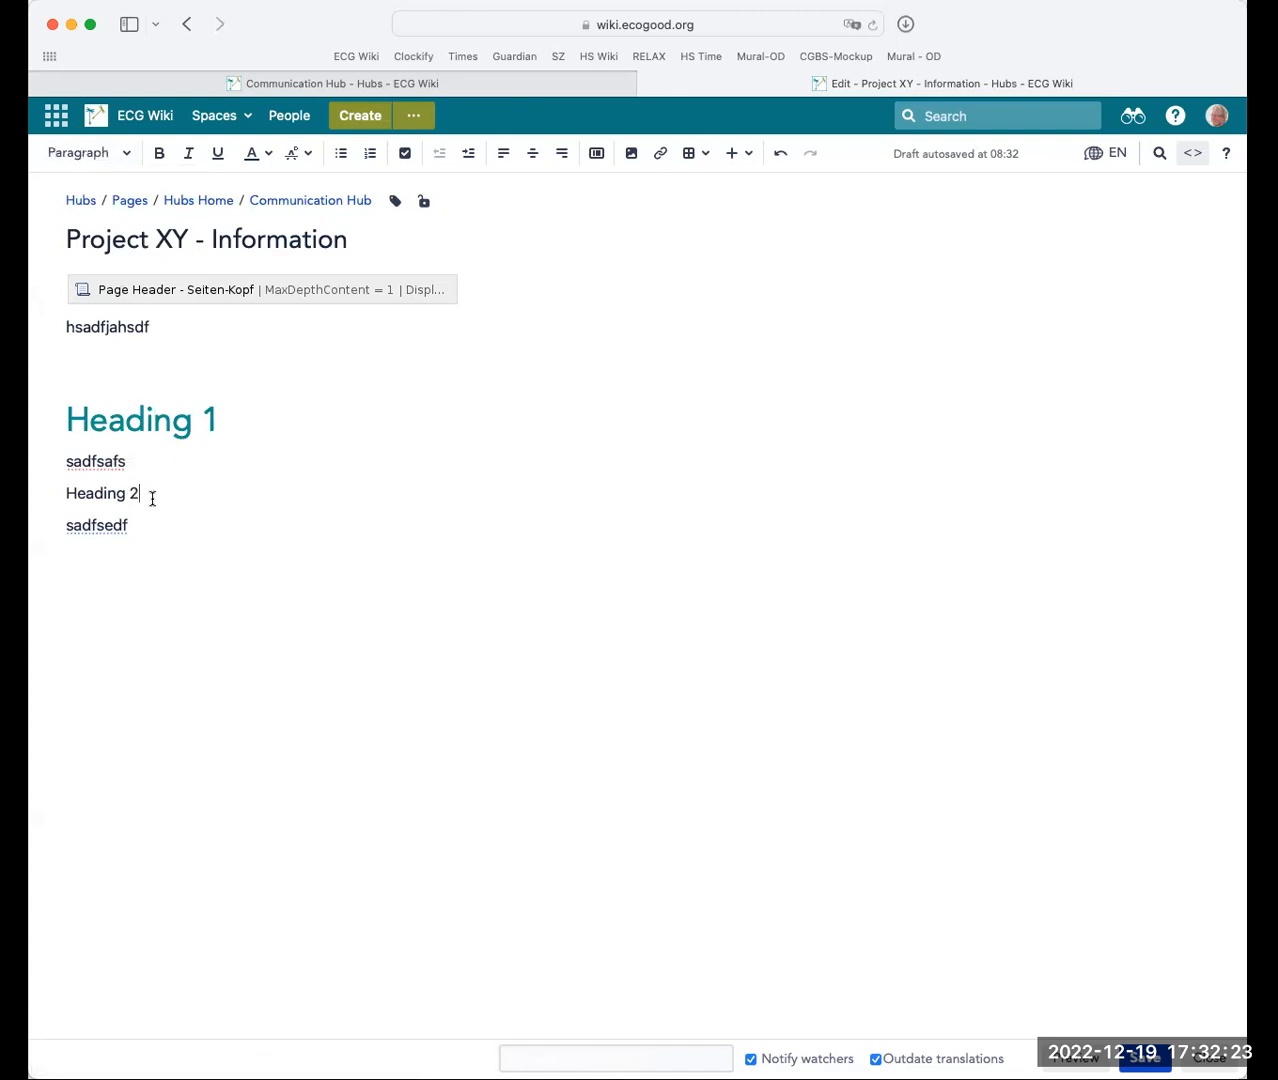
pyautogui.click(90, 153)
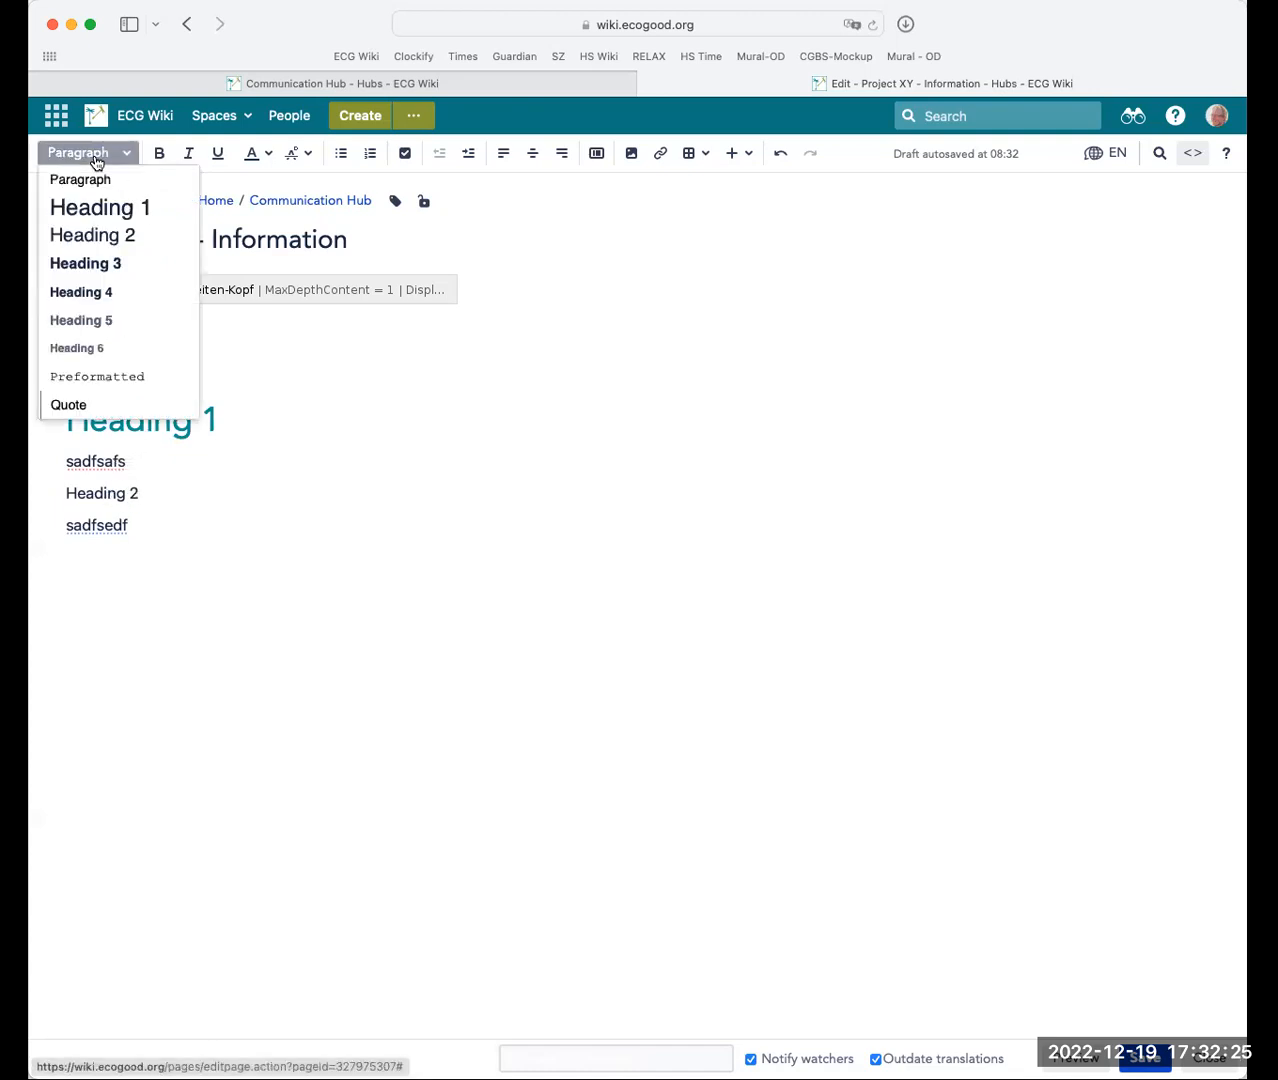
pyautogui.click(99, 236)
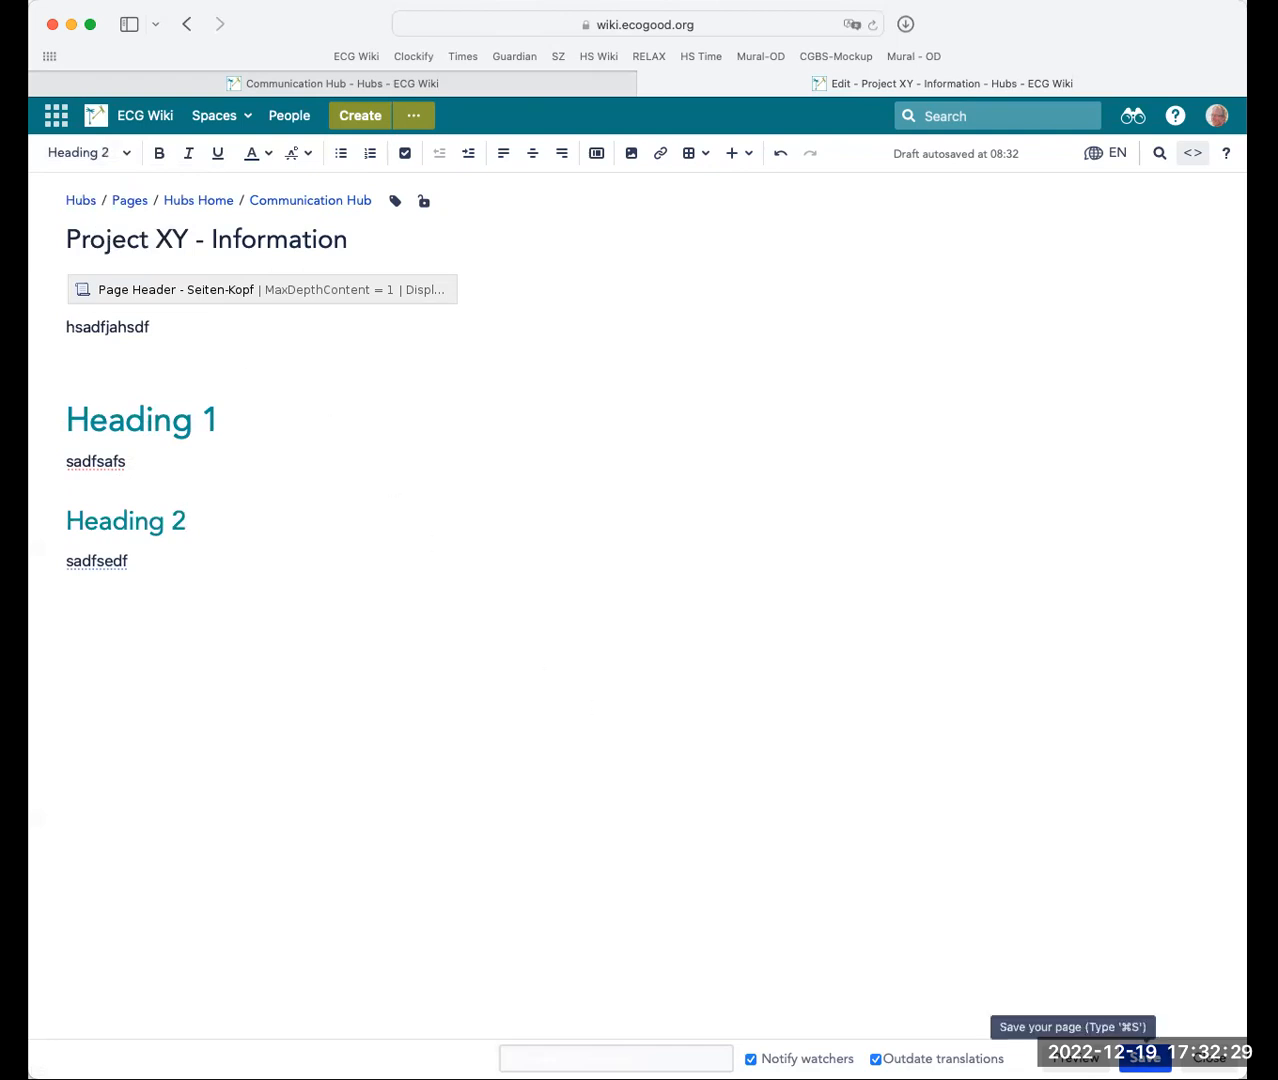
pyautogui.click(1145, 1060)
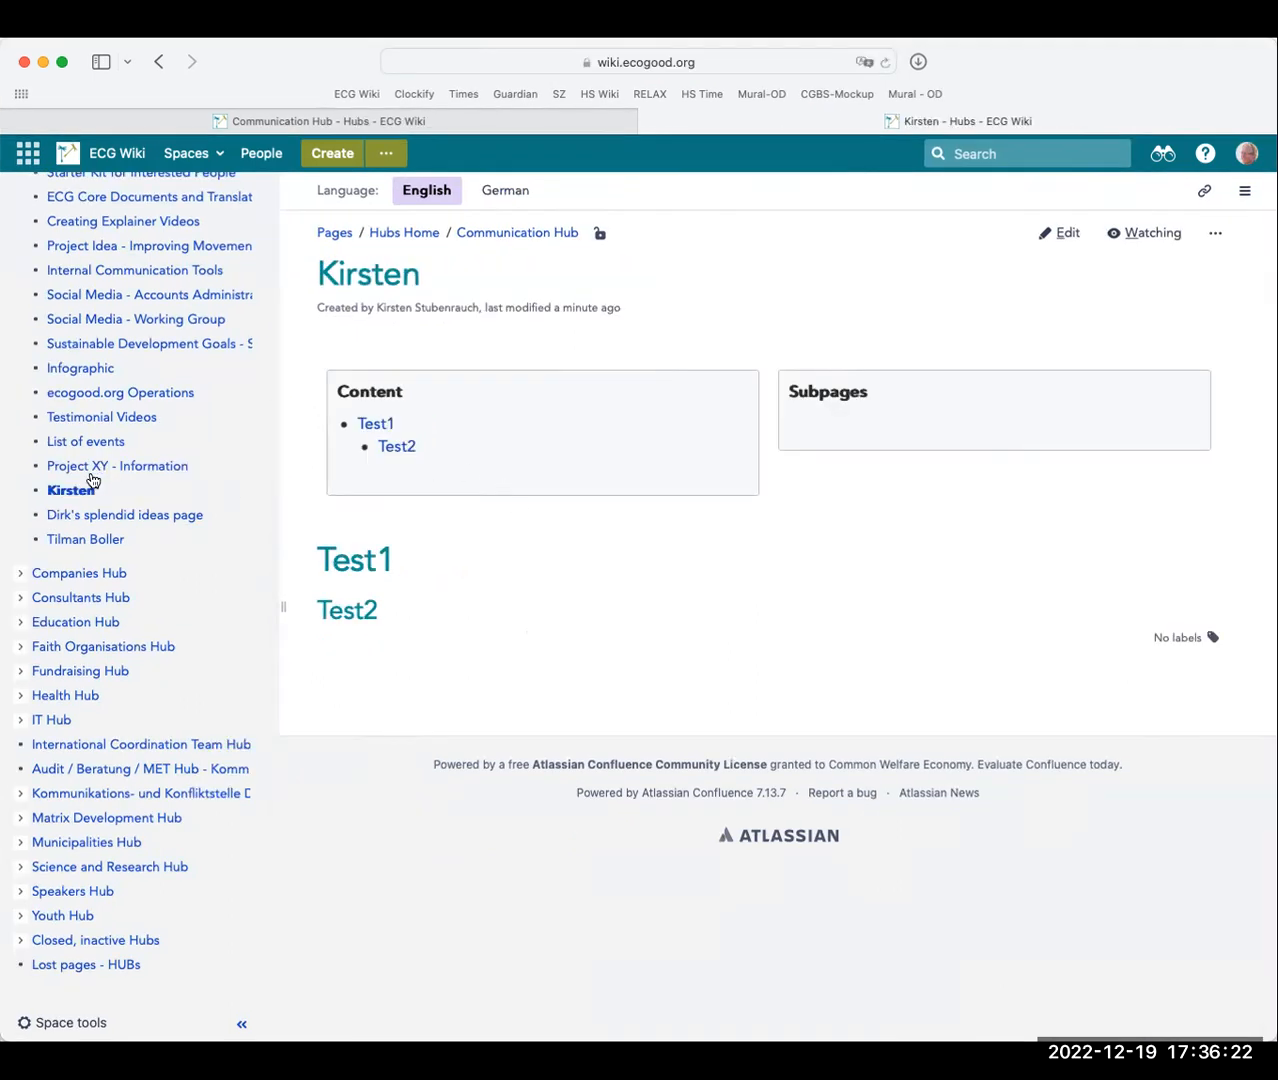
# Open the Project XY - Information page for editing and insert a table with four columns and four rows below Heading 3
pyautogui.click(94, 467)
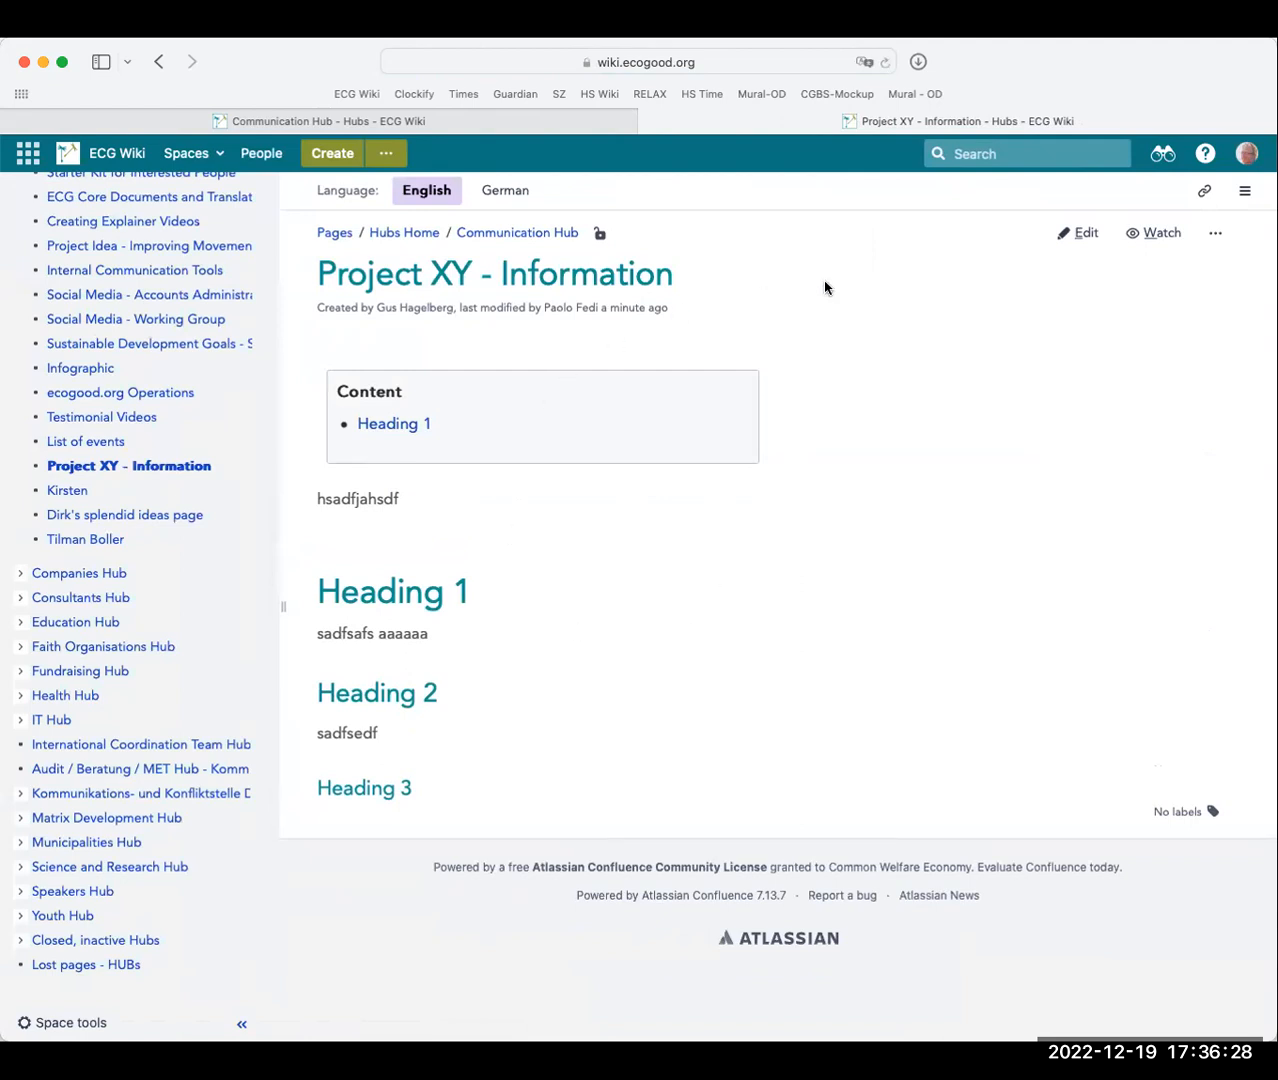
pyautogui.click(1074, 236)
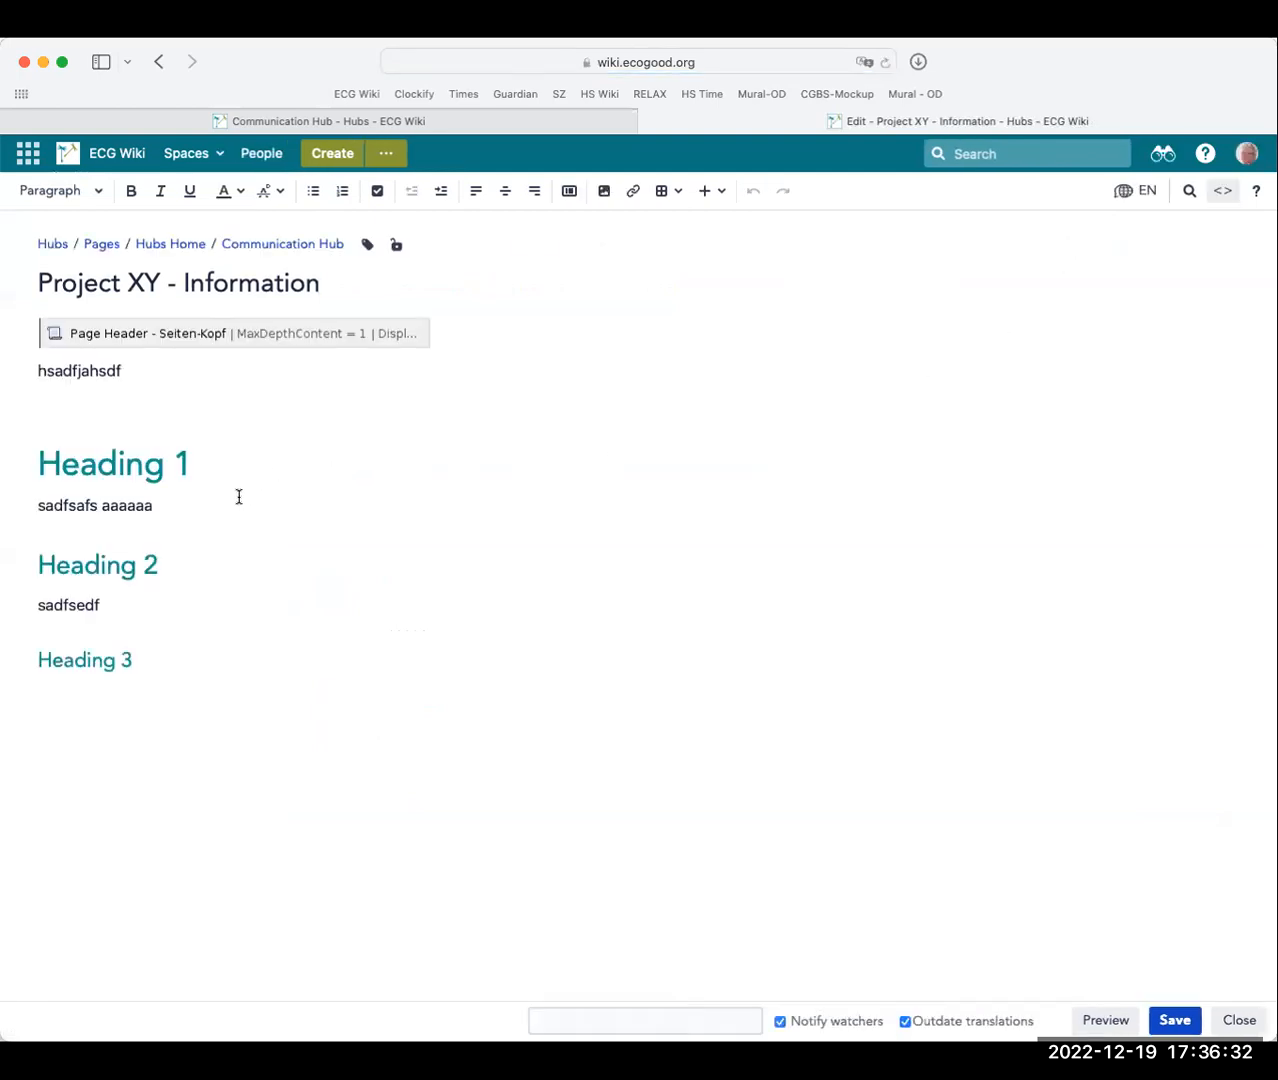
pyautogui.click(152, 664)
pyautogui.press('Return')
pyautogui.click(672, 191)
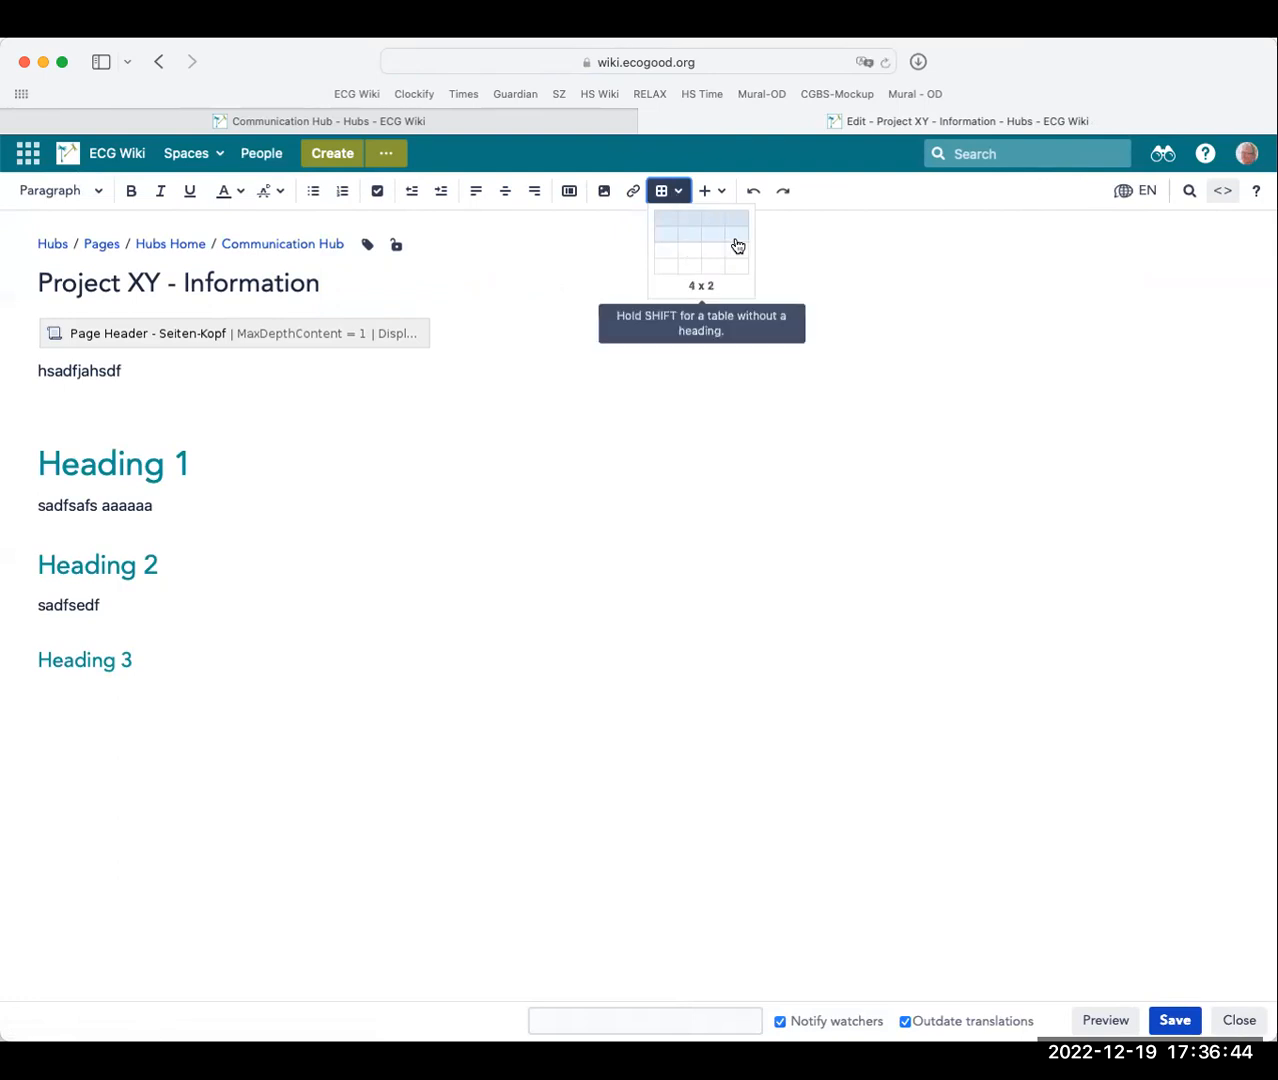
pyautogui.click(737, 272)
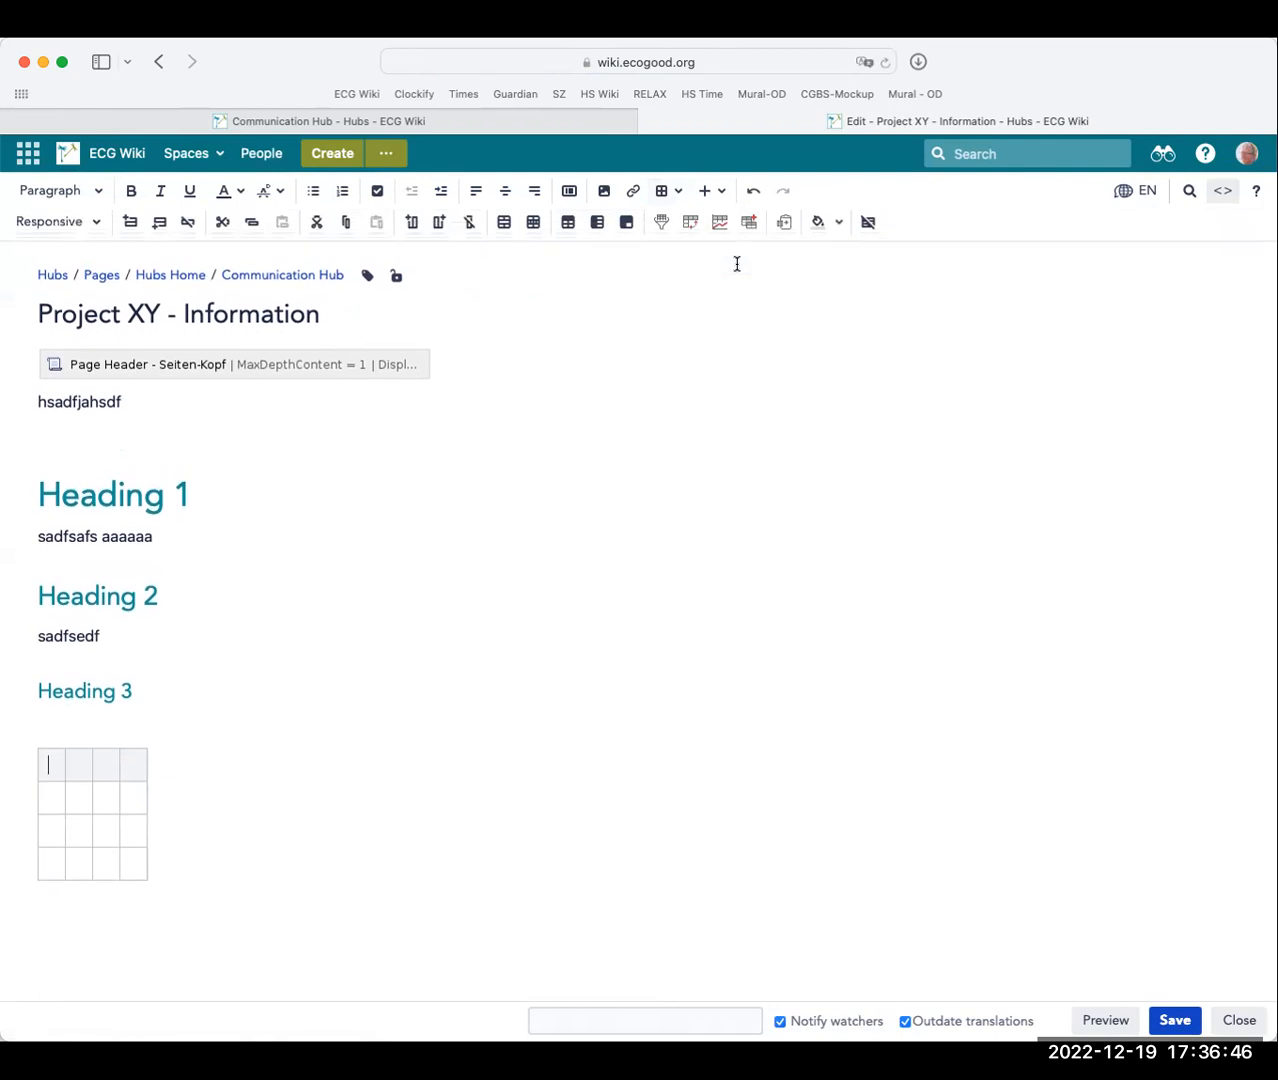
# Label the table's first three header cells Name, Town and Phone, and place the cursor in the first cell under Name
pyautogui.click(52, 769)
pyautogui.write('T')
pyautogui.press('BackSpace')
pyautogui.write('Name Town ')
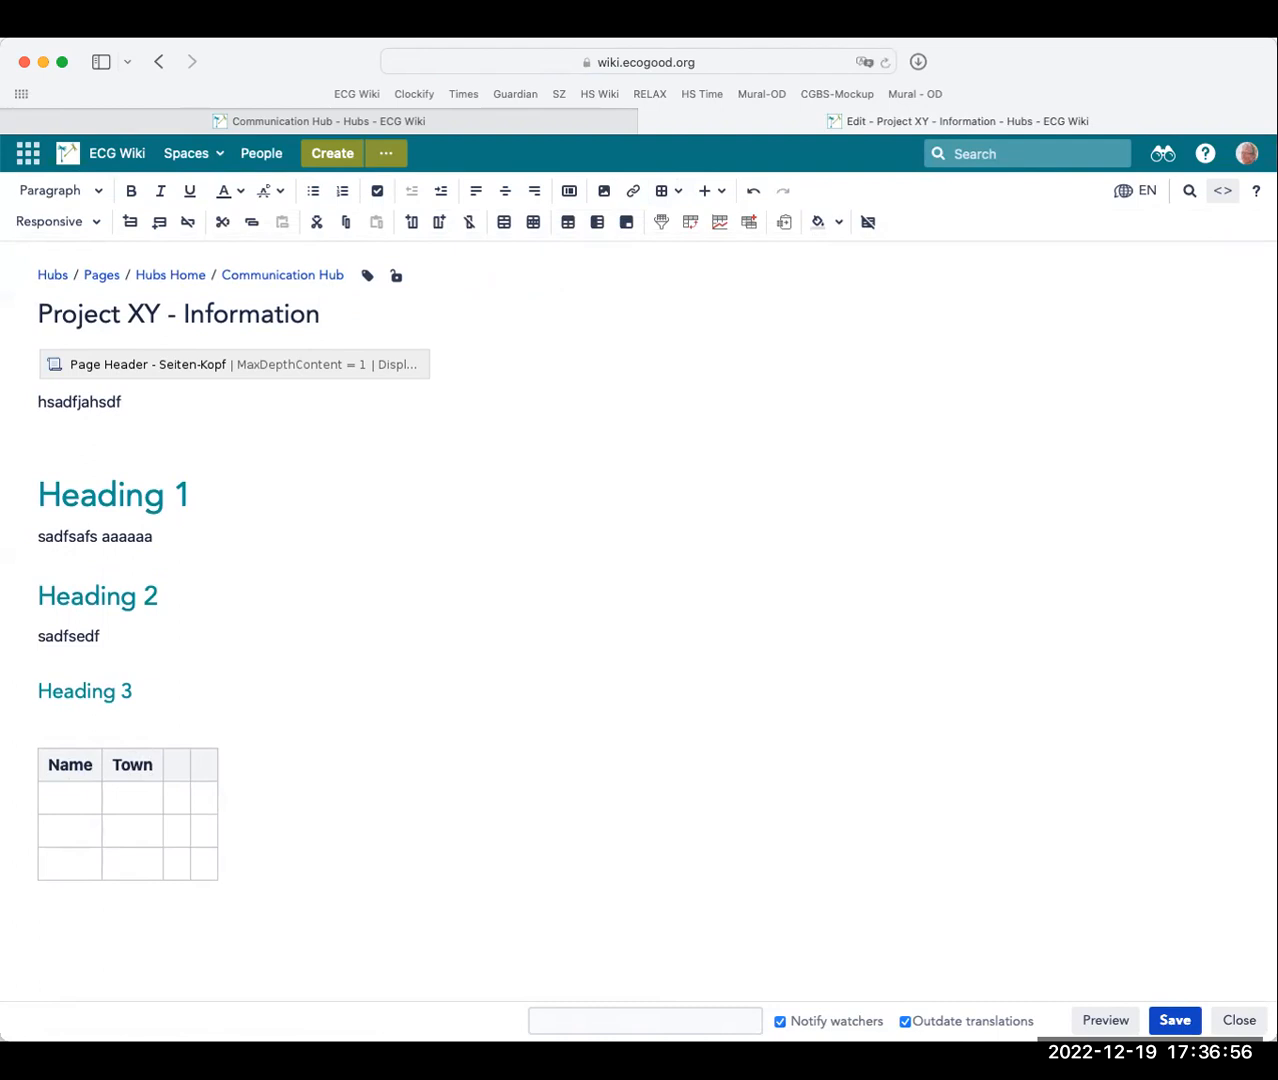
pyautogui.write('Phone')
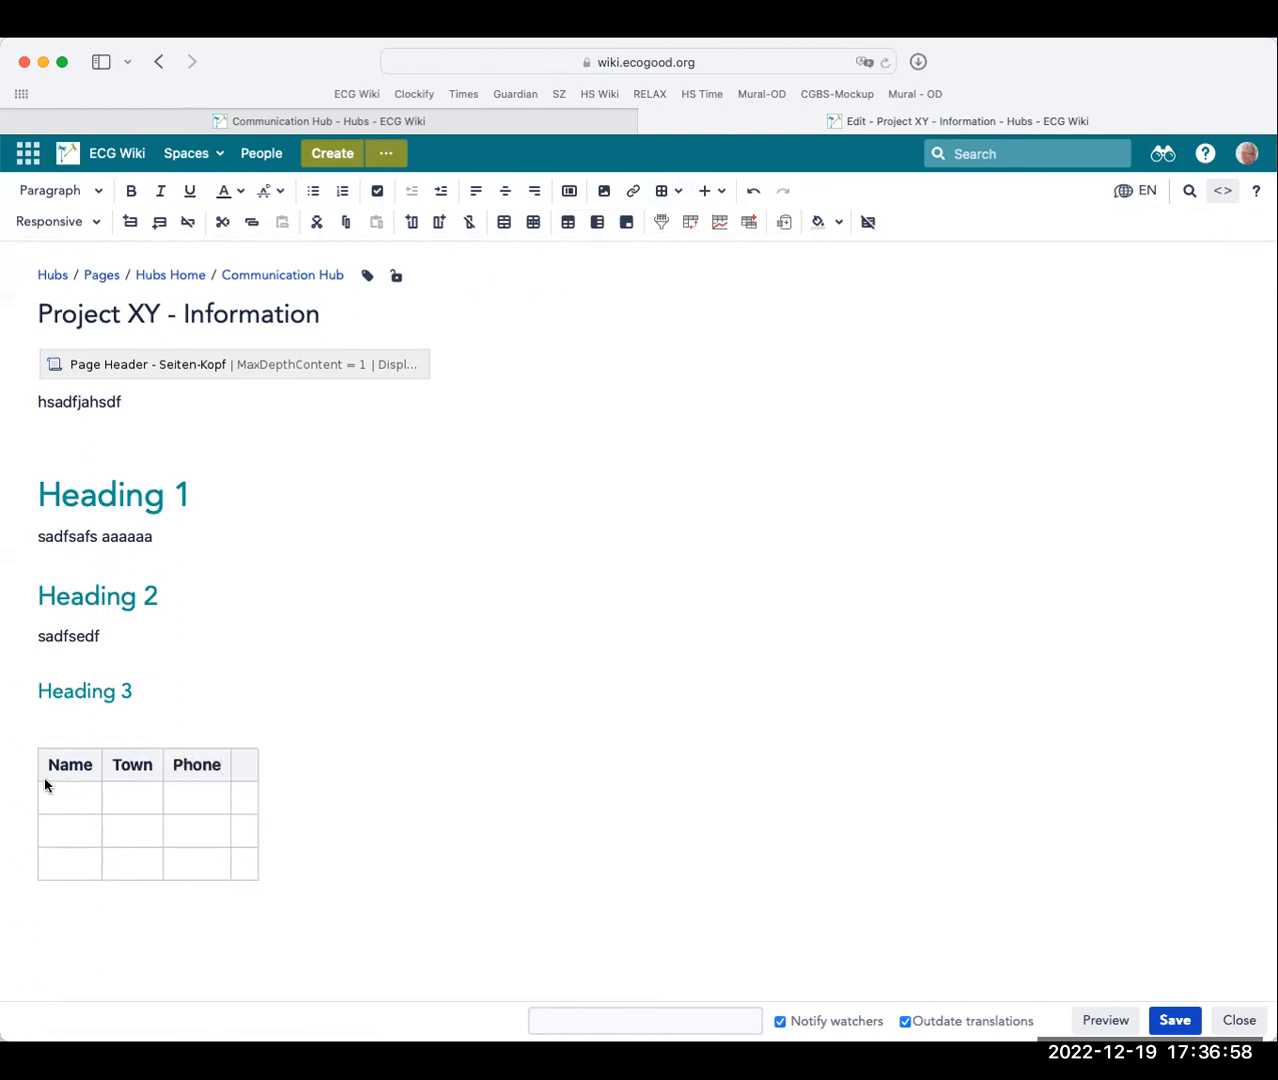
pyautogui.click(83, 795)
pyautogui.scroll(-1, 469, 848)
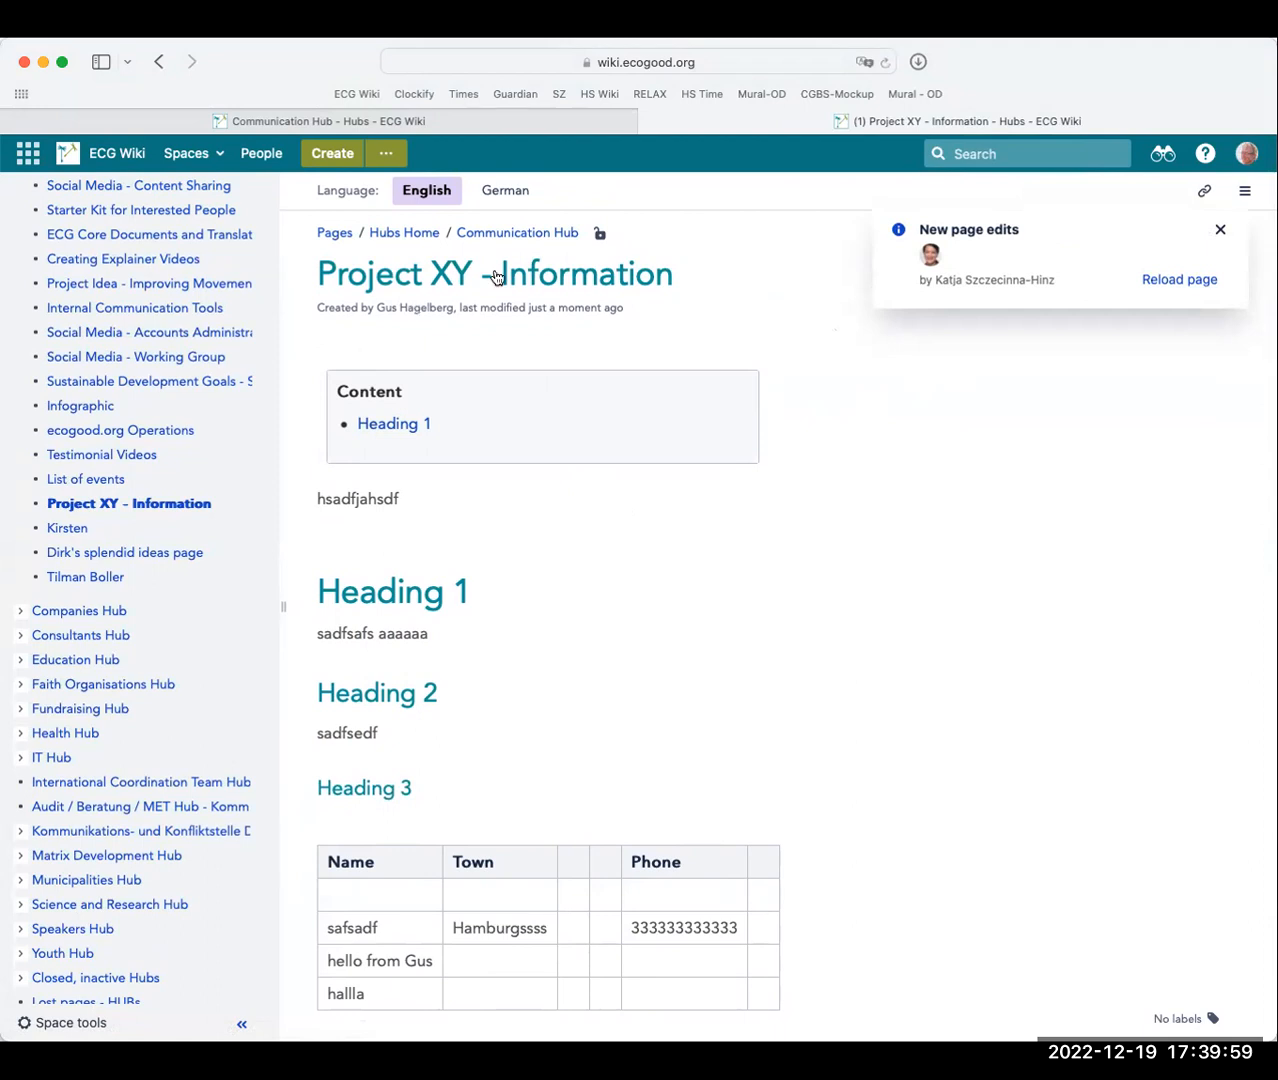
# Reload the page to load the new edits by another contributor, and look through its updated content
pyautogui.click(1172, 282)
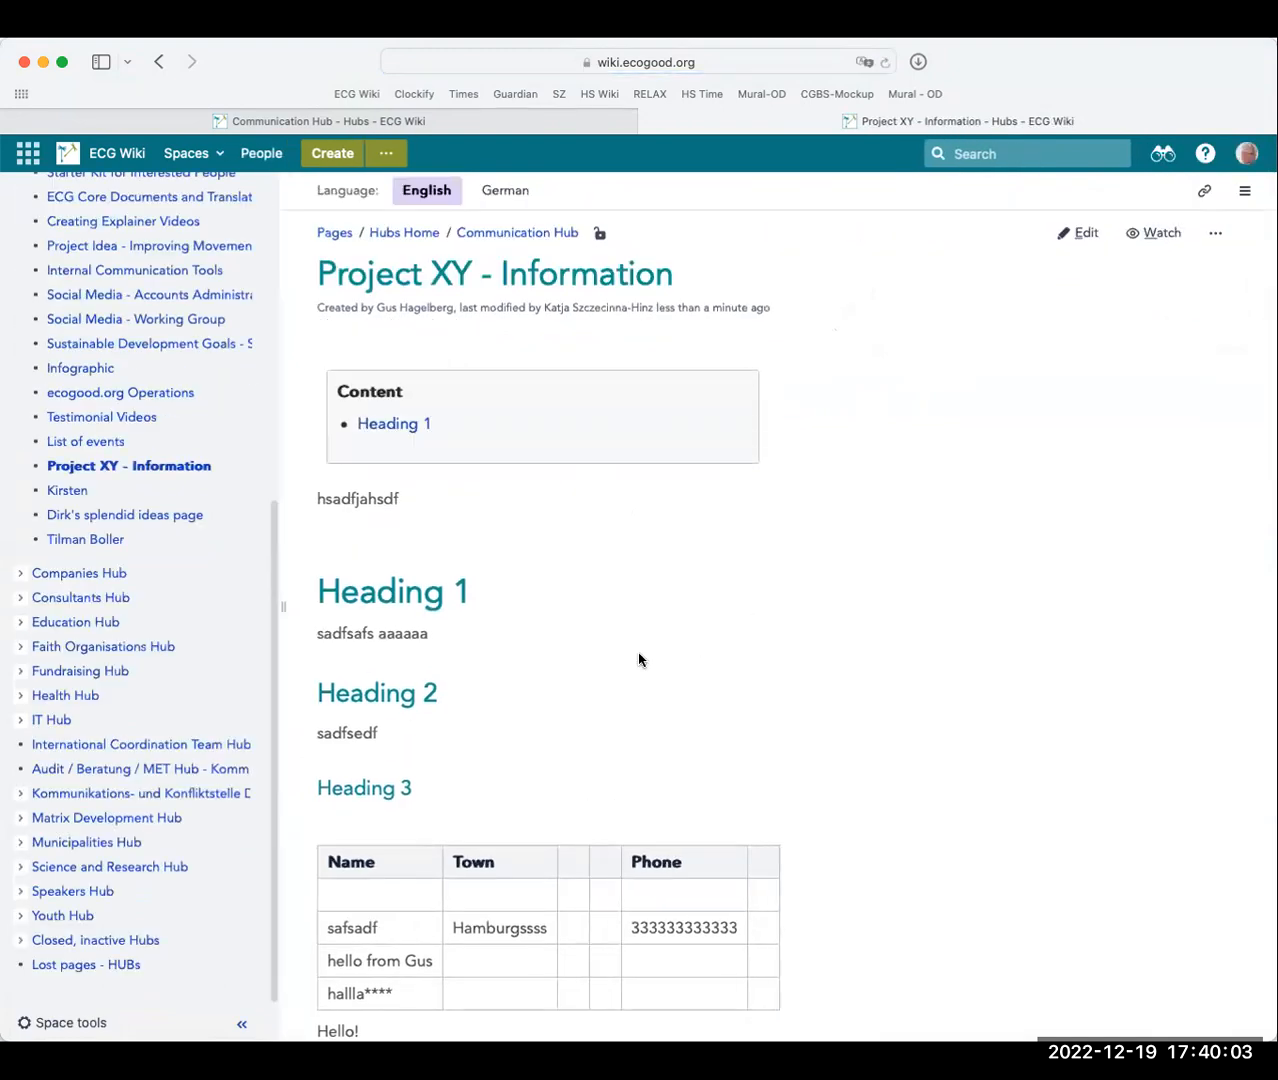
pyautogui.scroll(-3, 639, 659)
pyautogui.scroll(5, 634, 655)
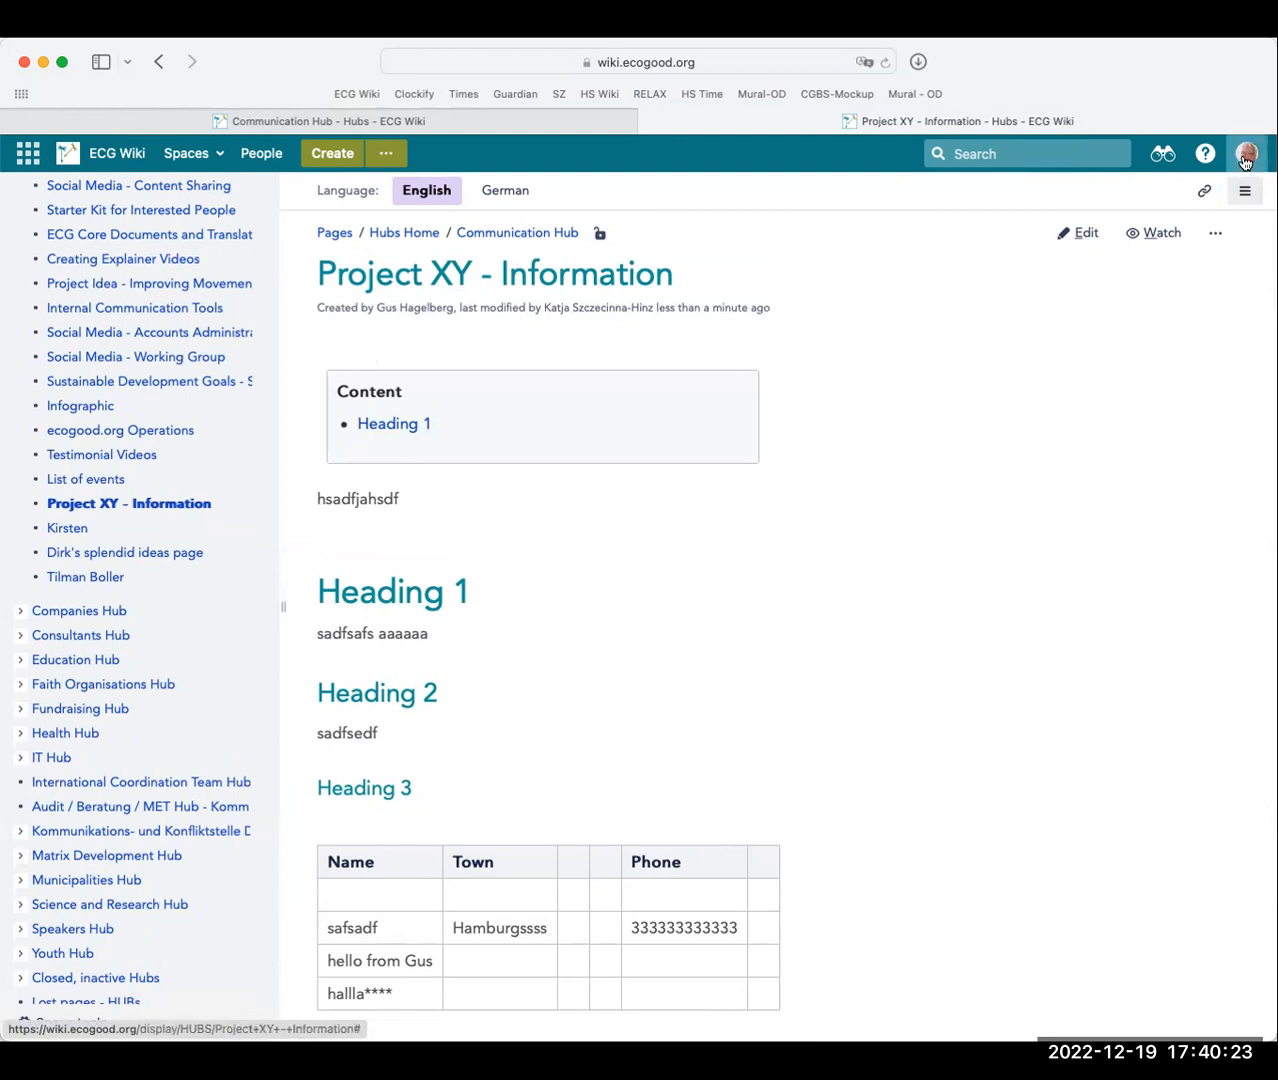
# Examine the page history, comparing the current version with version 12 and version 12 with version 11, and return to the full history
pyautogui.click(1215, 238)
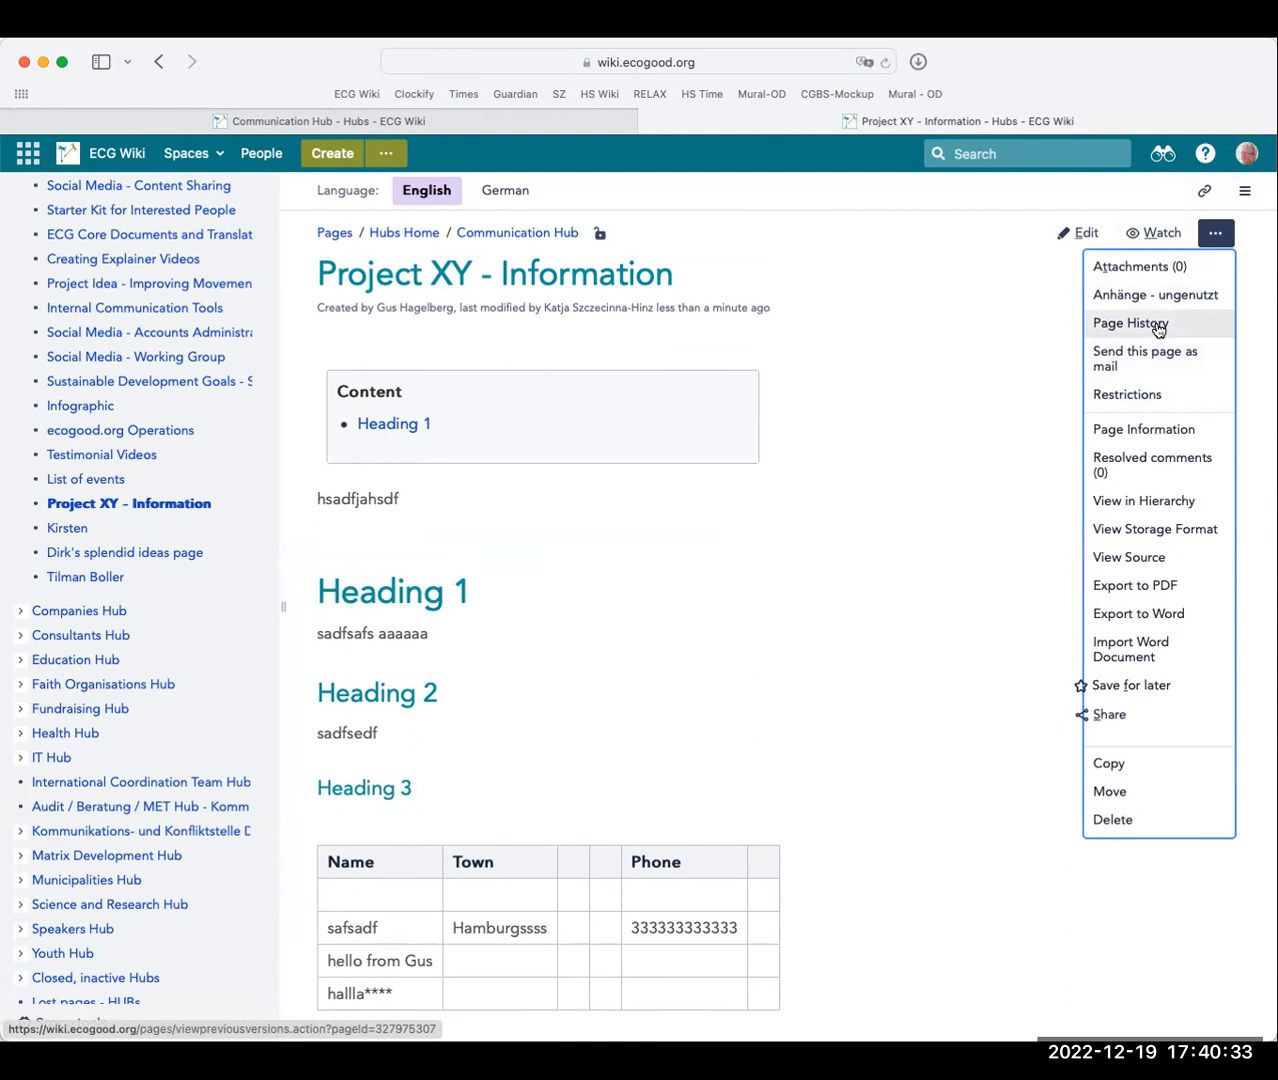
pyautogui.click(856, 348)
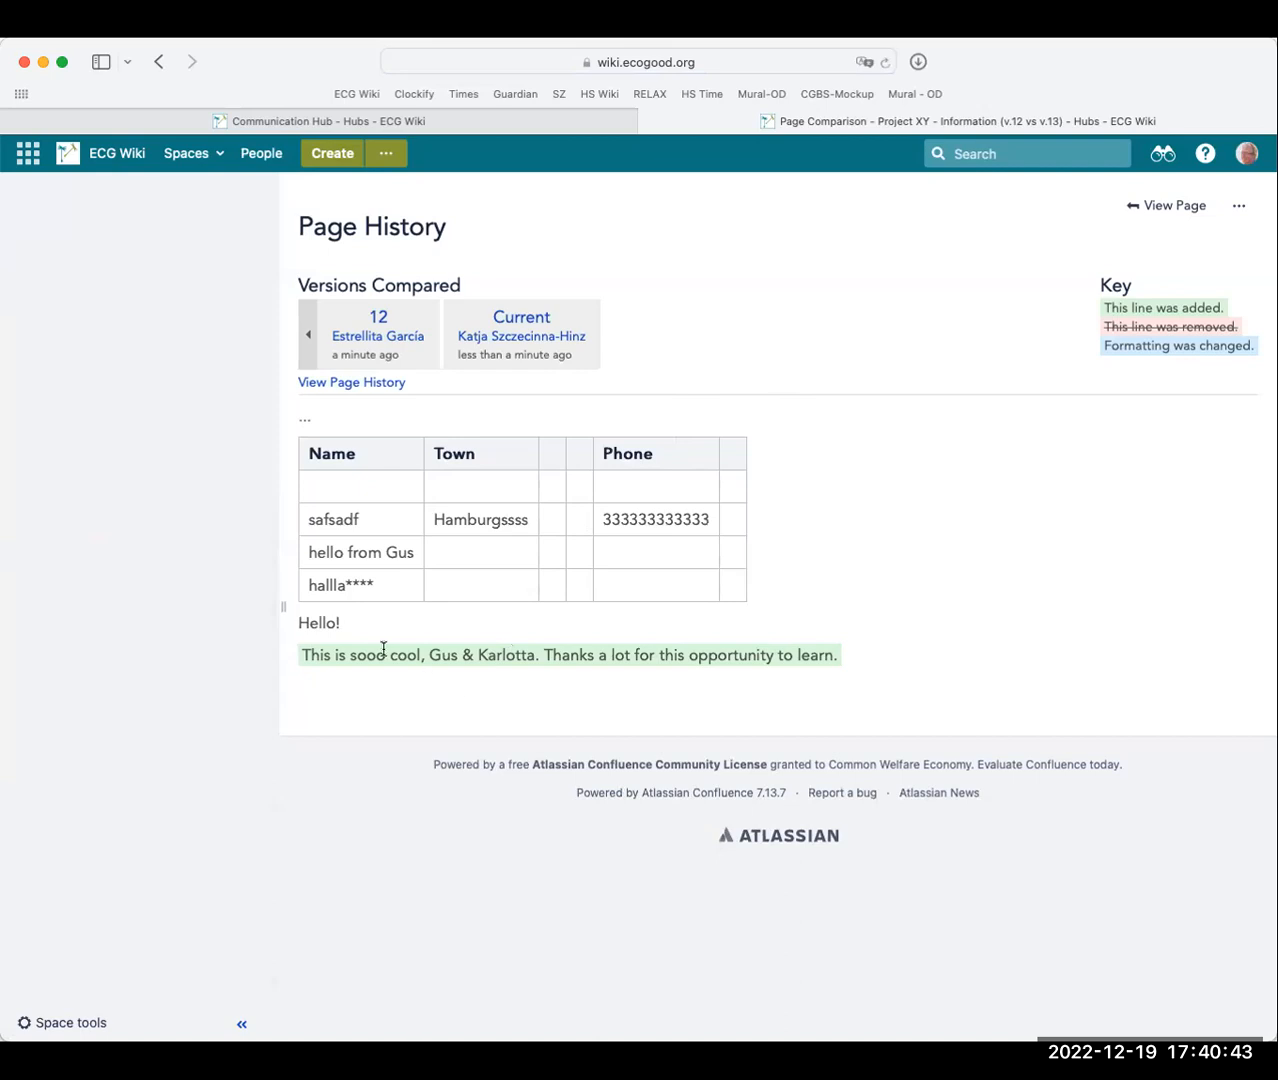
pyautogui.moveTo(313, 655); pyautogui.dragTo(825, 657)
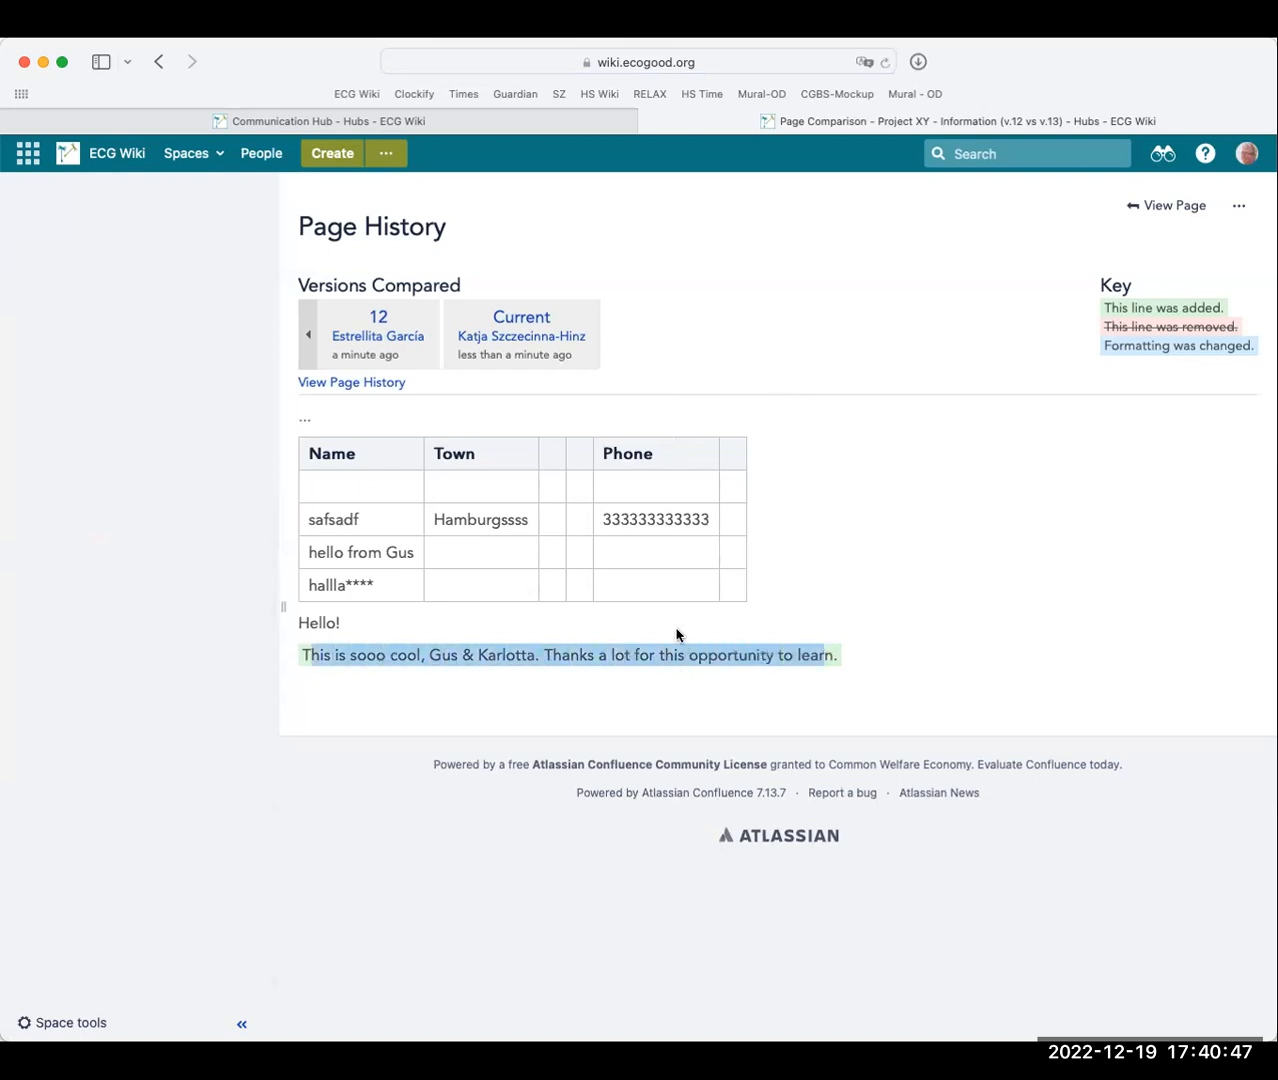
pyautogui.click(308, 334)
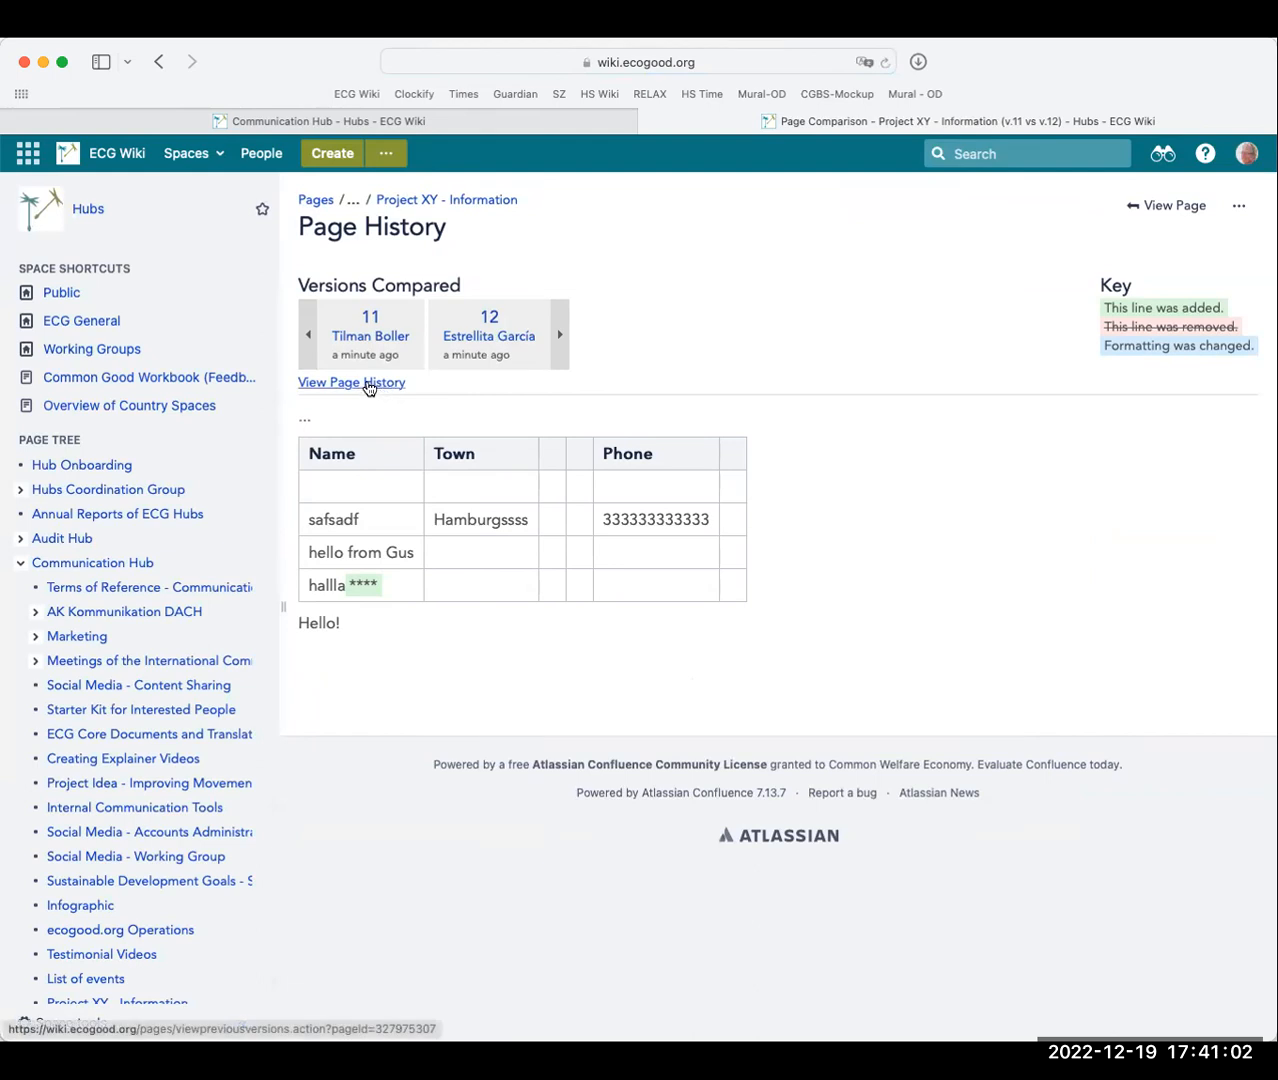
pyautogui.click(369, 385)
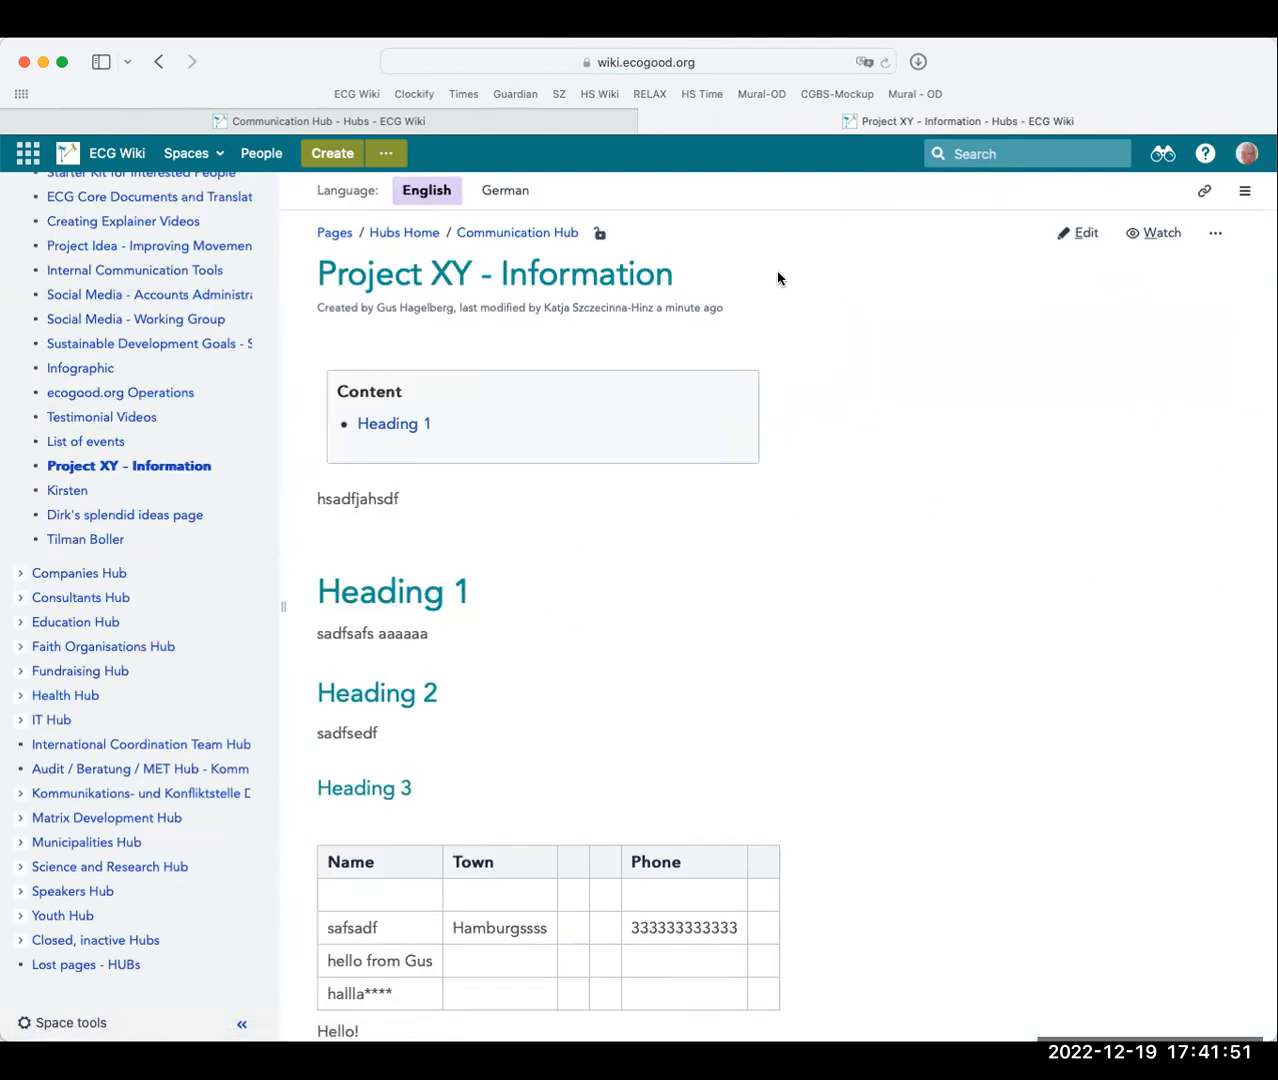
# Open the Project XY - Information page for editing and insert the mountain lake photo on a new line below sadfsedf under Heading 2
pyautogui.click(1081, 236)
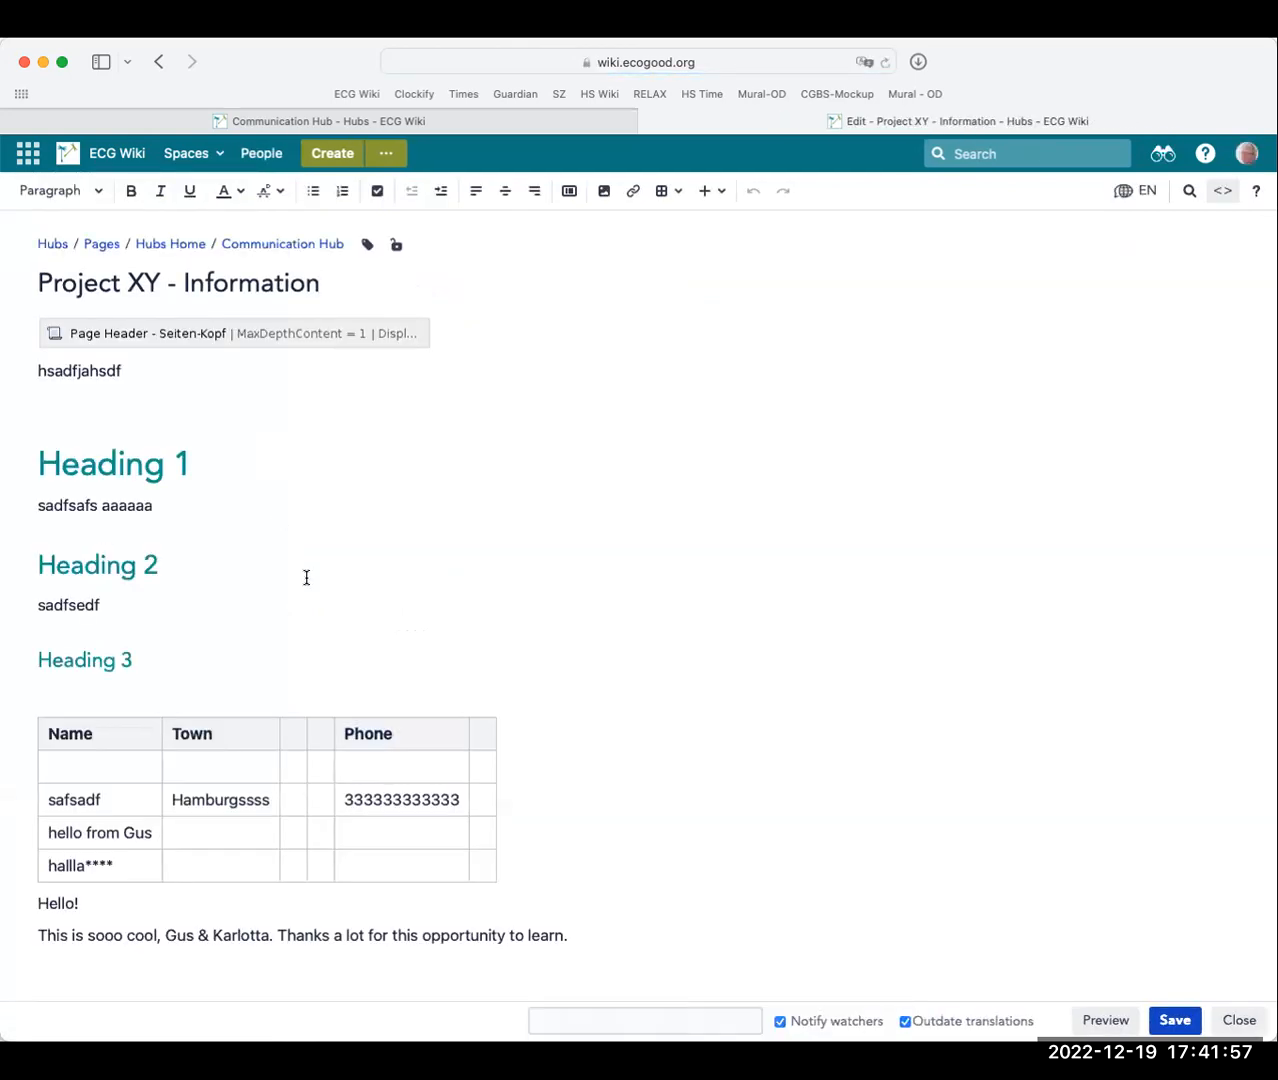
pyautogui.click(133, 604)
pyautogui.press('Return')
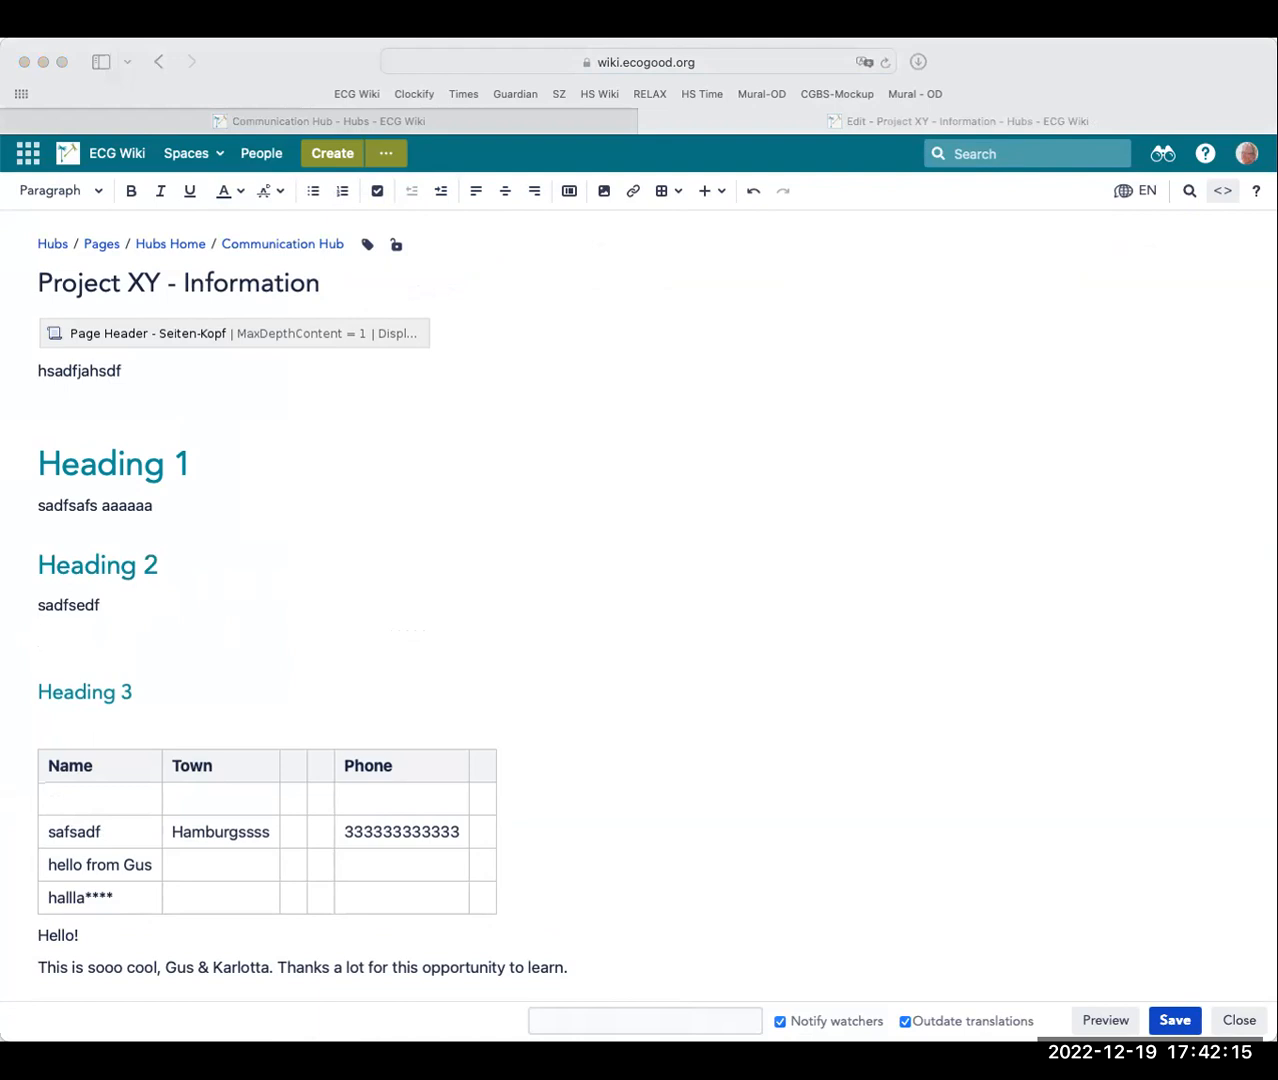
pyautogui.moveTo(1277, 320); pyautogui.dragTo(101, 648)
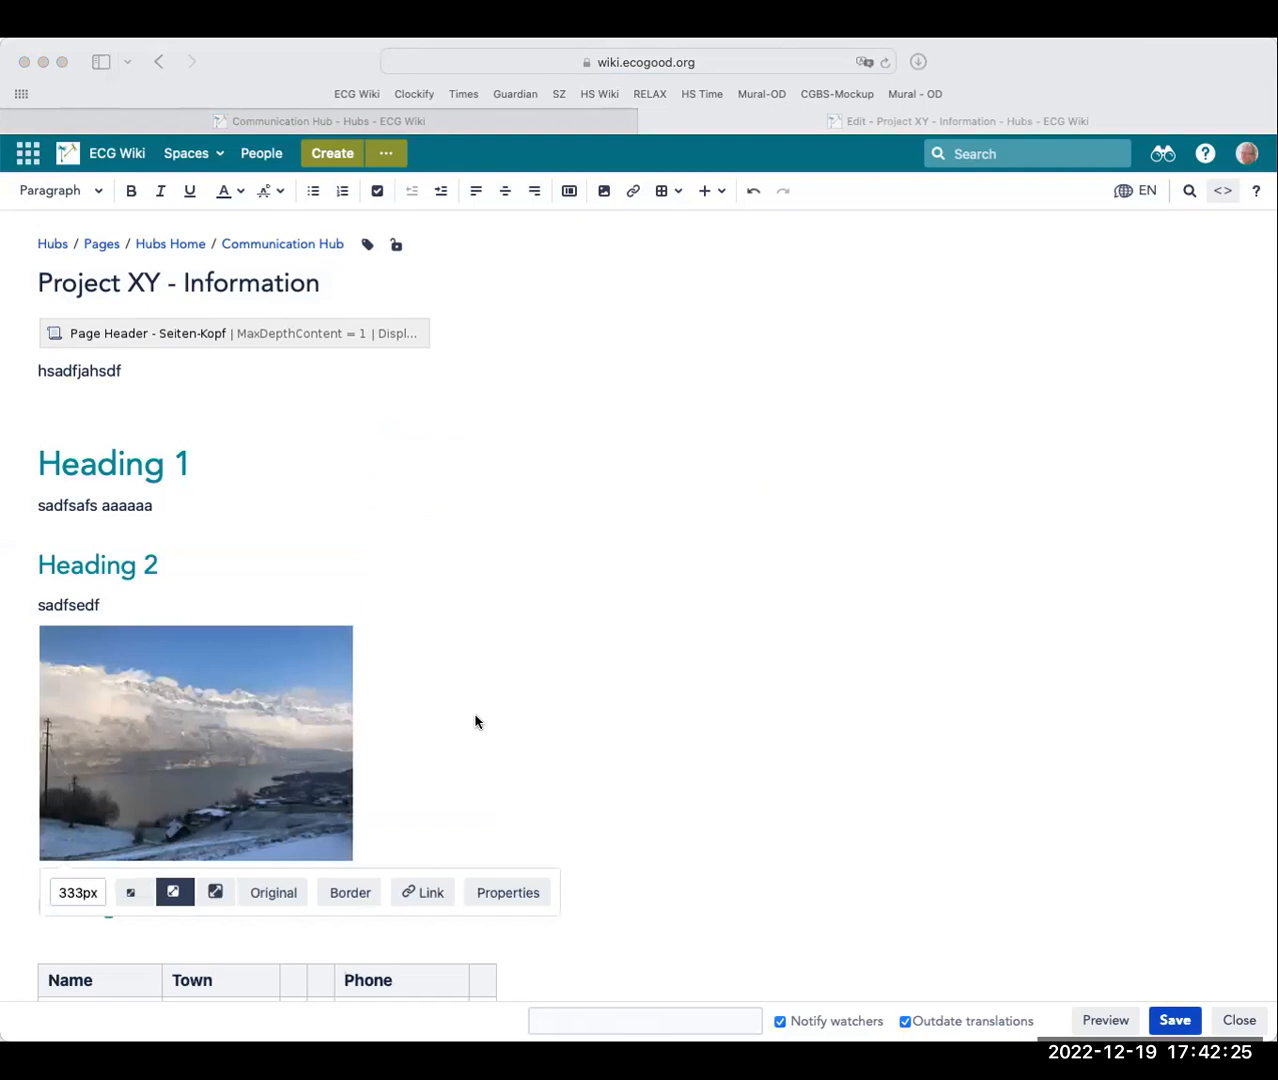
# Try the inserted photo at 200px, set its width to 533px, and give it a border
pyautogui.click(226, 716)
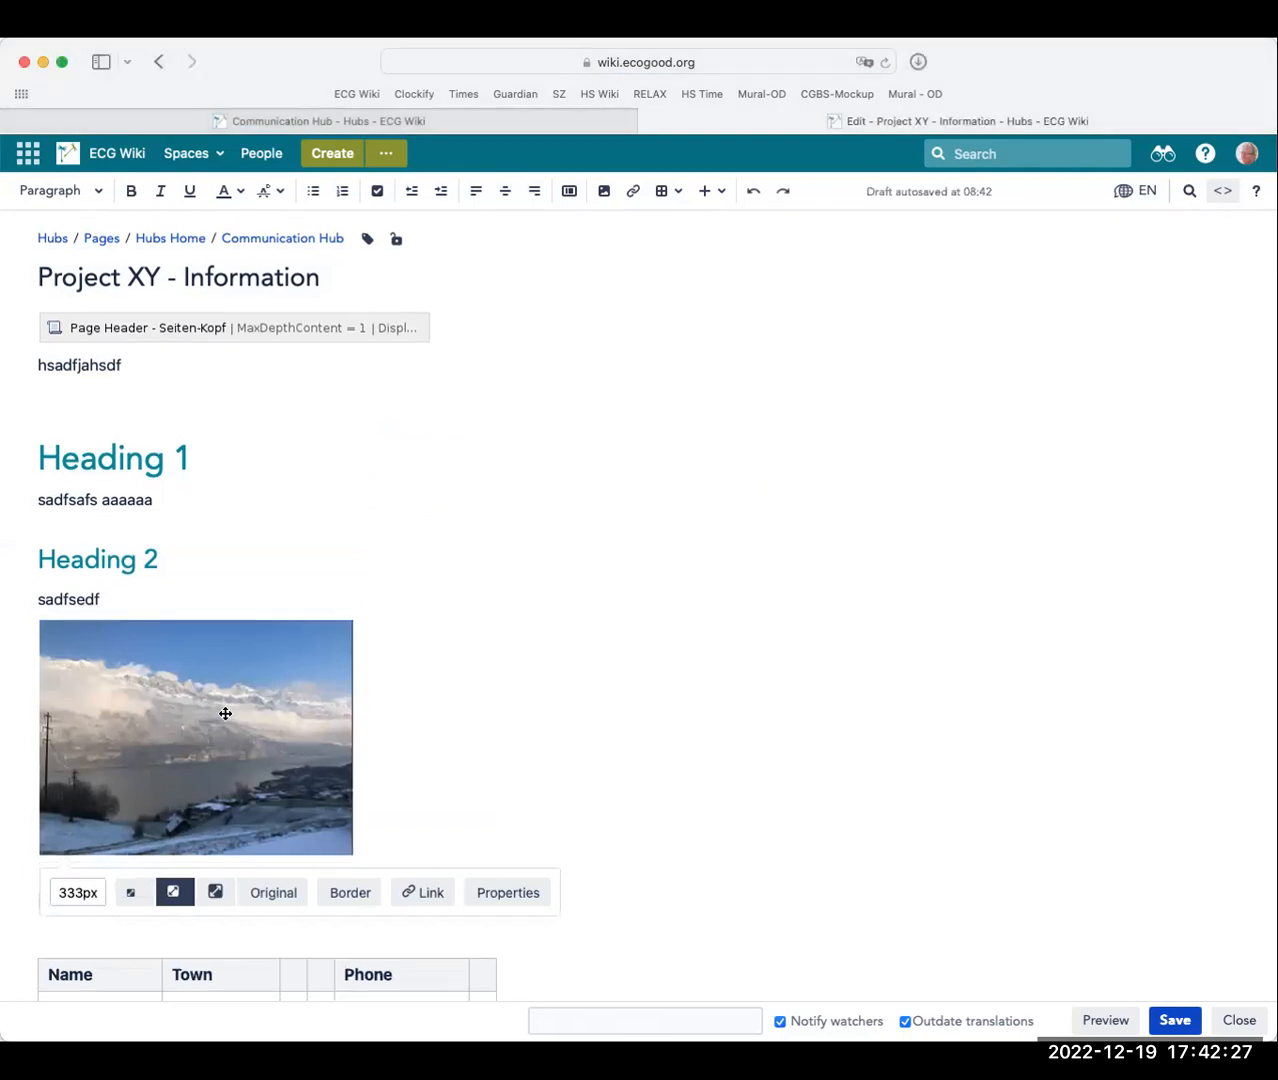
pyautogui.click(295, 703)
pyautogui.click(414, 697)
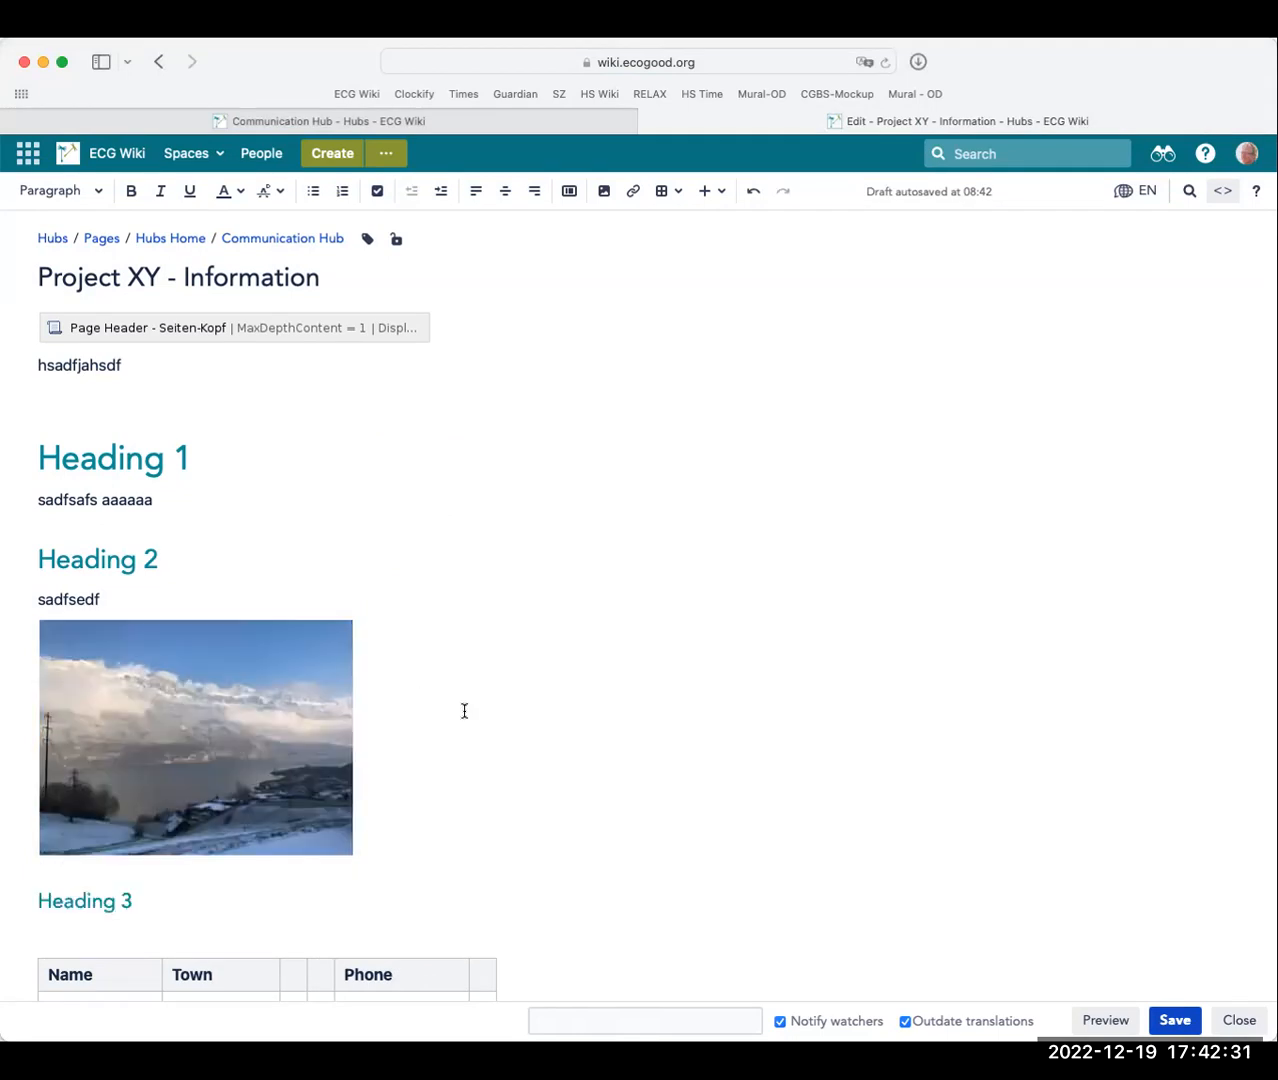
pyautogui.click(169, 725)
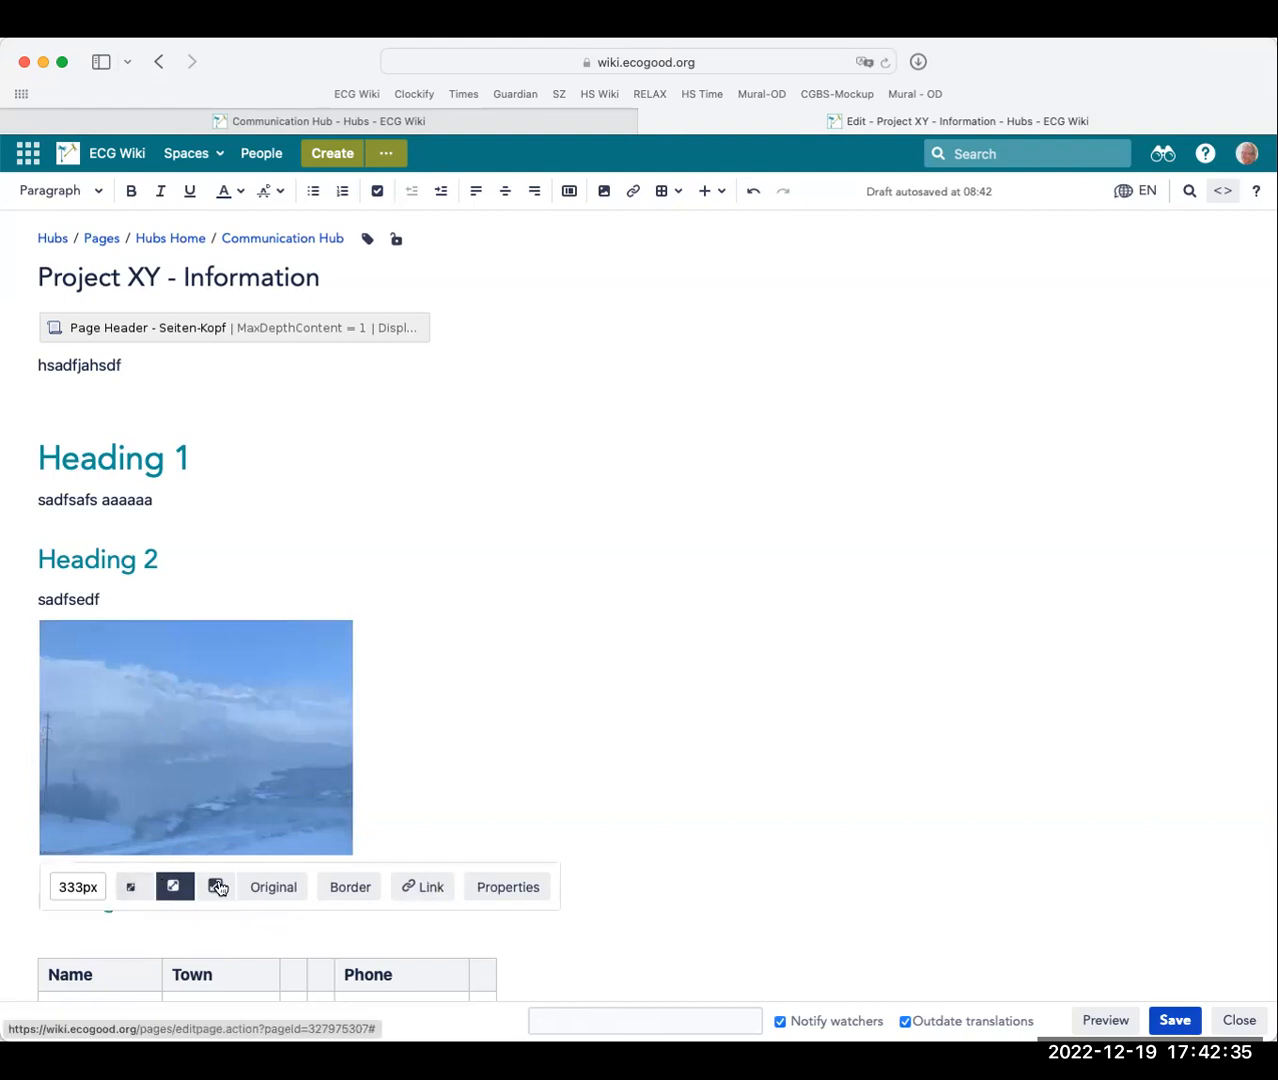
pyautogui.click(132, 889)
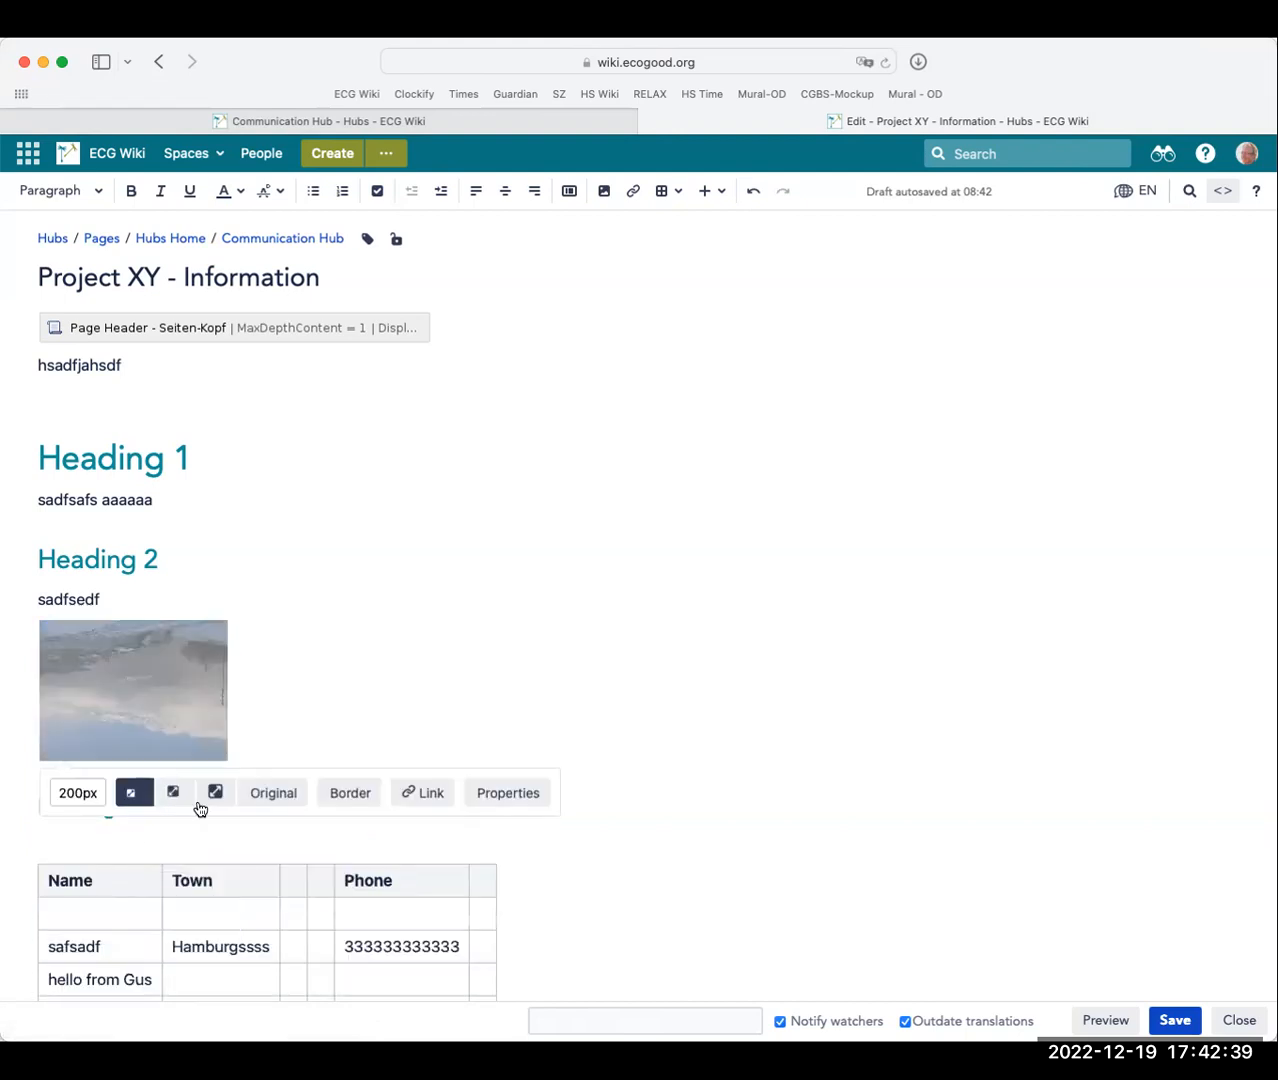
pyautogui.click(213, 796)
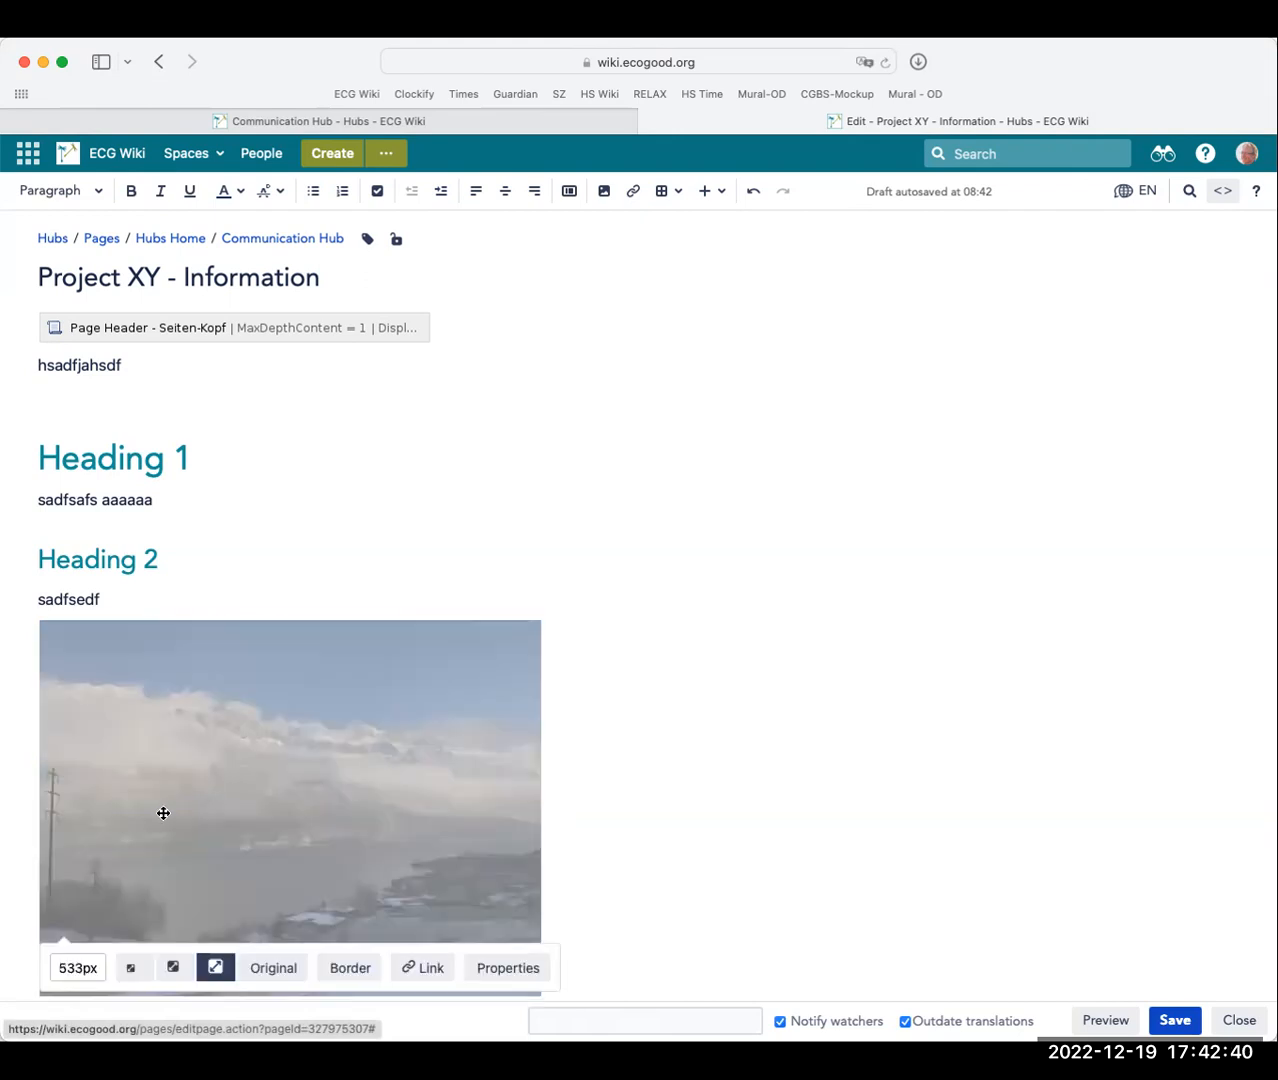
pyautogui.click(348, 972)
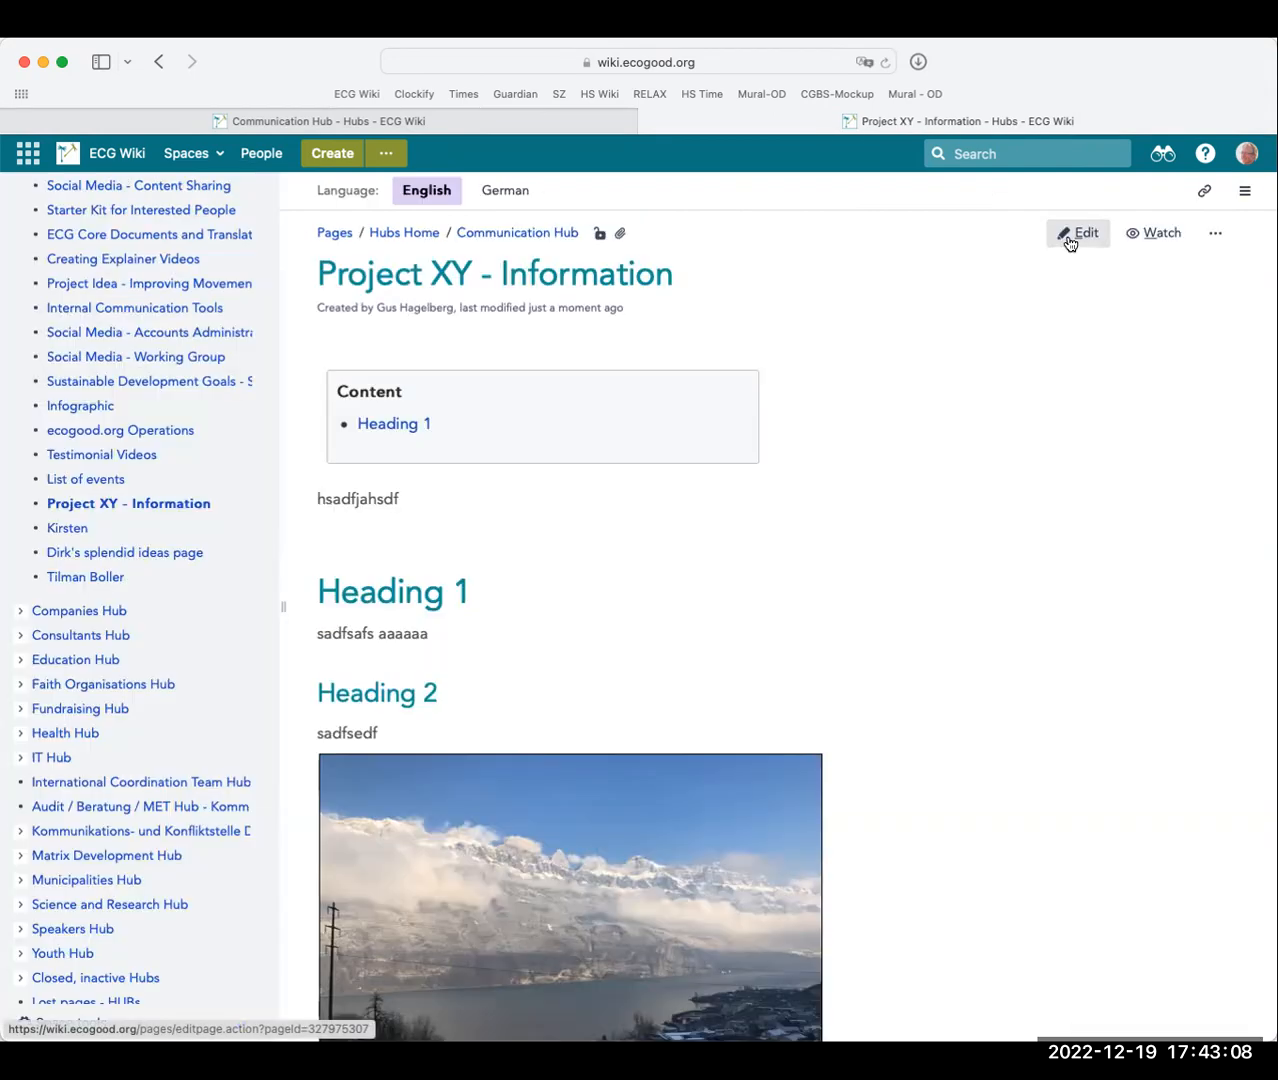
# Reopen the page for editing and insert the file test.docx below the text under Heading 1
pyautogui.click(1069, 243)
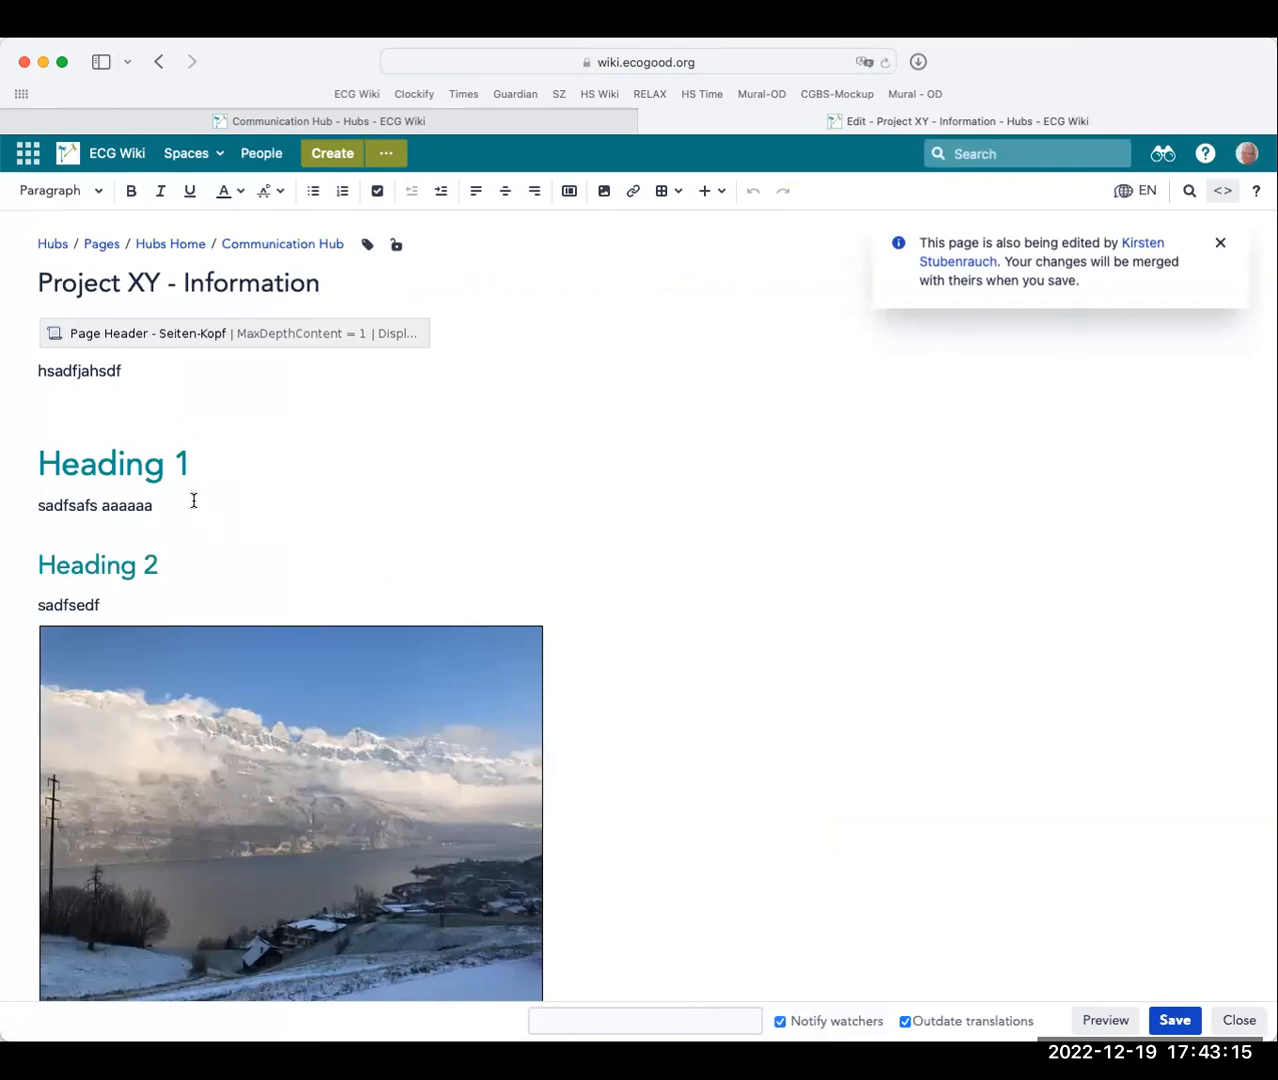
pyautogui.press('Return')
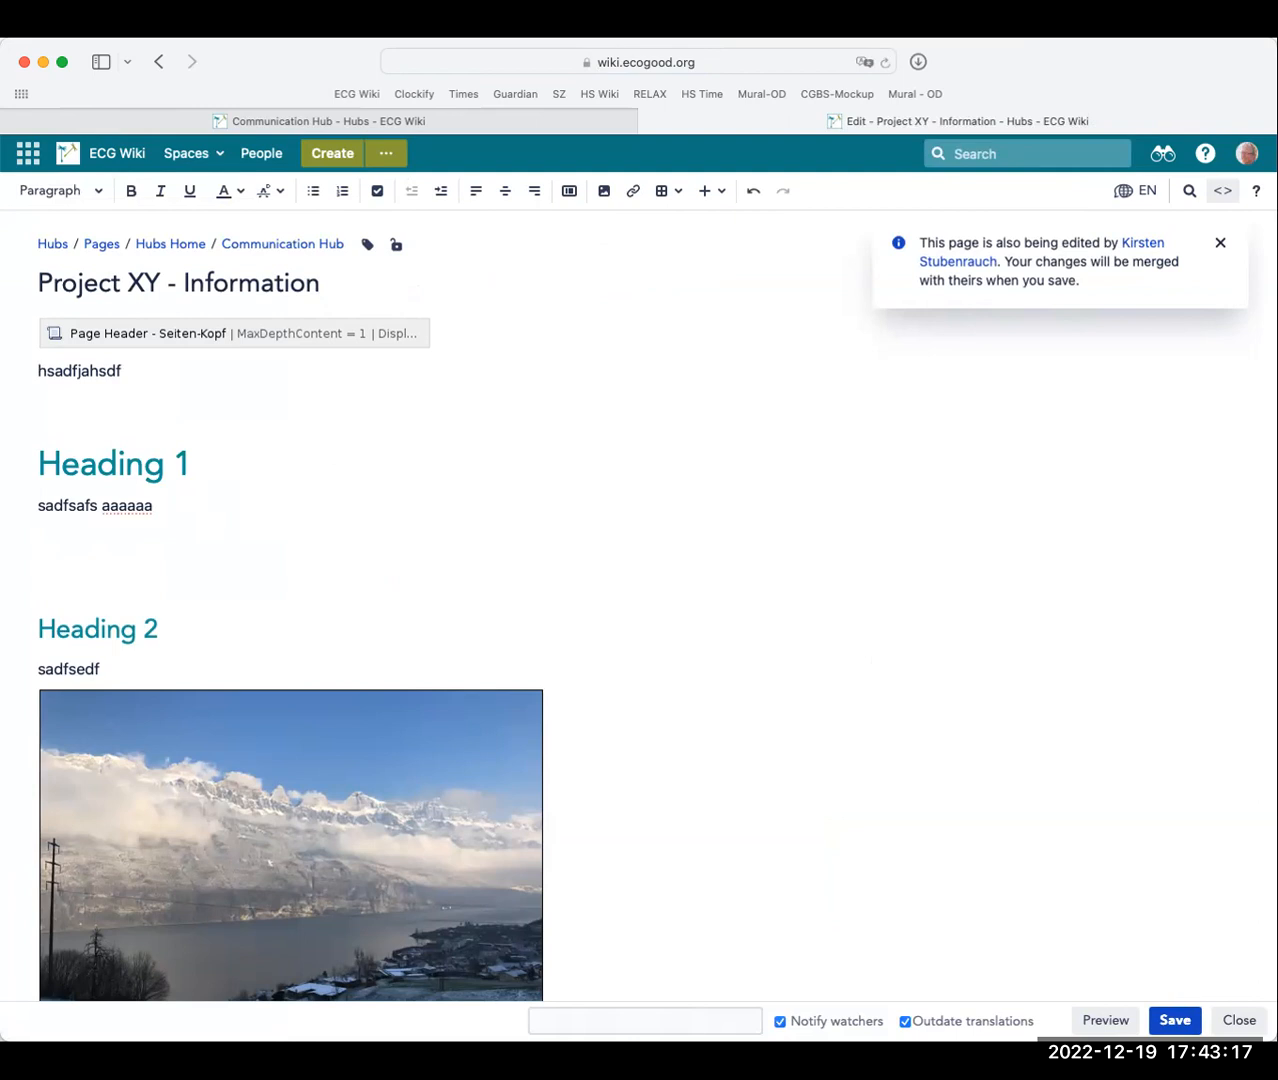
pyautogui.moveTo(693, 416); pyautogui.dragTo(94, 566)
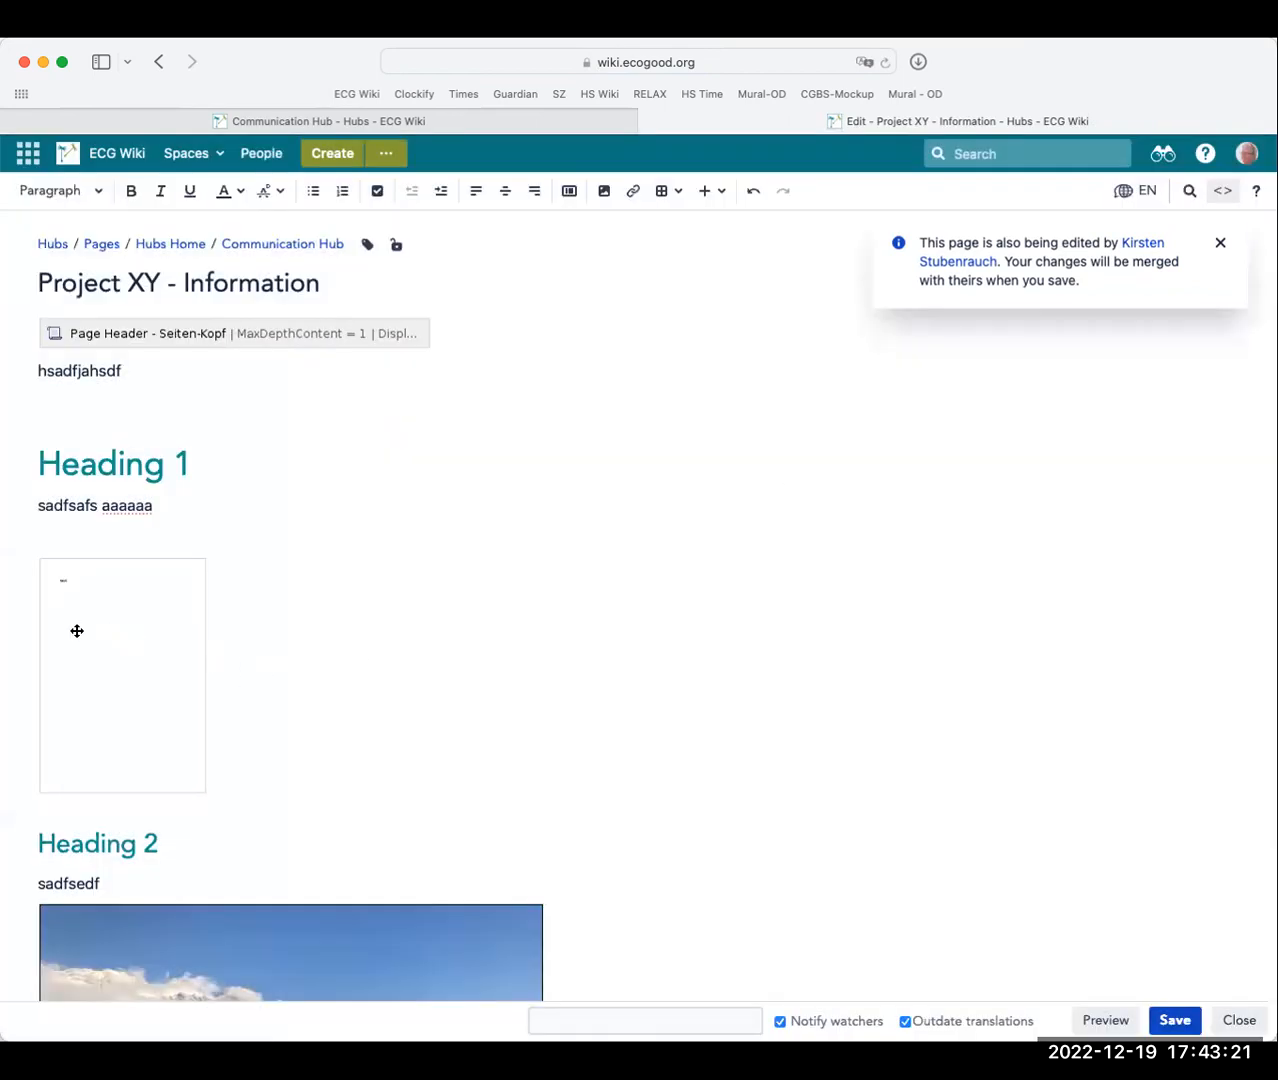
# Display the embedded test.docx as a link instead of a preview, and save the page
pyautogui.click(77, 631)
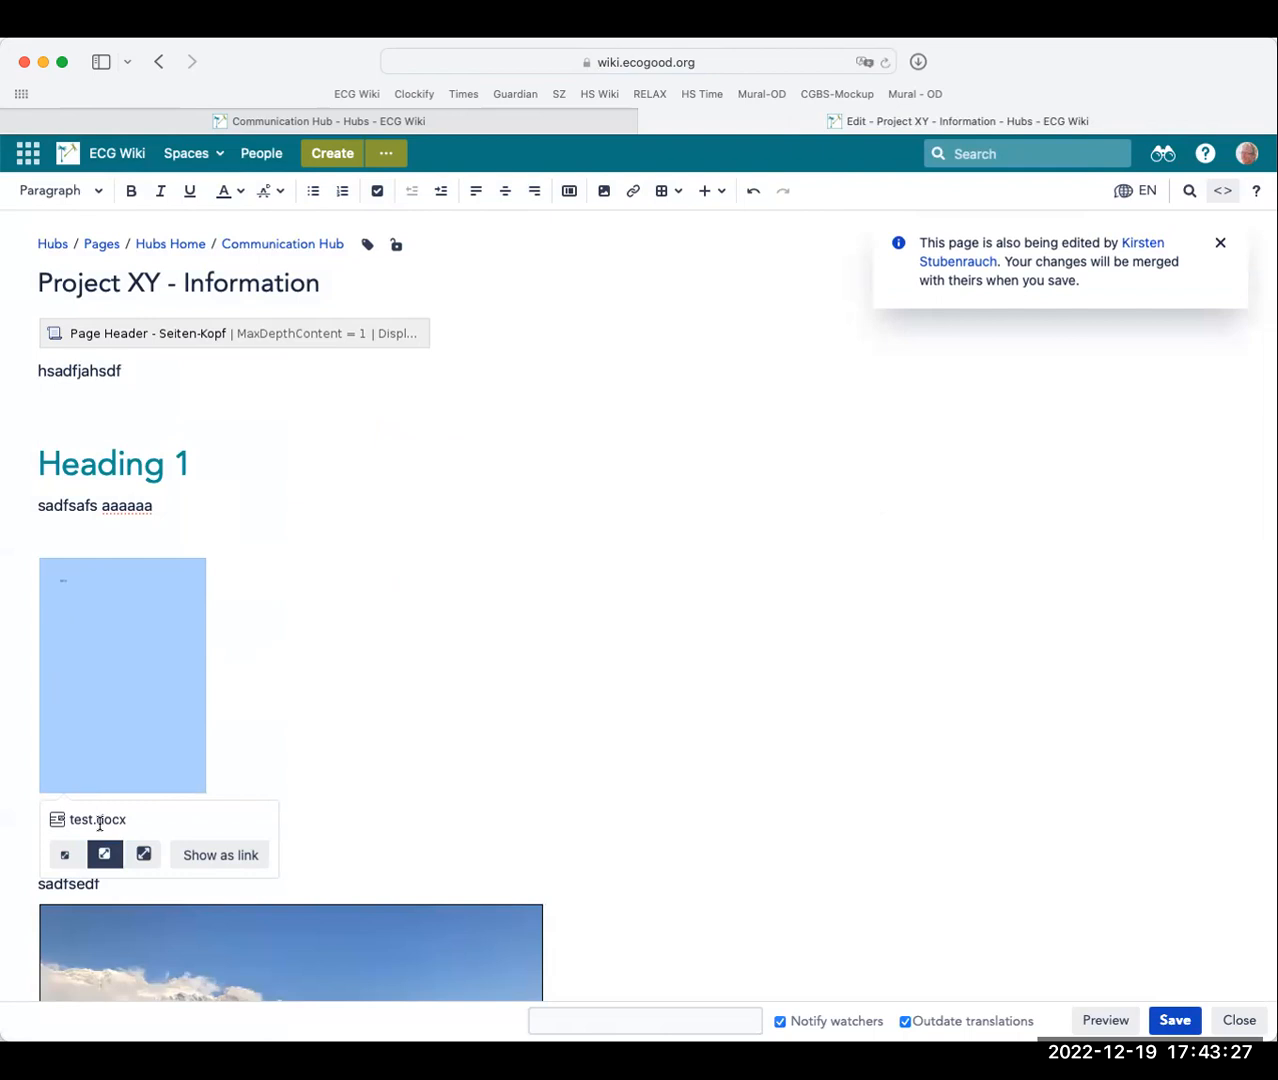
pyautogui.click(248, 690)
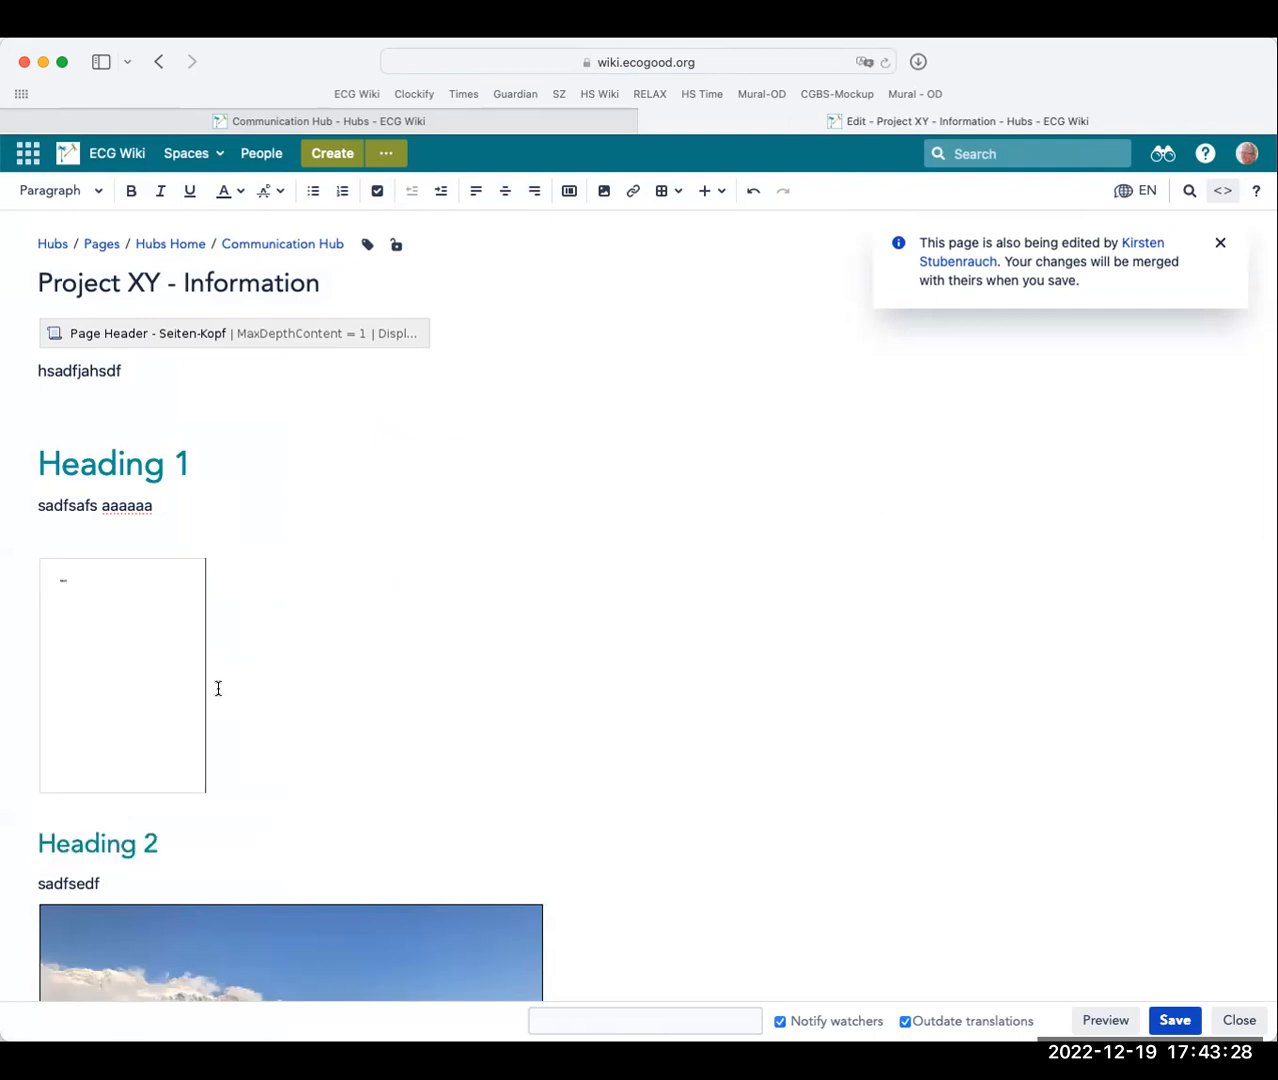
pyautogui.click(117, 670)
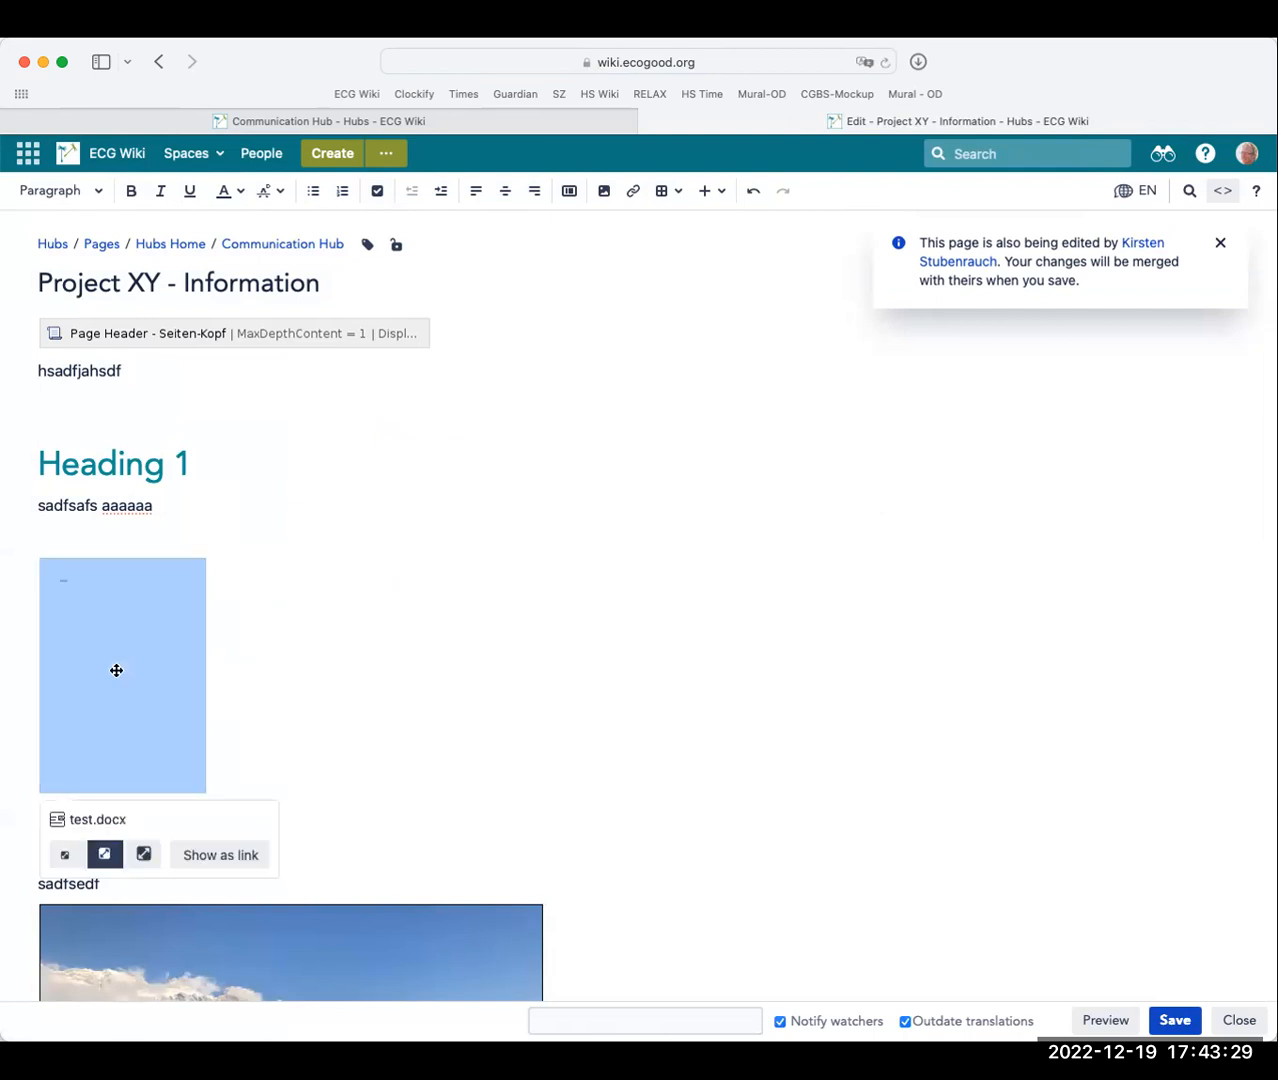
pyautogui.click(217, 857)
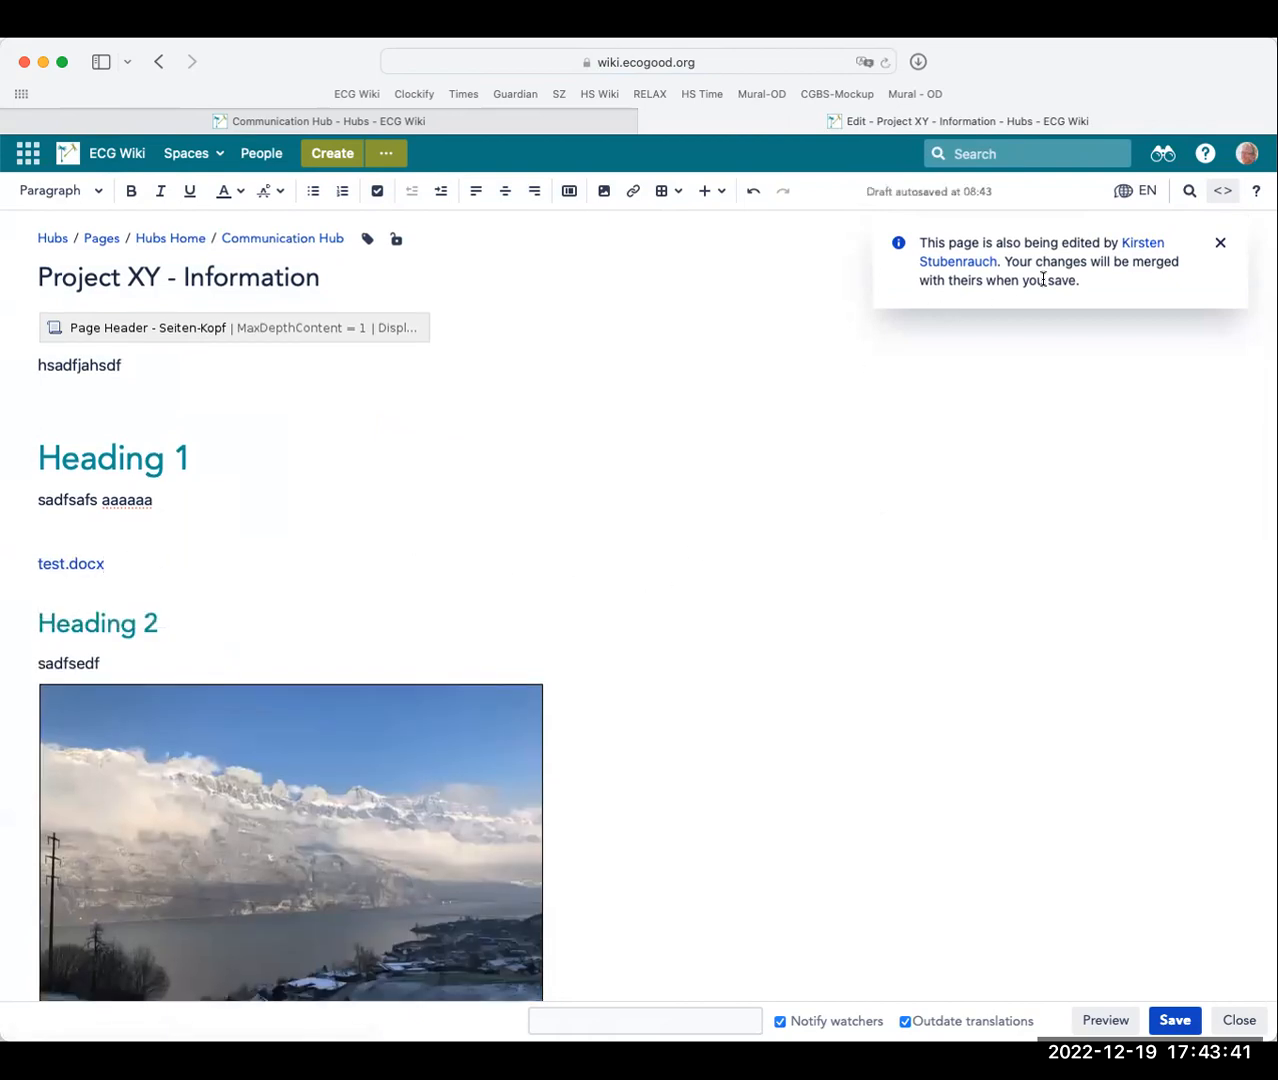
pyautogui.click(1174, 1021)
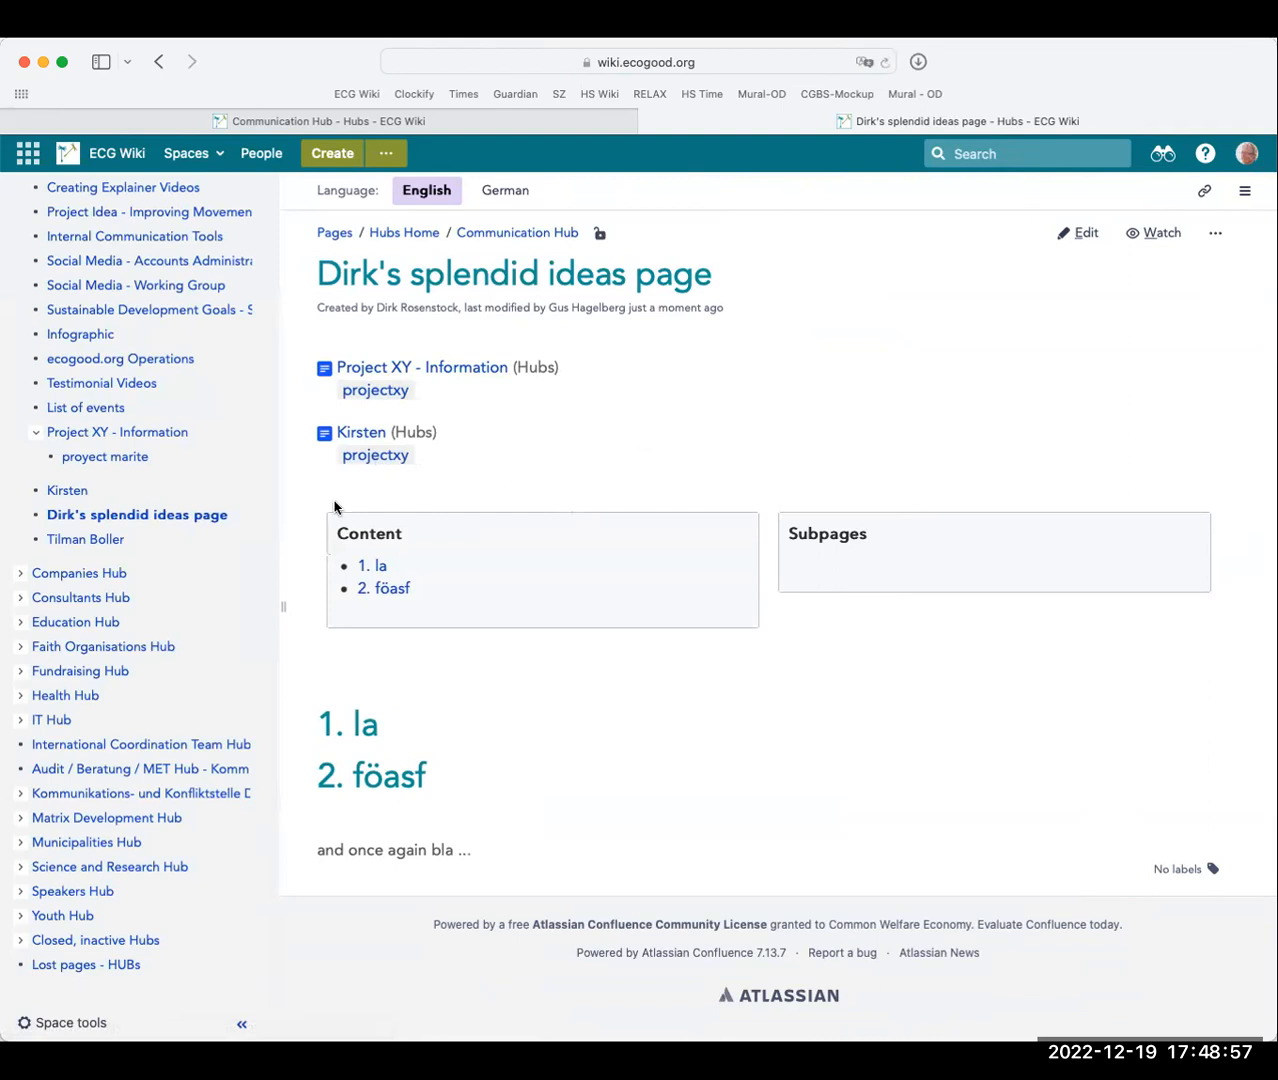
# Set the Project XY - Information page's restrictions to Viewing and editing restricted, and choose a colleague for Can view and edit access
pyautogui.click(110, 434)
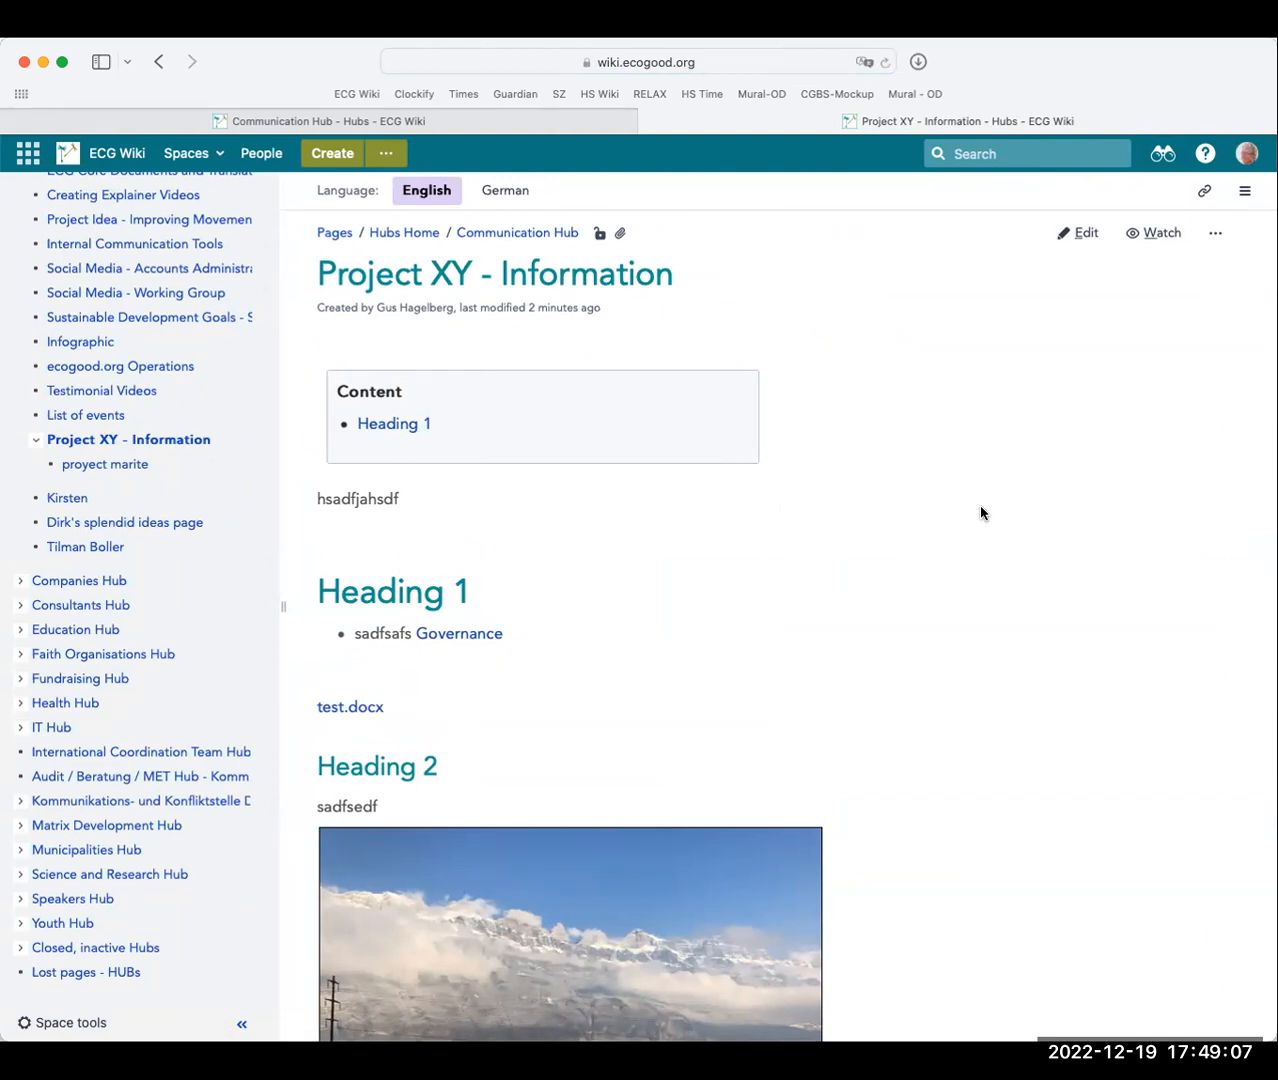
pyautogui.click(601, 238)
pyautogui.click(397, 317)
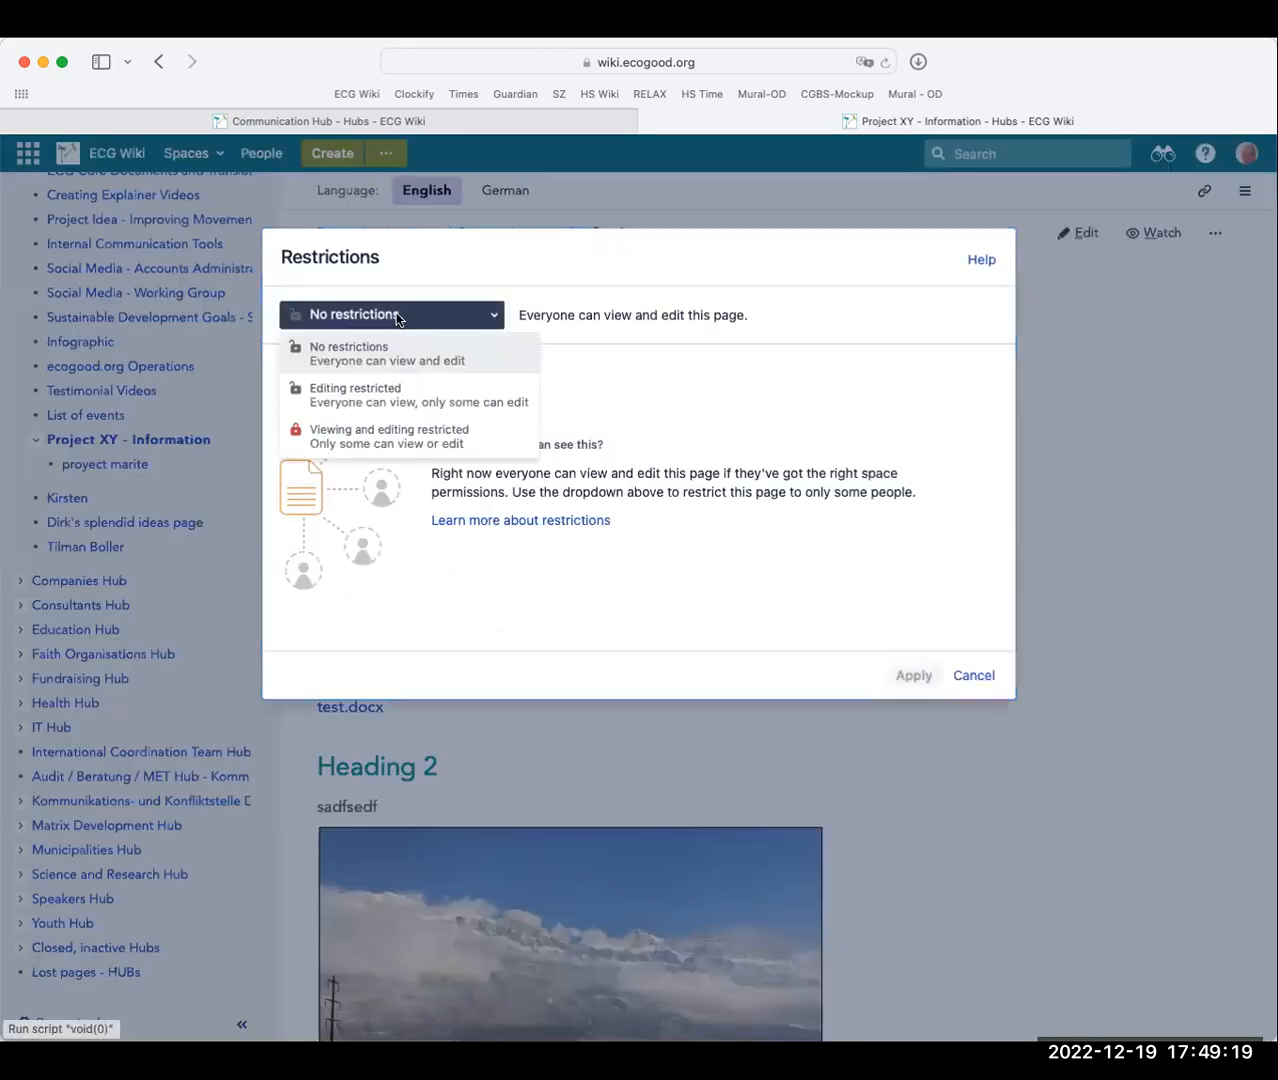
pyautogui.click(381, 433)
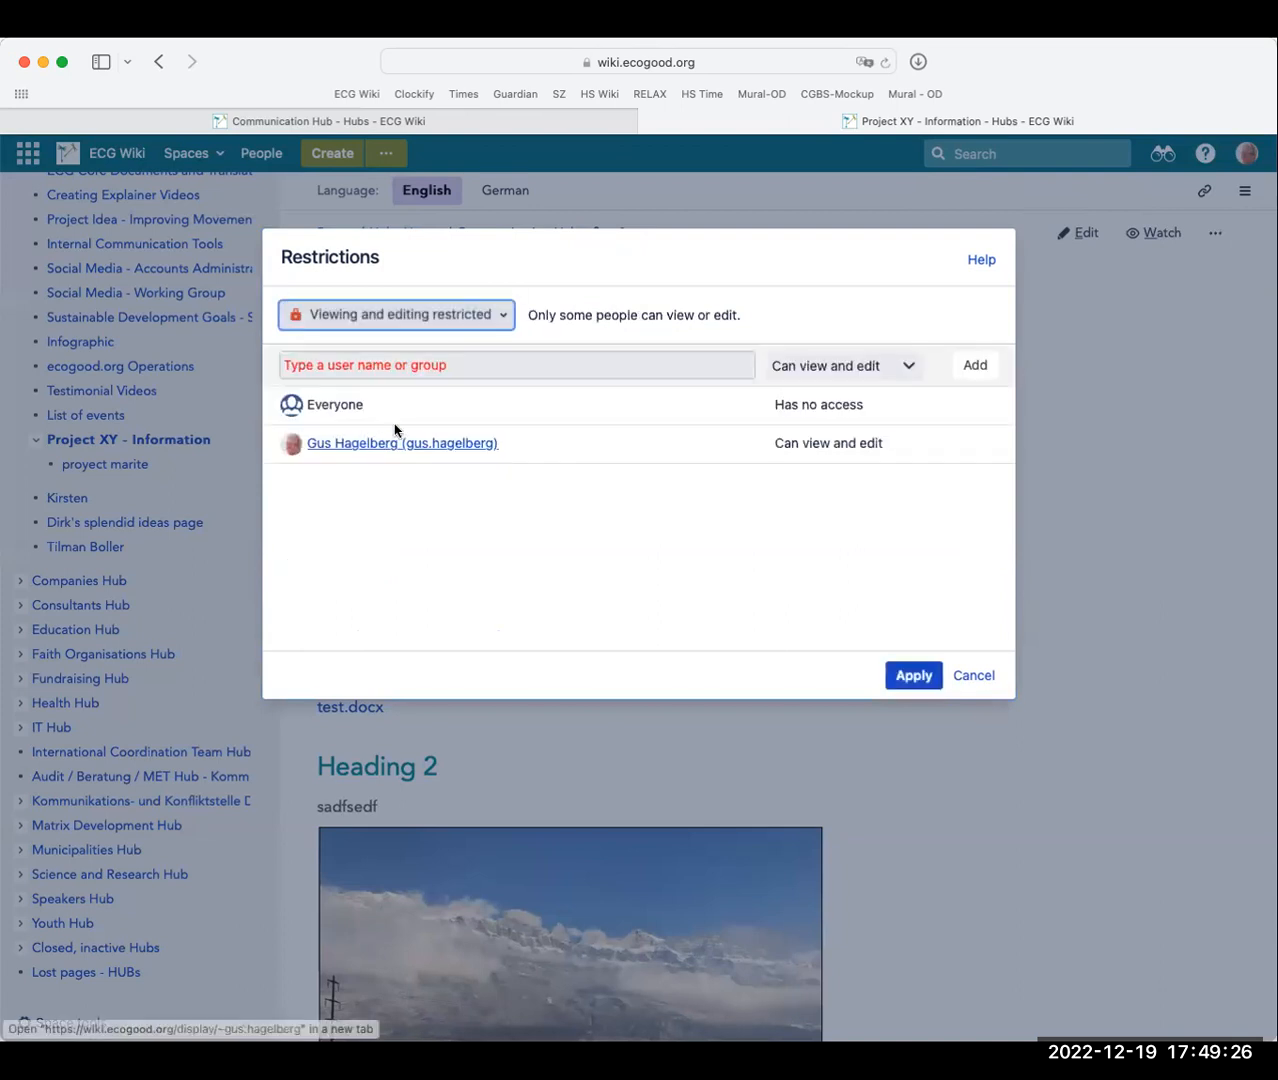
pyautogui.click(466, 365)
pyautogui.write('karlotta')
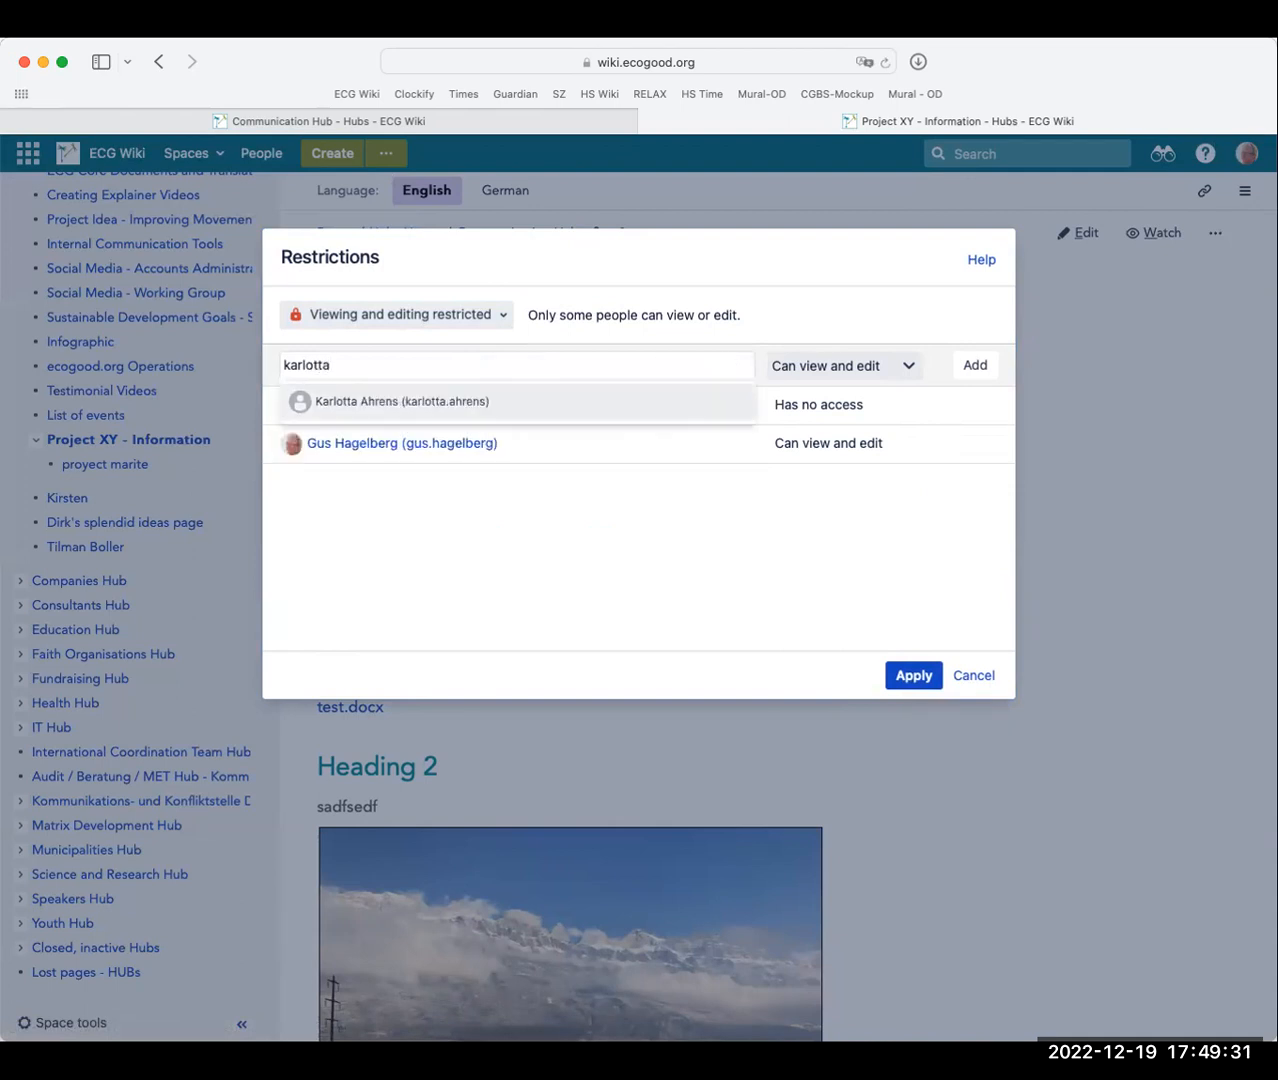
pyautogui.click(430, 406)
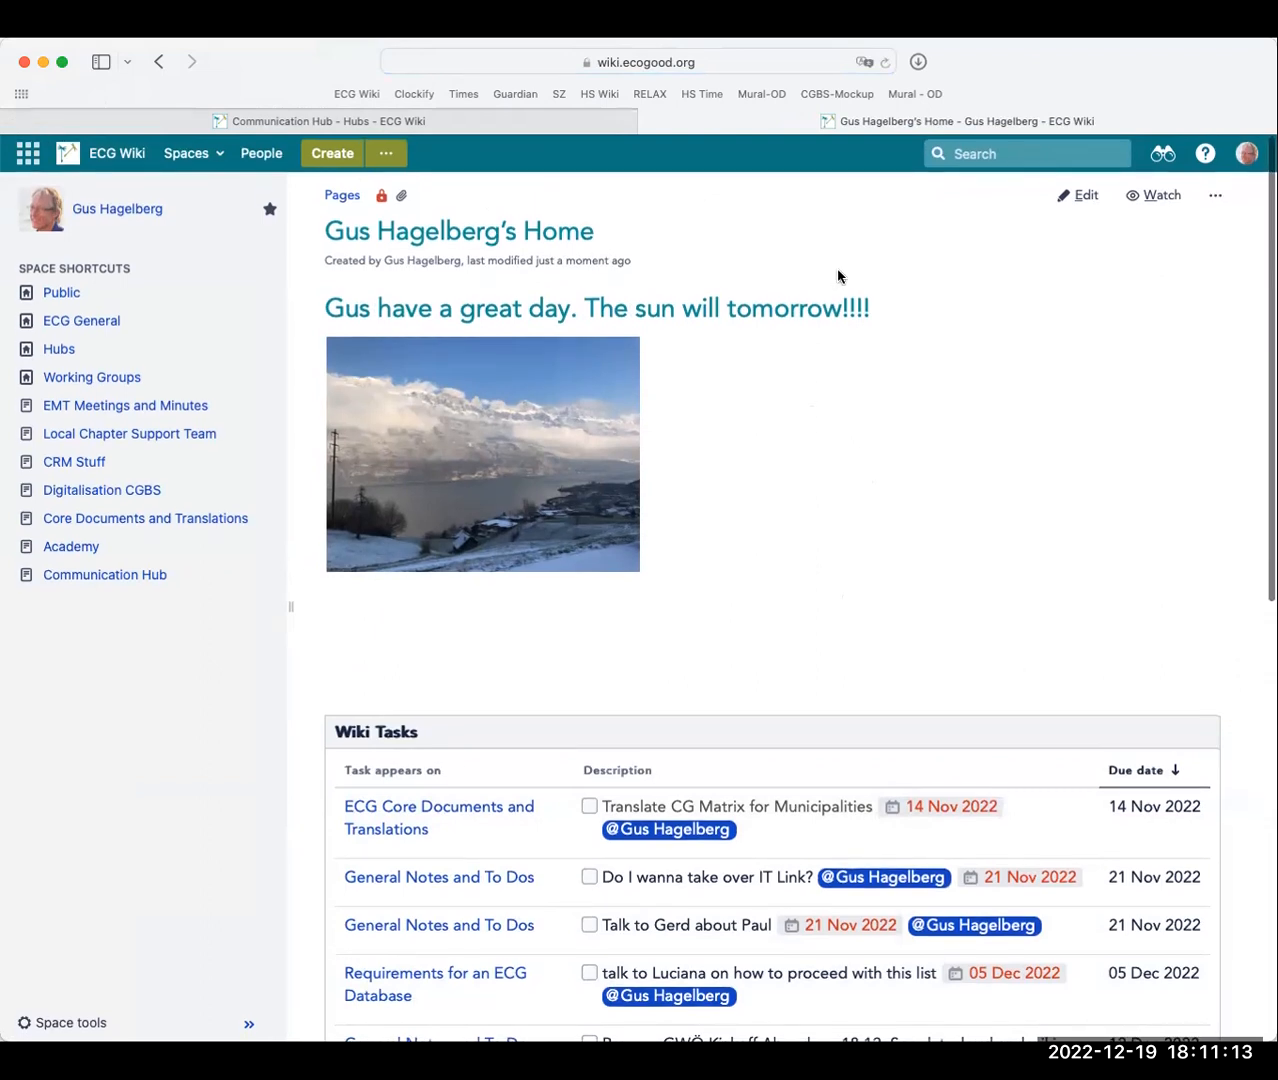
# Edit the personal home page, insert an Info macro above Wiki Tasks with the text "this is very important", and save
pyautogui.click(1079, 206)
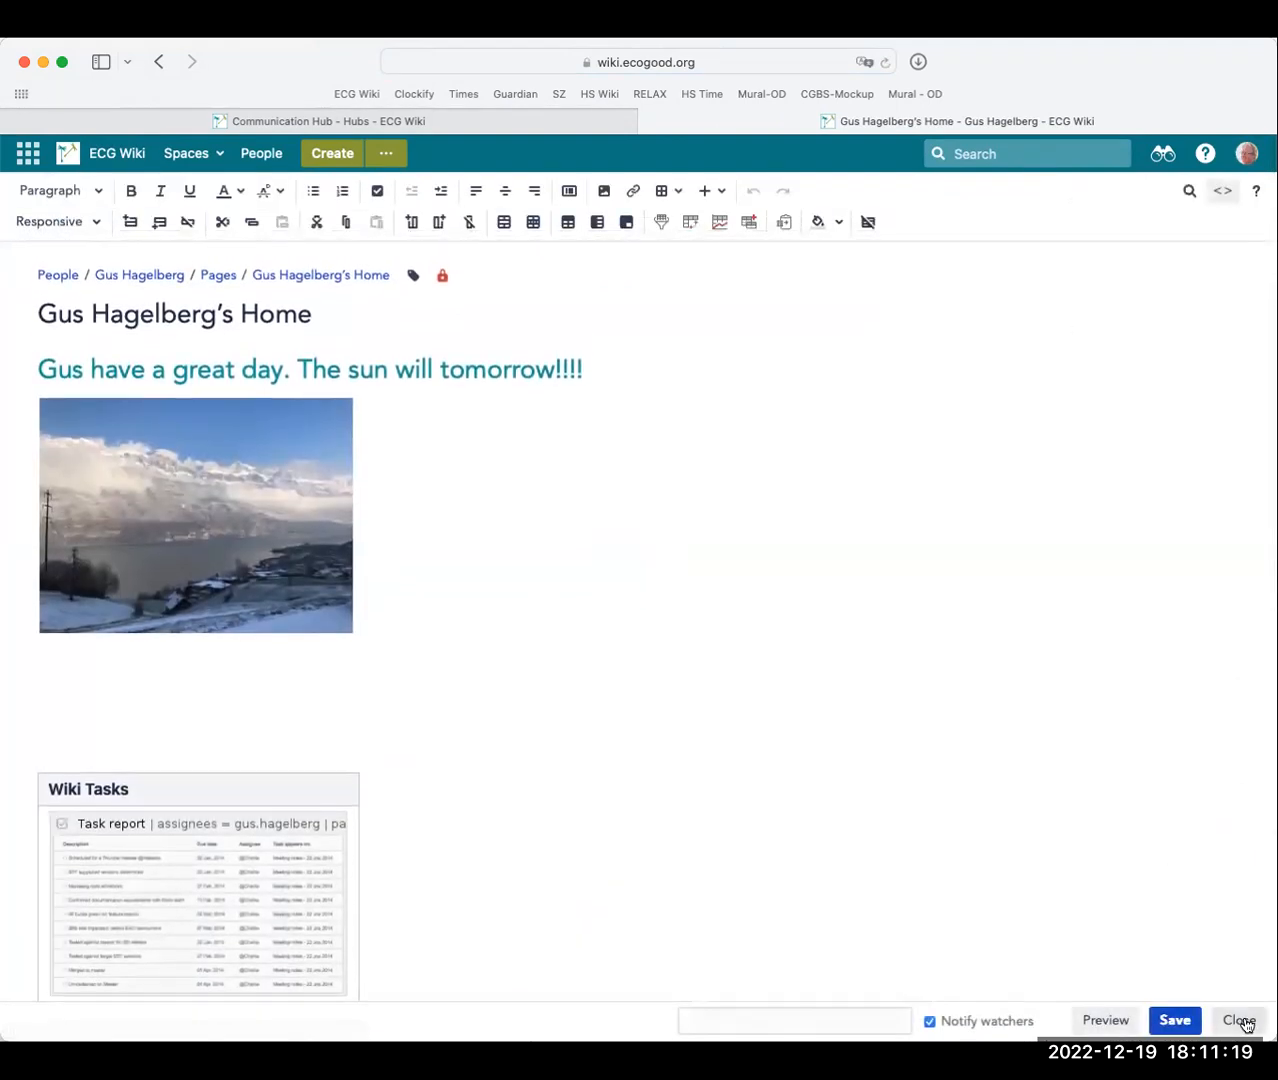
pyautogui.click(112, 712)
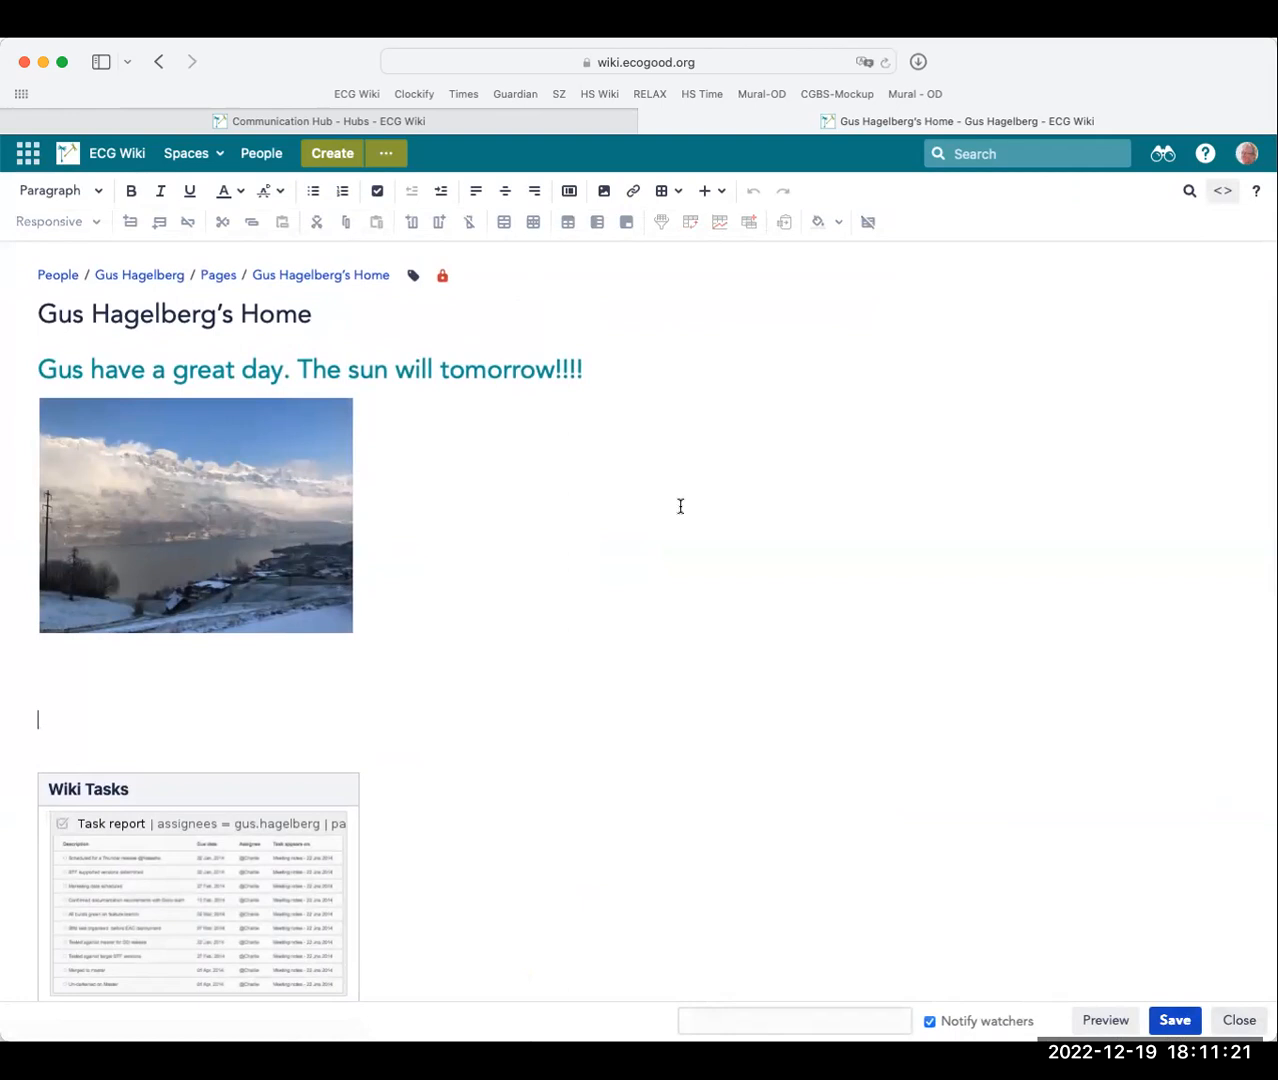
pyautogui.click(710, 192)
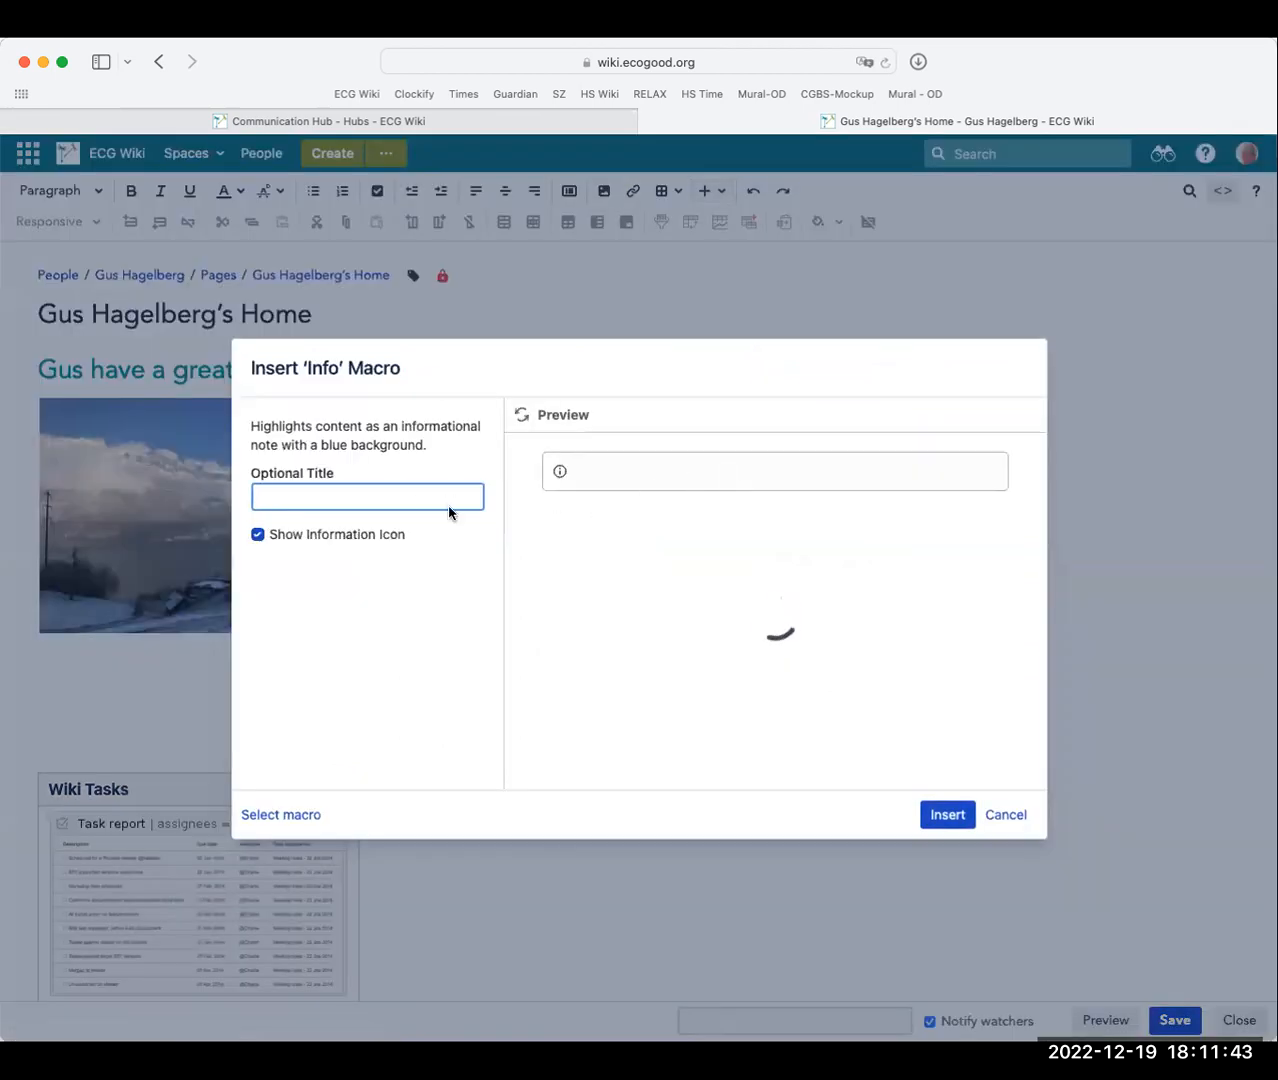
pyautogui.click(945, 815)
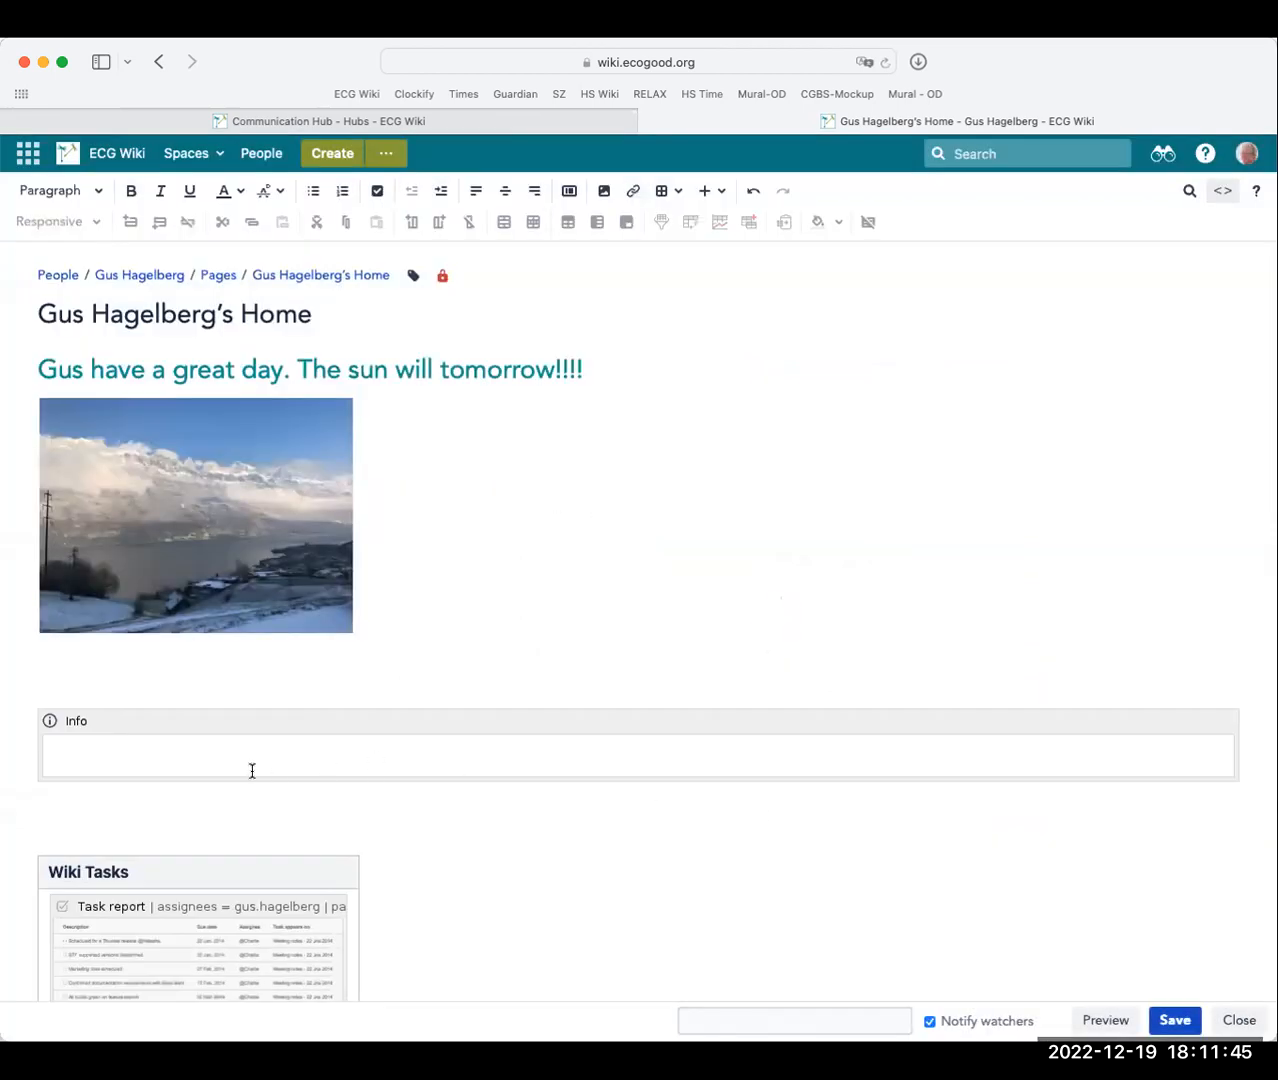
pyautogui.write('this is very important')
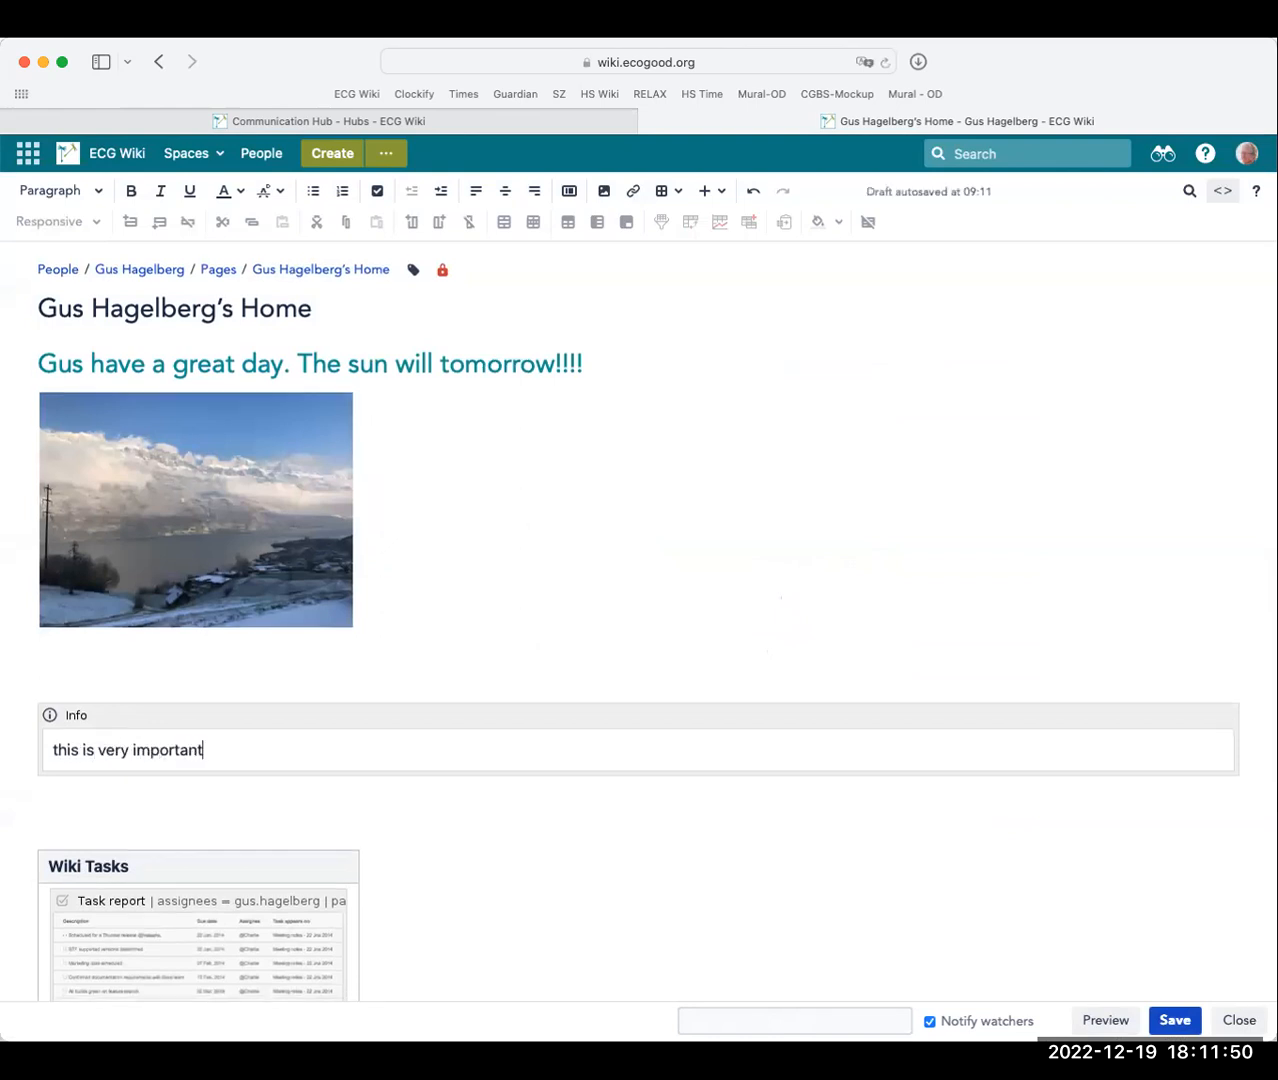
pyautogui.click(1172, 1020)
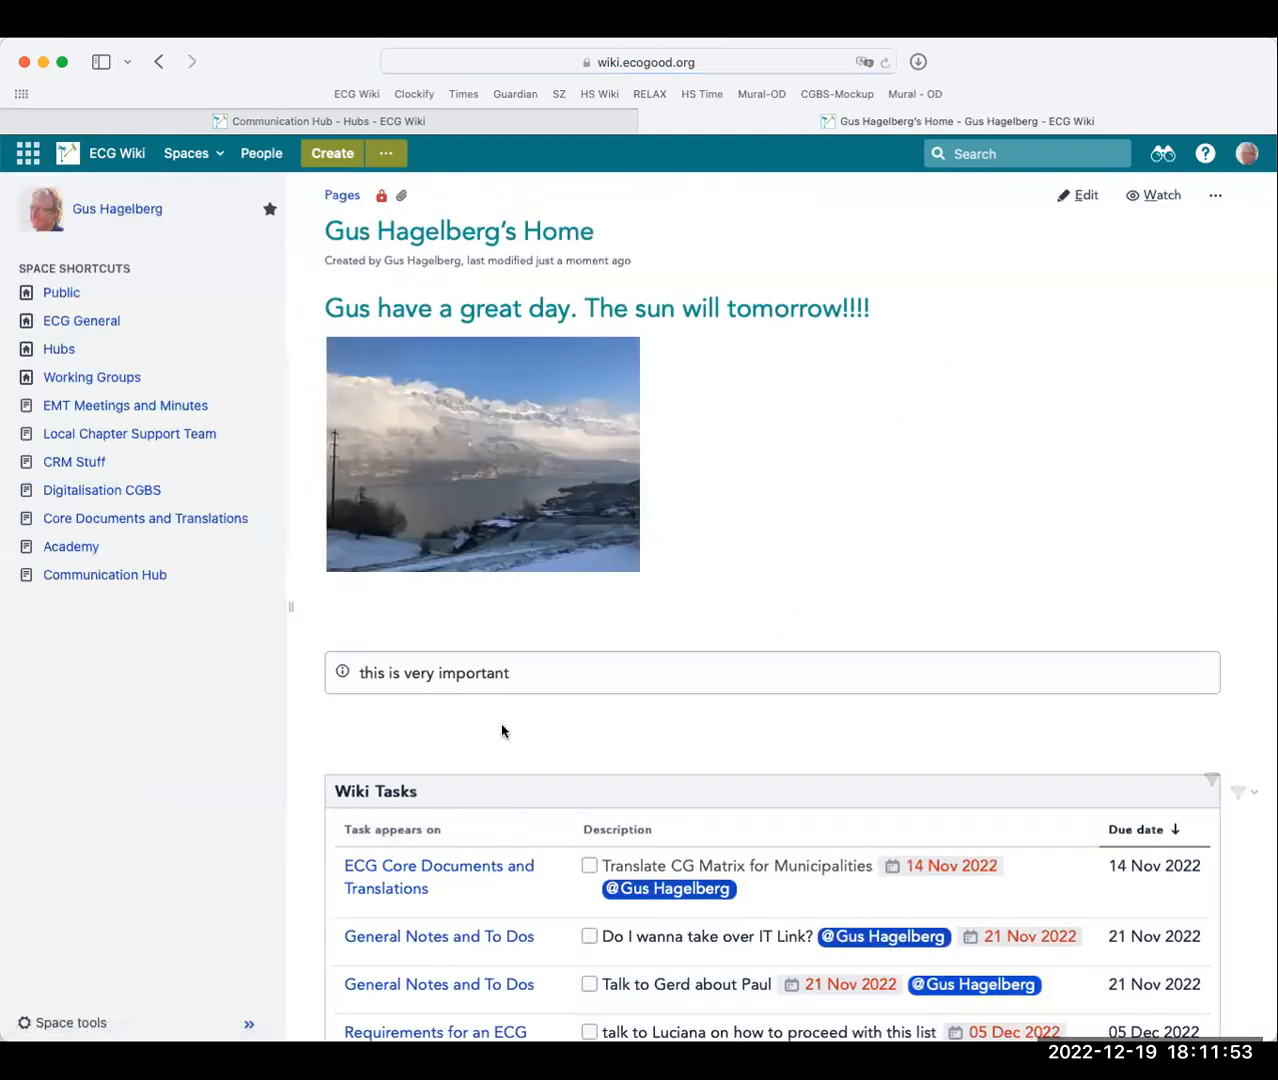